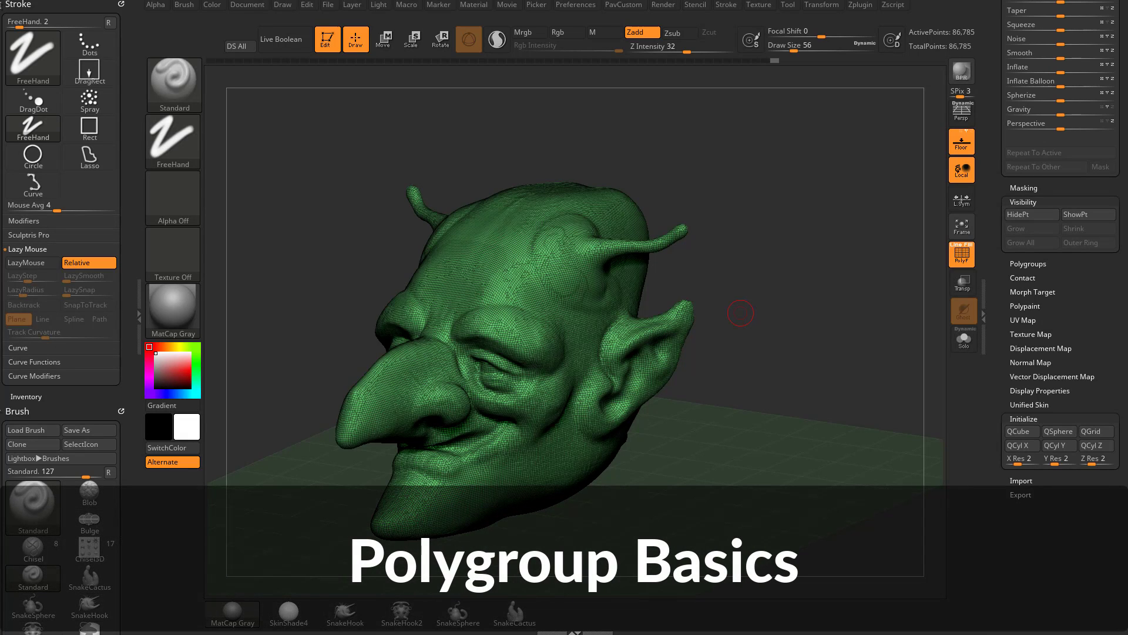
# - Collapse the expanded Geometry, Deformation and Initialize sections and expand the Polygroups options for the goblin head
pyautogui.moveTo(1034, 142); pyautogui.dragTo(1007, 522)
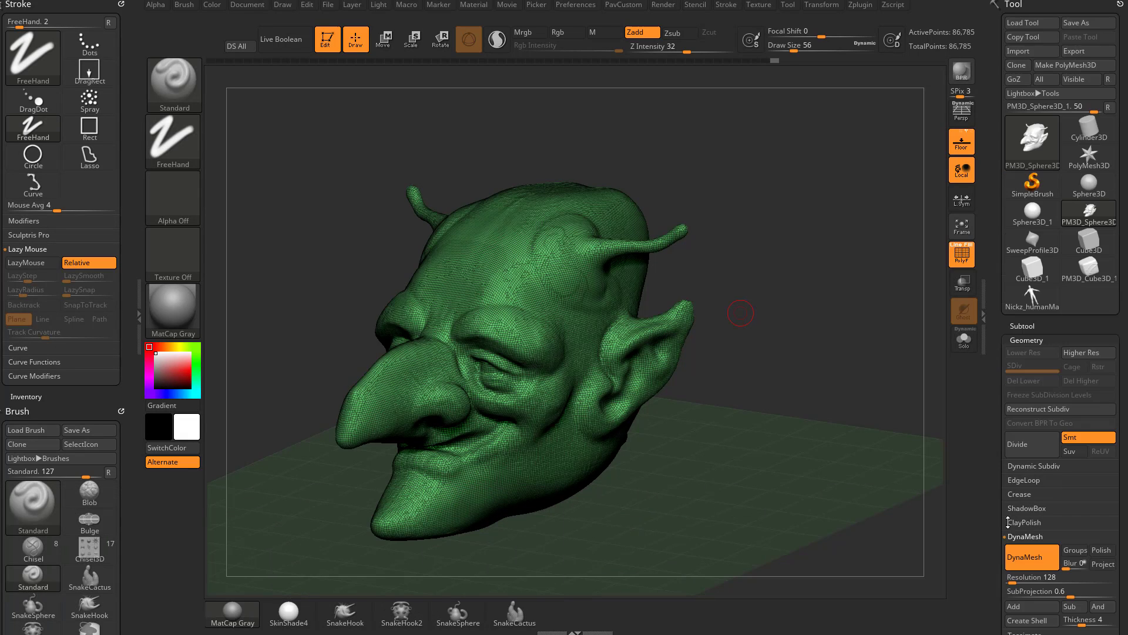
pyautogui.keyDown('shift'); pyautogui.click(1025, 339); pyautogui.keyUp('shift')
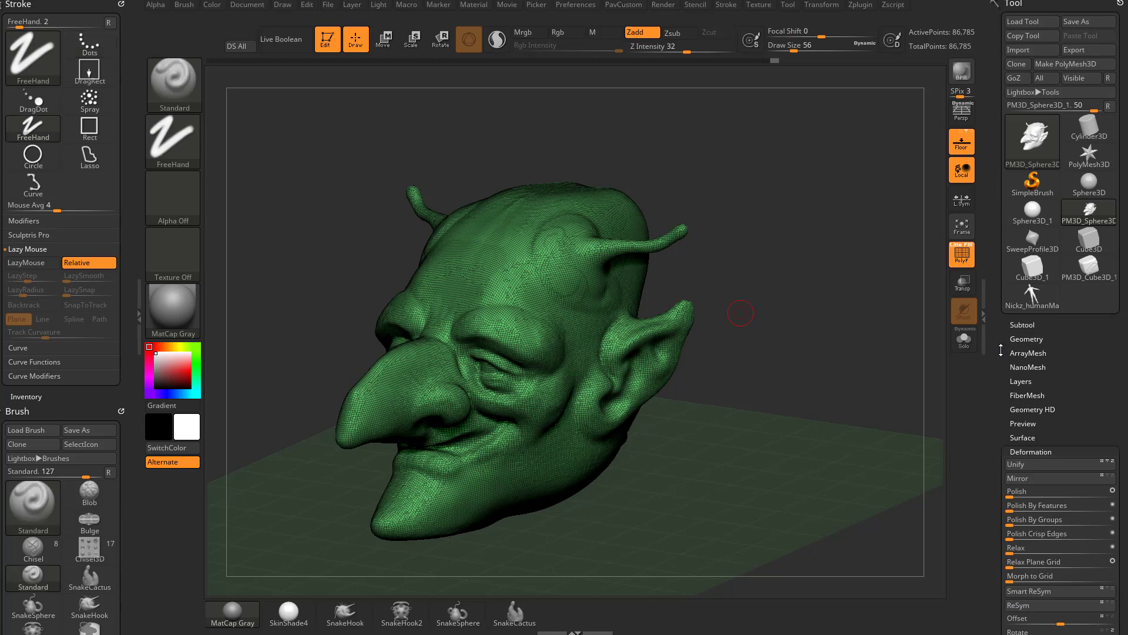
pyautogui.moveTo(1000, 348); pyautogui.dragTo(1003, 216)
pyautogui.keyDown('shift'); pyautogui.click(1031, 322); pyautogui.keyUp('shift')
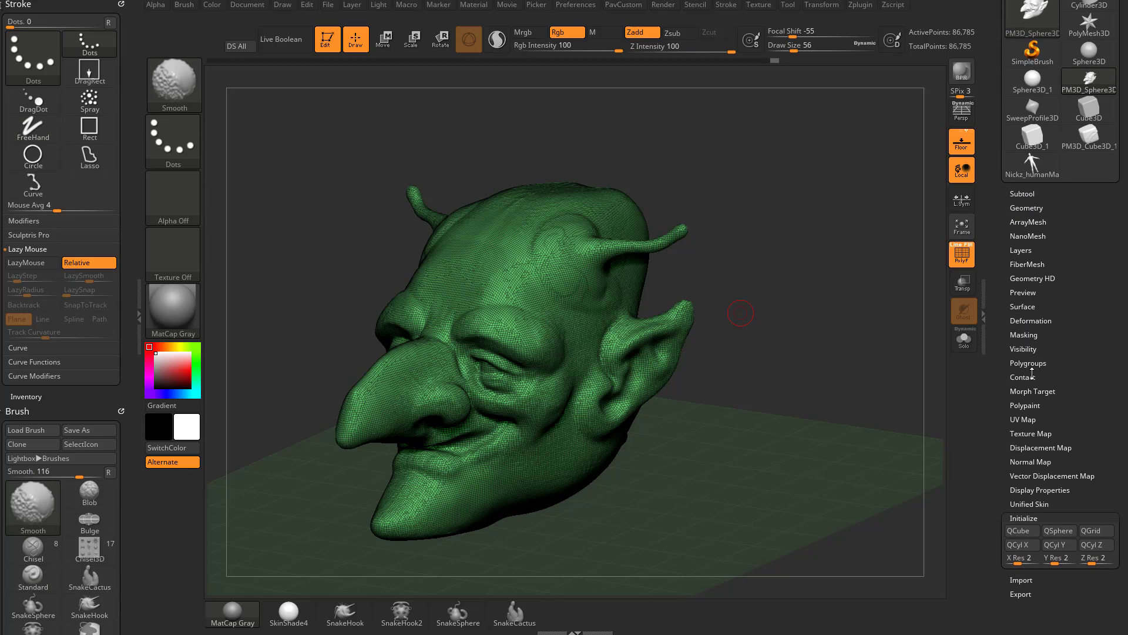
pyautogui.keyDown('shift'); pyautogui.click(1024, 518); pyautogui.keyUp('shift')
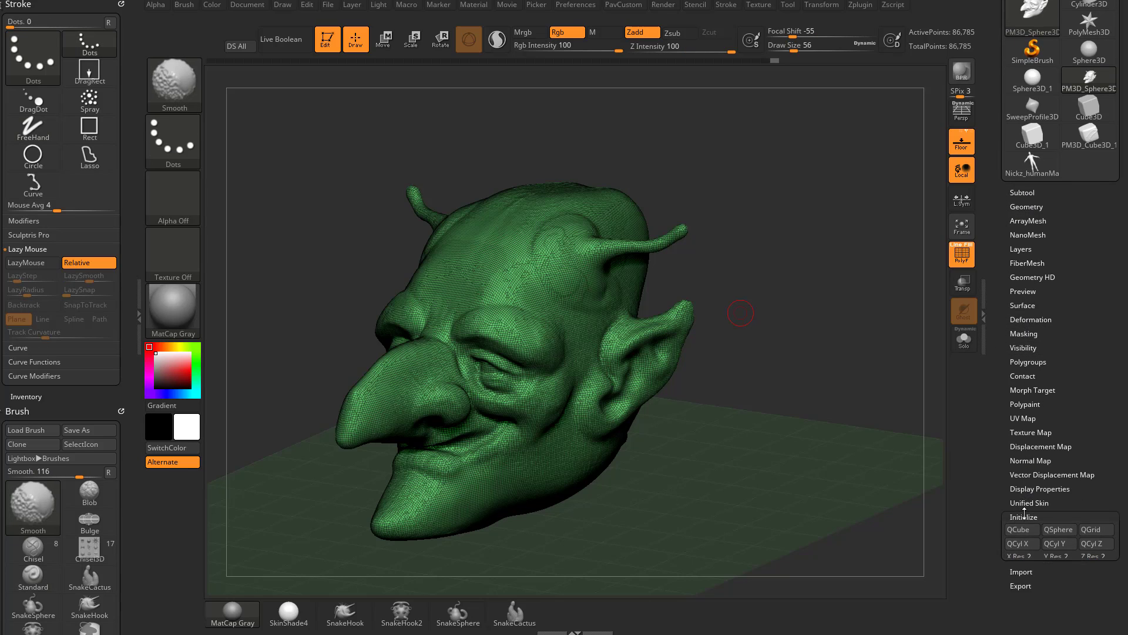
pyautogui.click(1028, 362)
pyautogui.scroll(-3, 1010, 373)
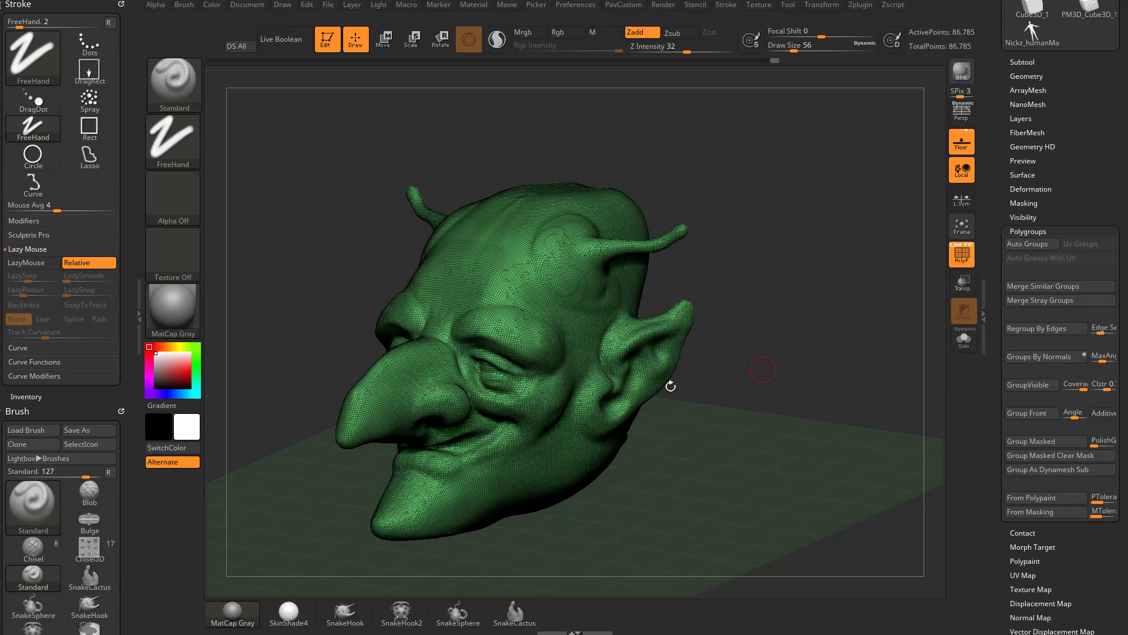
pyautogui.keyDown('alt'); pyautogui.moveTo(811, 317); pyautogui.dragTo(841, 319); pyautogui.keyUp('alt')
pyautogui.press('s')
pyautogui.keyDown('alt'); pyautogui.moveTo(844, 348); pyautogui.dragTo(846, 320); pyautogui.keyUp('alt')
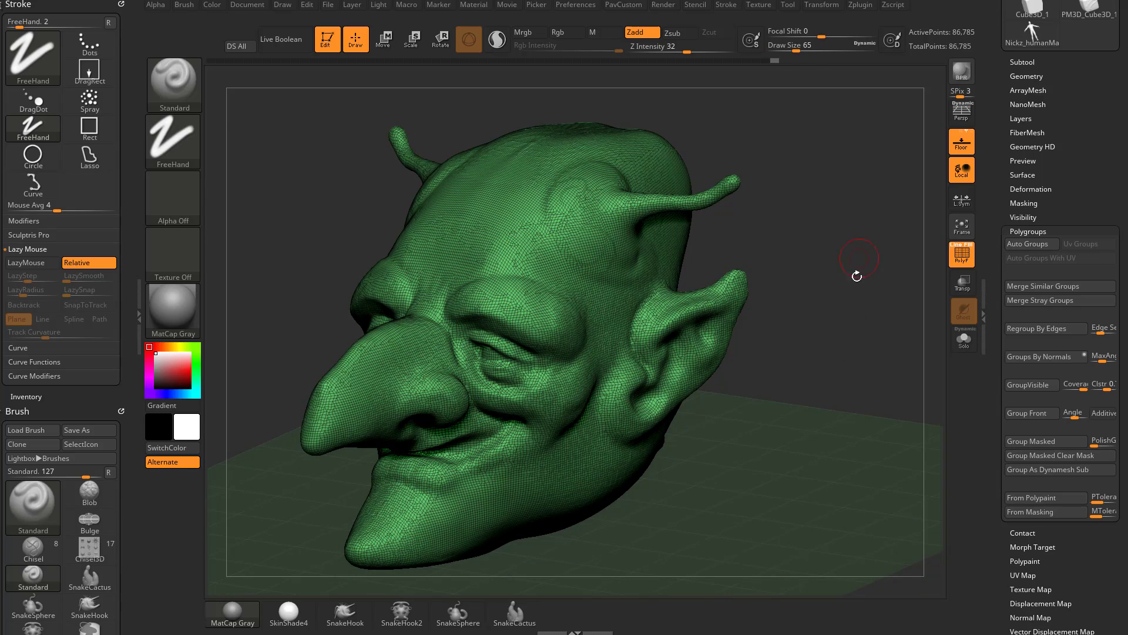
pyautogui.moveTo(856, 299)
pyautogui.mouseDown()
pyautogui.moveTo(827, 299)
pyautogui.moveTo(903, 299)
pyautogui.moveTo(851, 298)
pyautogui.moveTo(855, 308)
pyautogui.mouseUp()
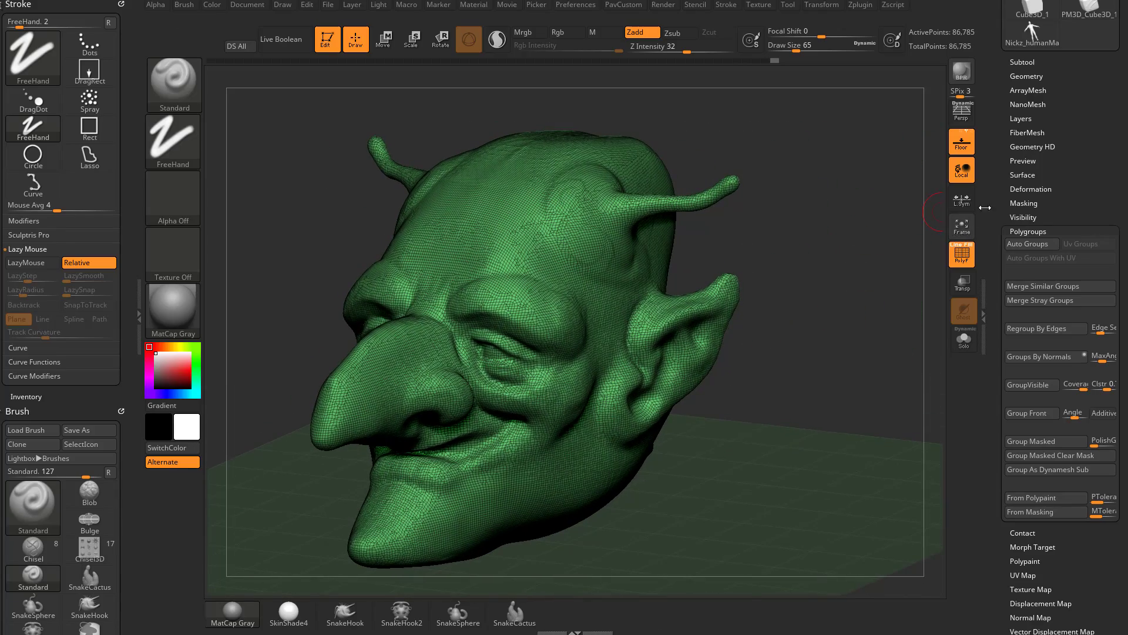
# - Switch the active tool from the goblin head to the Cylinder3D primitive
pyautogui.moveTo(1014, 117); pyautogui.dragTo(1014, 380)
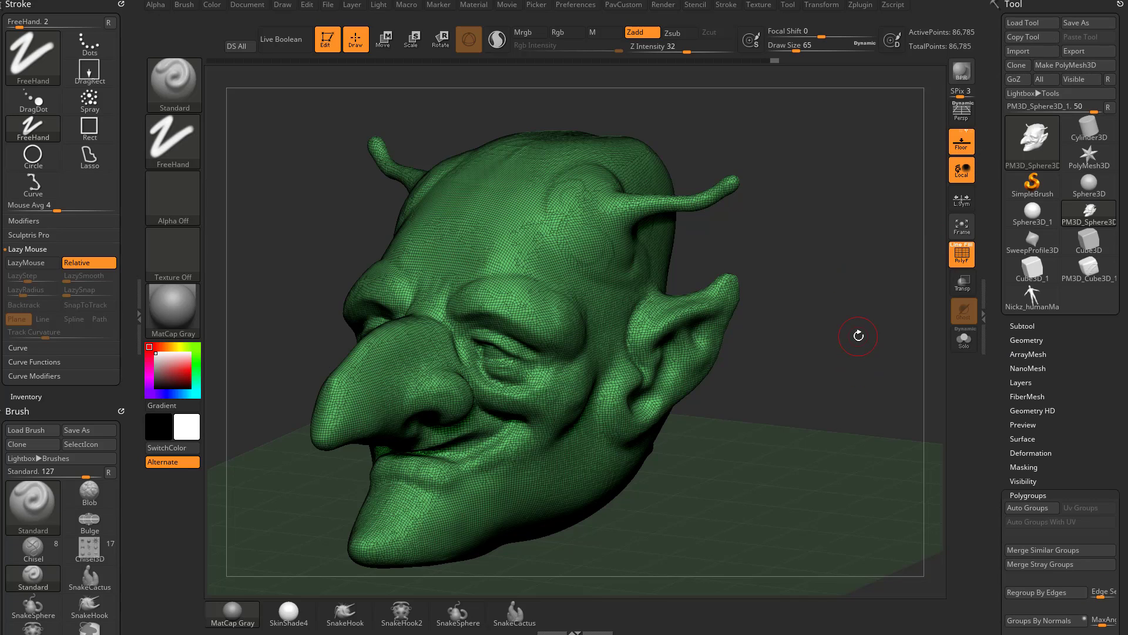
pyautogui.click(1038, 139)
pyautogui.click(1032, 137)
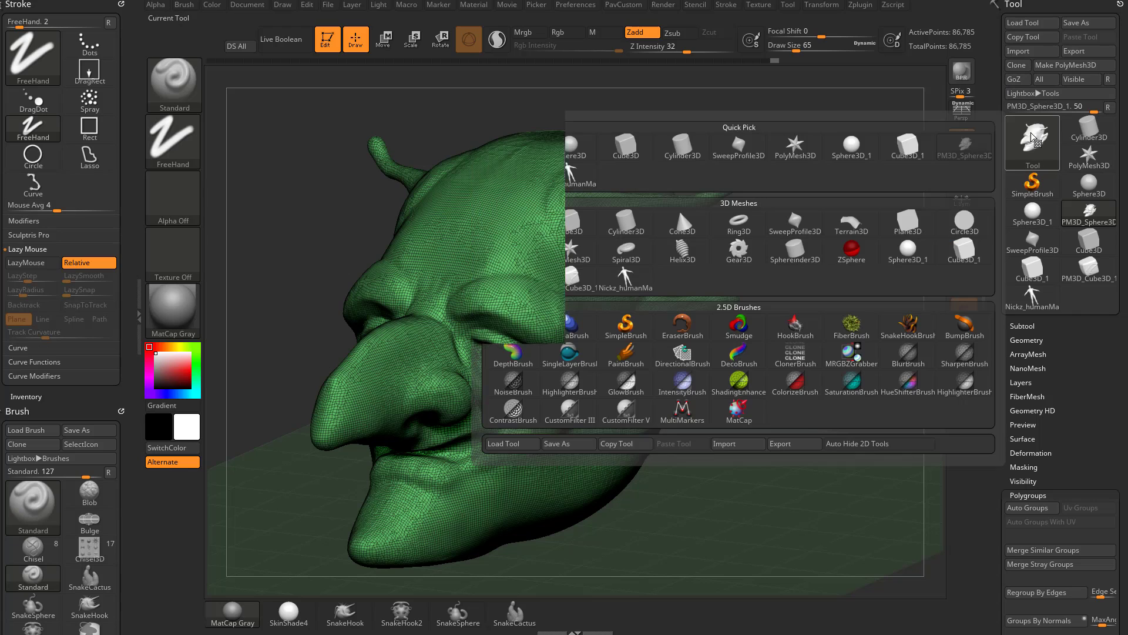
pyautogui.moveTo(581, 231)
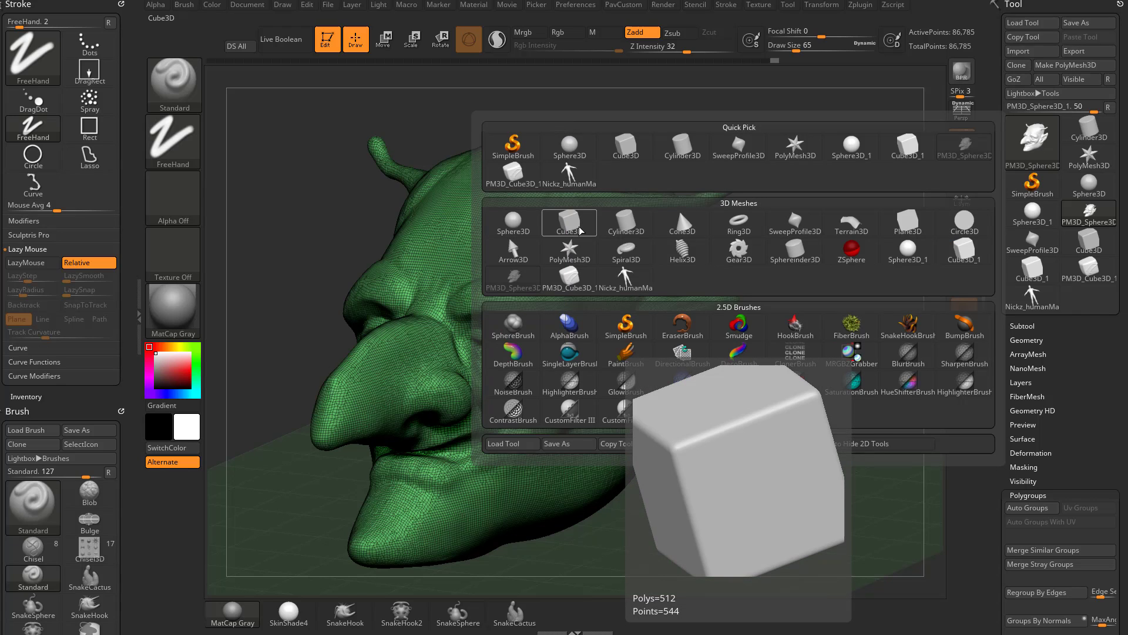
pyautogui.click(626, 222)
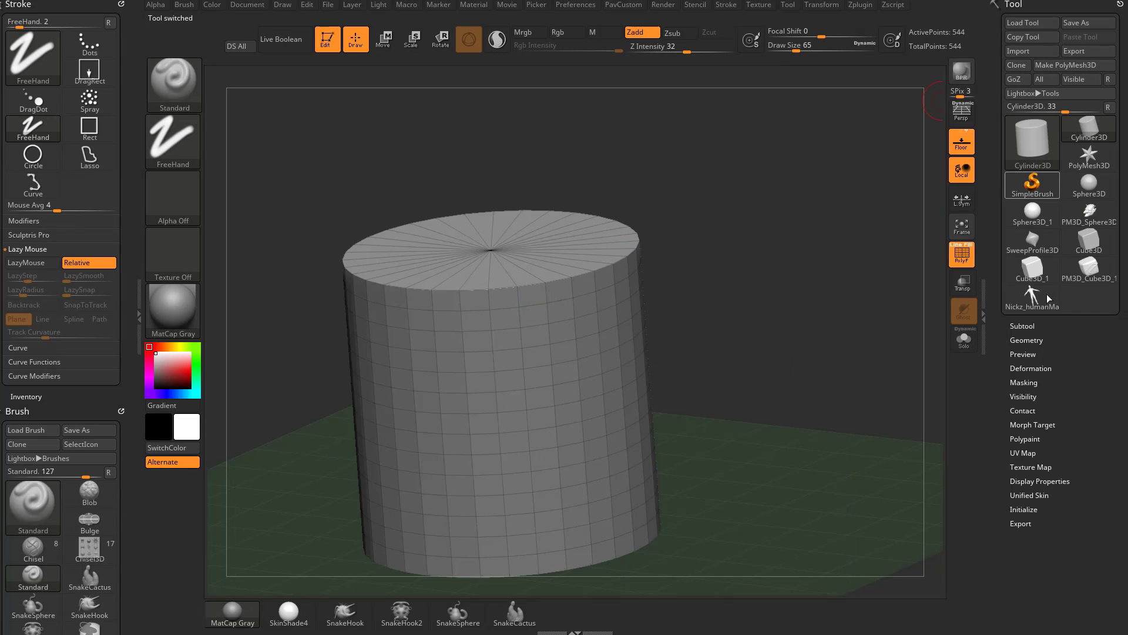
# - Set the cylinder's X Size to 45 and convert it to a PolyMesh3D
pyautogui.click(1024, 509)
pyautogui.moveTo(1055, 497); pyautogui.dragTo(1032, 497)
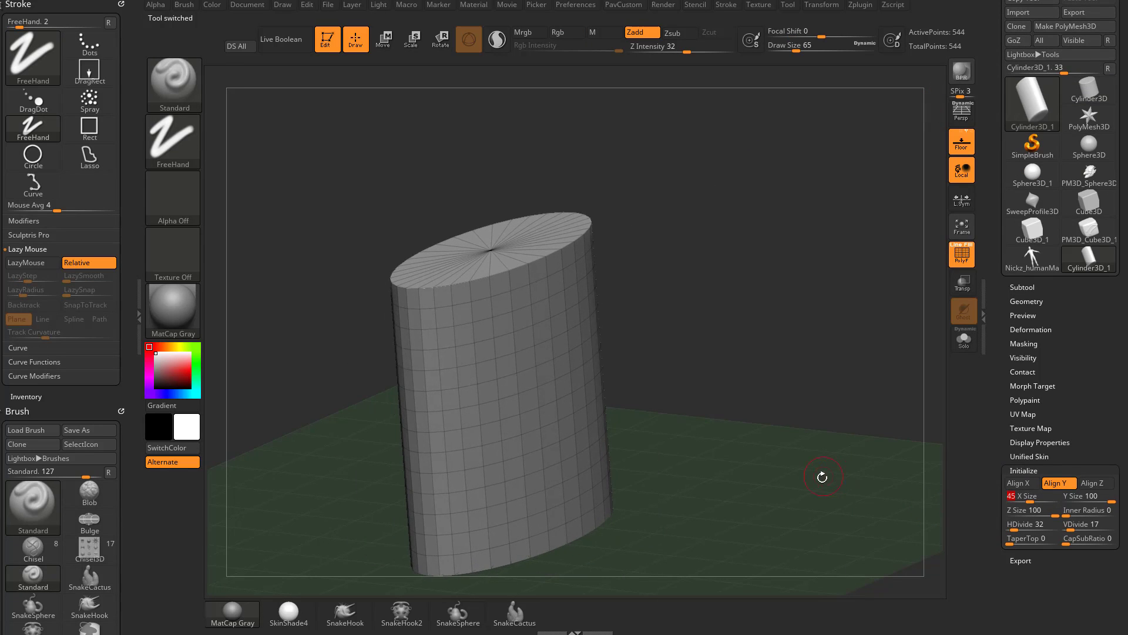
pyautogui.click(1063, 27)
pyautogui.keyDown('alt'); pyautogui.moveTo(856, 282); pyautogui.dragTo(587, 241); pyautogui.keyUp('alt')
pyautogui.moveTo(698, 190); pyautogui.dragTo(447, 180)
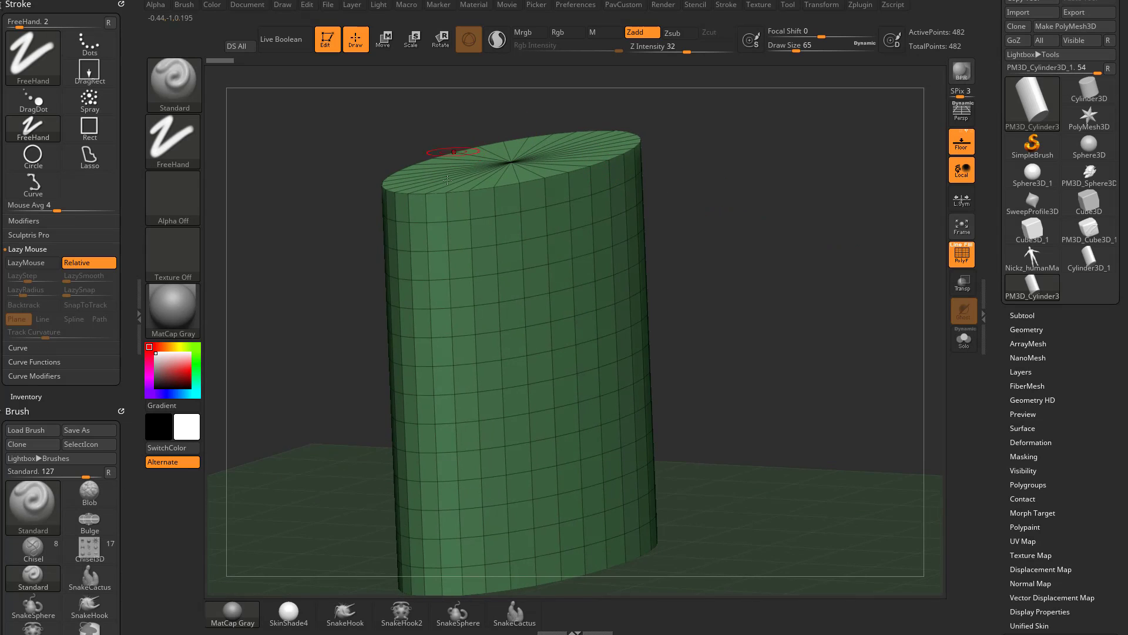
pyautogui.moveTo(734, 163); pyautogui.dragTo(844, 287)
# - Expand the Polygroups options and split the cylinder's cap and sides into separate polygroups with Groups By Normals
pyautogui.moveTo(1008, 431); pyautogui.dragTo(1009, 342)
pyautogui.keyDown('shift'); pyautogui.click(1026, 396); pyautogui.keyUp('shift')
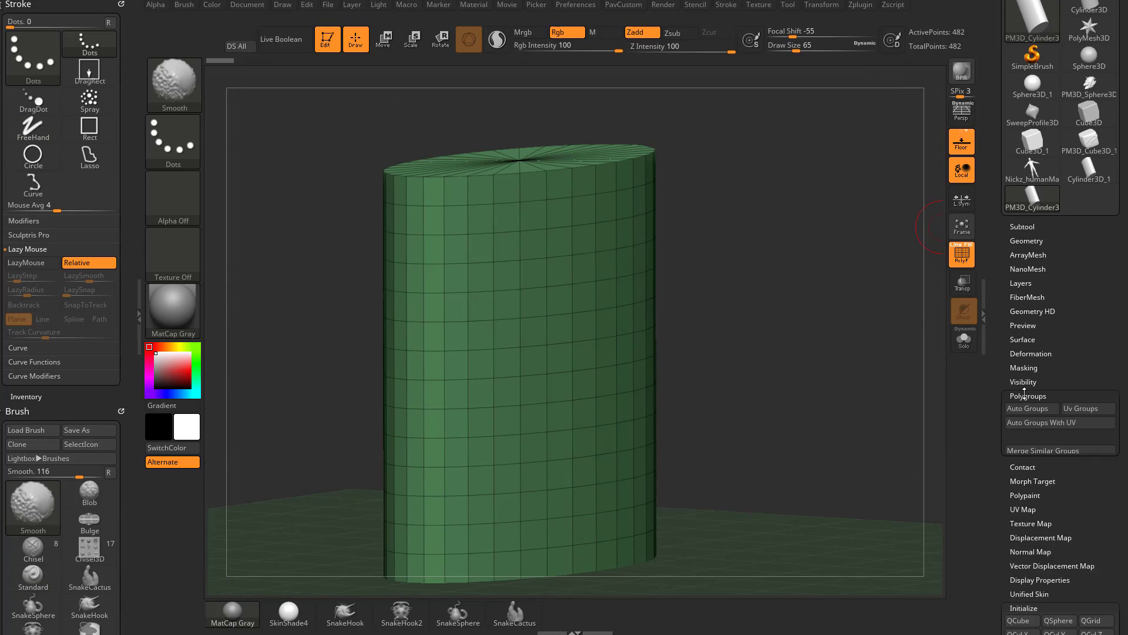
pyautogui.moveTo(1003, 422); pyautogui.dragTo(1002, 297)
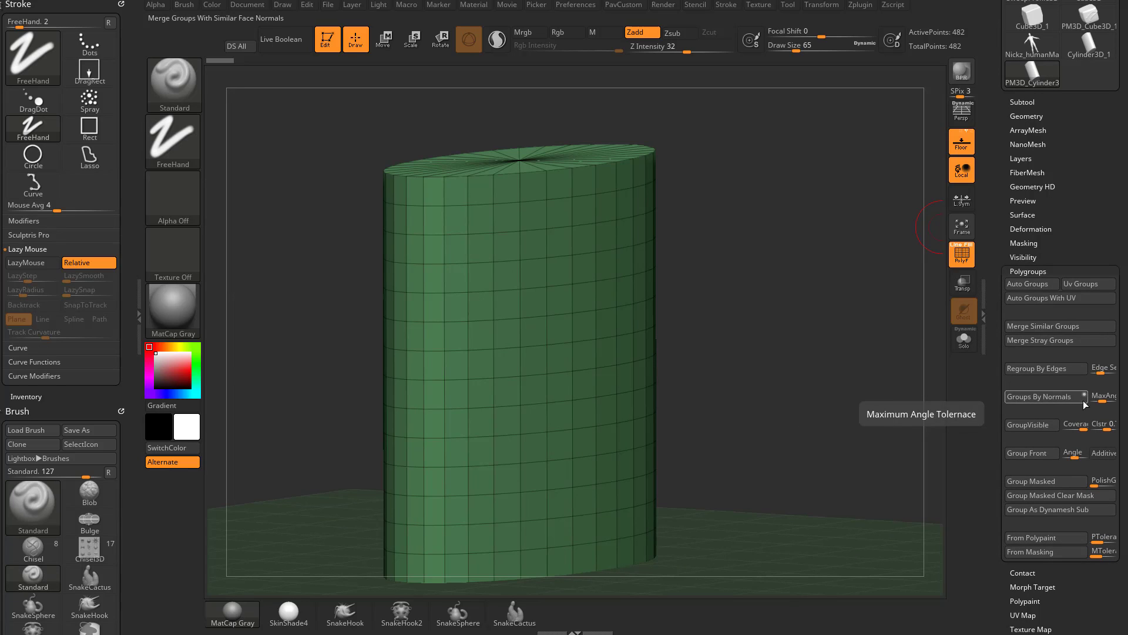
pyautogui.moveTo(887, 401); pyautogui.dragTo(822, 414)
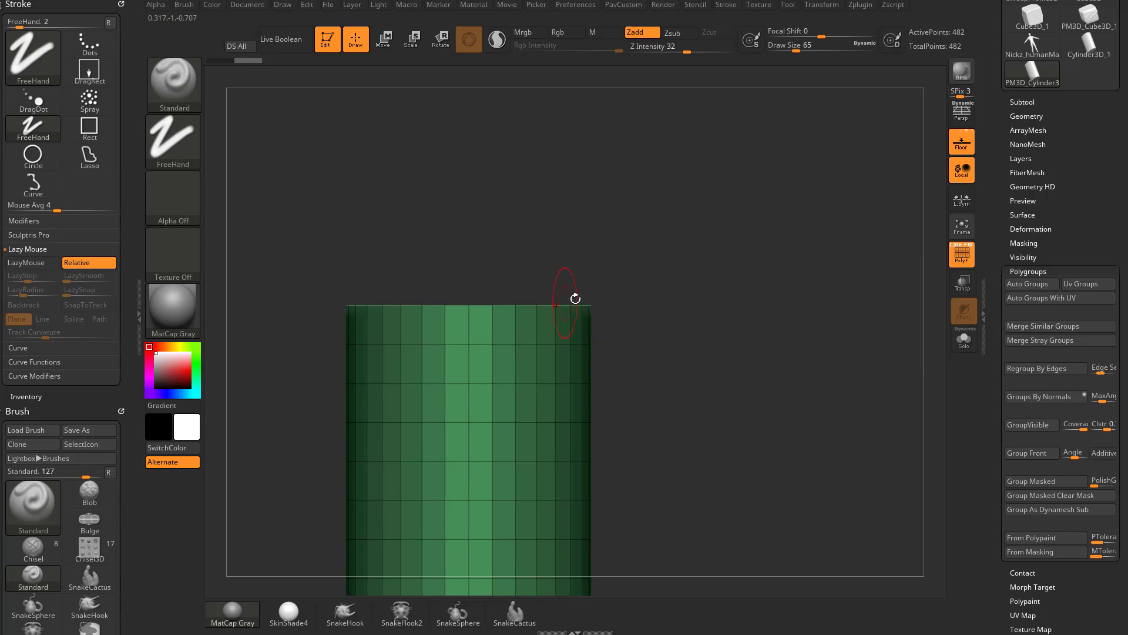
pyautogui.moveTo(599, 322); pyautogui.dragTo(1077, 384)
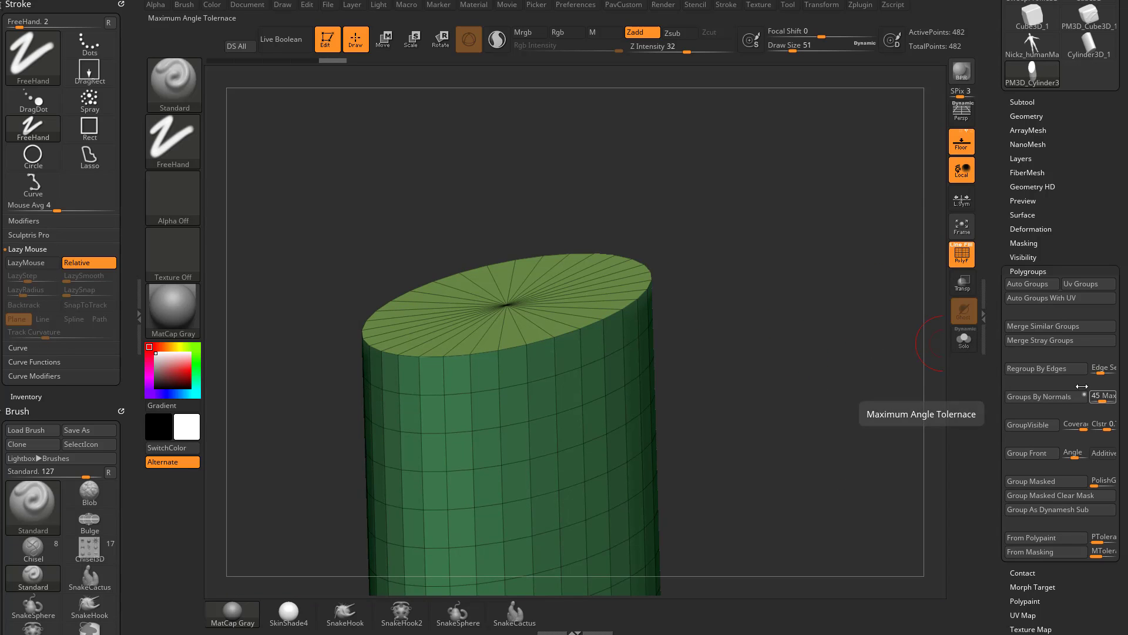
pyautogui.moveTo(869, 406); pyautogui.dragTo(741, 292)
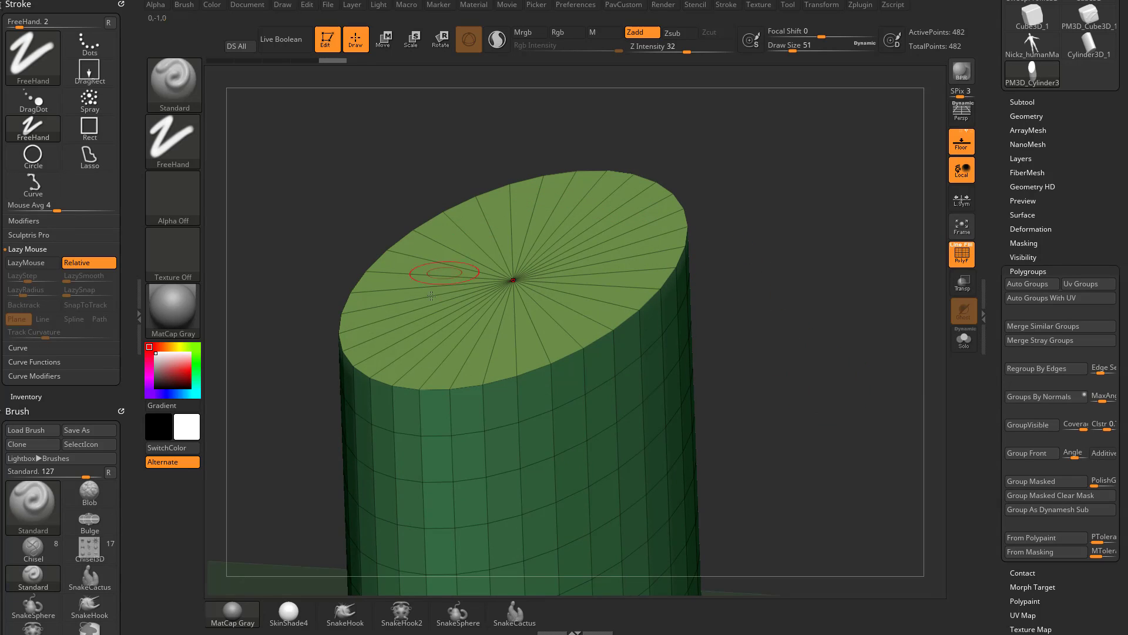
pyautogui.moveTo(813, 343)
pyautogui.mouseDown()
pyautogui.moveTo(764, 411)
pyautogui.moveTo(740, 412)
pyautogui.moveTo(751, 259)
pyautogui.moveTo(759, 411)
pyautogui.moveTo(733, 365)
pyautogui.moveTo(756, 319)
pyautogui.mouseUp()
# - Try partial visibility on the cylinder's upper part with rectangular selections and restore the whole mesh
pyautogui.hotkey('ctrl', 'shift')
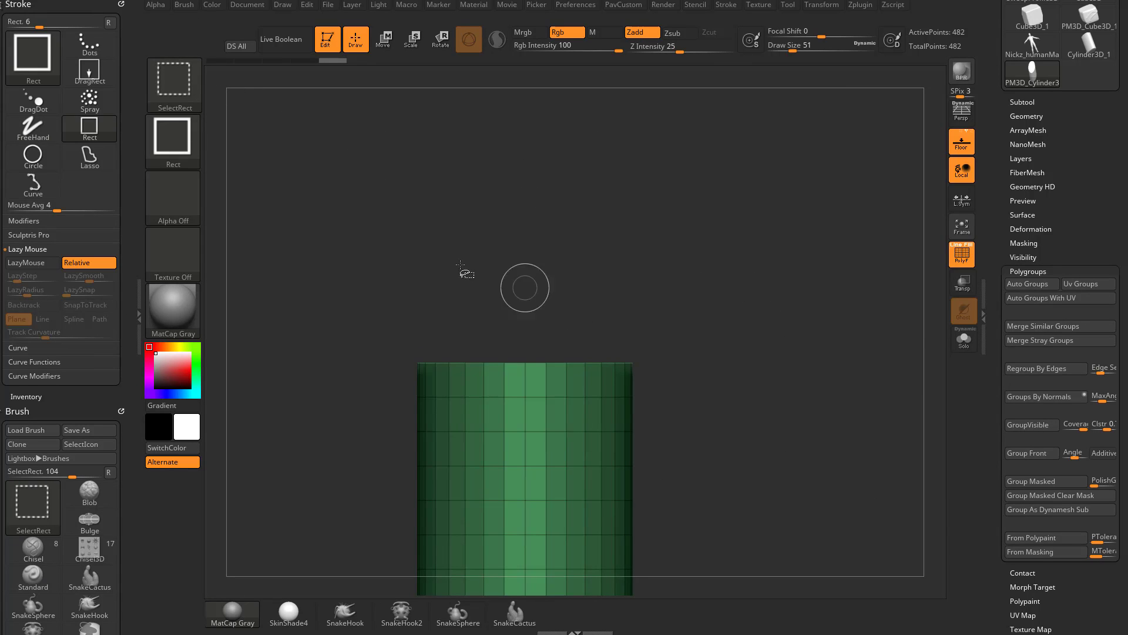
pyautogui.keyDown('ctrl'); pyautogui.keyDown('shift'); pyautogui.moveTo(353, 246); pyautogui.dragTo(671, 496); pyautogui.keyUp('shift'); pyautogui.keyUp('ctrl')
pyautogui.moveTo(806, 298)
pyautogui.mouseDown()
pyautogui.moveTo(793, 346)
pyautogui.moveTo(815, 315)
pyautogui.moveTo(803, 345)
pyautogui.moveTo(807, 306)
pyautogui.moveTo(502, 452)
pyautogui.moveTo(529, 473)
pyautogui.mouseUp()
pyautogui.keyDown('ctrl'); pyautogui.keyDown('shift'); pyautogui.click(808, 243); pyautogui.keyUp('shift'); pyautogui.keyUp('ctrl')
pyautogui.moveTo(746, 356); pyautogui.dragTo(816, 338)
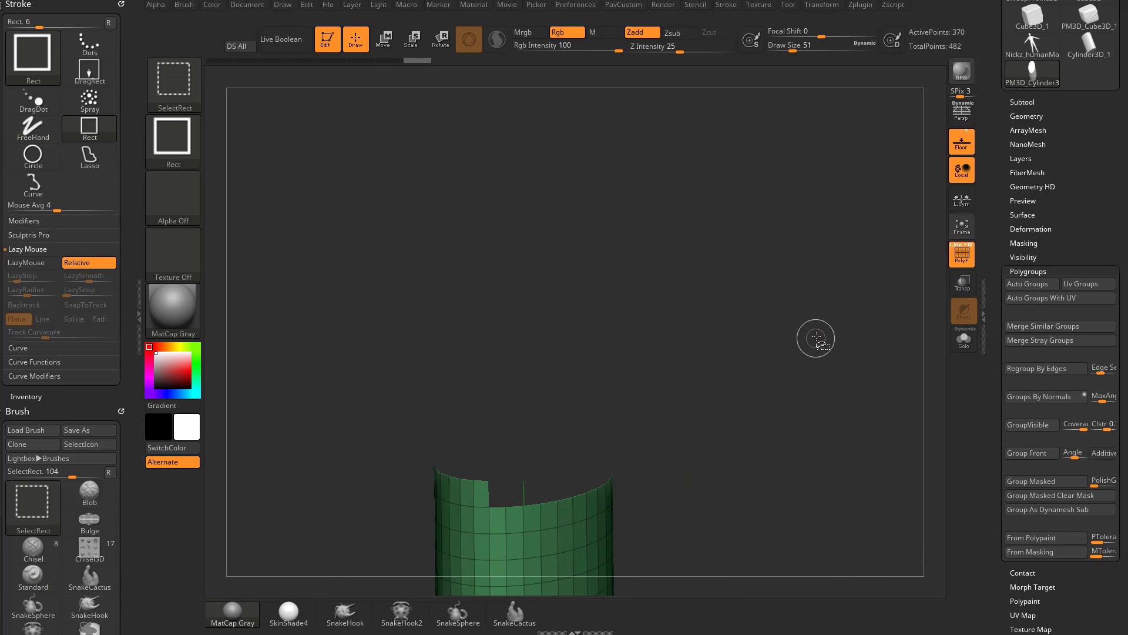
pyautogui.keyDown('ctrl'); pyautogui.keyDown('shift'); pyautogui.click(816, 338); pyautogui.keyUp('shift'); pyautogui.keyUp('ctrl')
pyautogui.moveTo(803, 275)
pyautogui.mouseDown()
pyautogui.moveTo(813, 318)
pyautogui.moveTo(809, 277)
pyautogui.mouseUp()
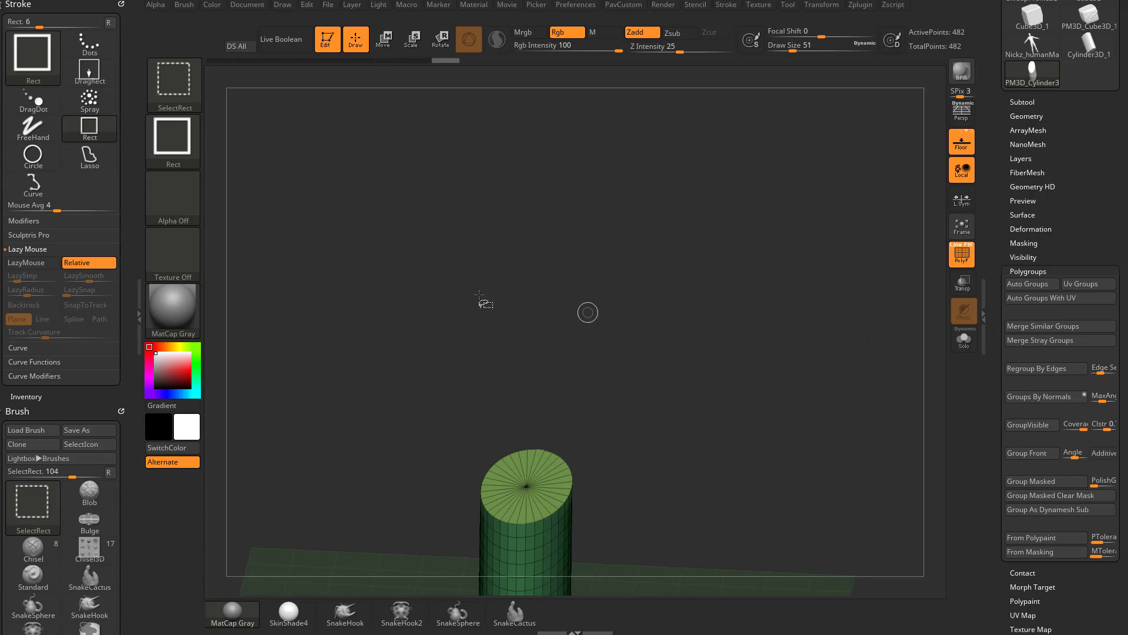
# - Isolate the cylinder's cap polygroup, try hiding a single polygroup, and show the whole mesh again
pyautogui.keyDown('ctrl'); pyautogui.keyDown('shift'); pyautogui.click(526, 475); pyautogui.keyUp('shift'); pyautogui.keyUp('ctrl')
pyautogui.moveTo(752, 412)
pyautogui.mouseDown()
pyautogui.moveTo(761, 307)
pyautogui.moveTo(757, 327)
pyautogui.moveTo(793, 300)
pyautogui.moveTo(784, 308)
pyautogui.moveTo(822, 330)
pyautogui.mouseUp()
pyautogui.keyDown('ctrl'); pyautogui.keyDown('shift'); pyautogui.click(757, 327); pyautogui.keyUp('shift'); pyautogui.keyUp('ctrl')
pyautogui.keyDown('ctrl'); pyautogui.keyDown('alt'); pyautogui.keyDown('shift'); pyautogui.click(546, 329); pyautogui.keyUp('shift'); pyautogui.keyUp('alt'); pyautogui.keyUp('ctrl')
pyautogui.keyDown('ctrl'); pyautogui.keyDown('shift'); pyautogui.click(801, 322); pyautogui.keyUp('shift'); pyautogui.keyUp('ctrl')
# - Hide the floor grid and activate the ZModeler brush with the cylinder's top in close view
pyautogui.click(962, 142)
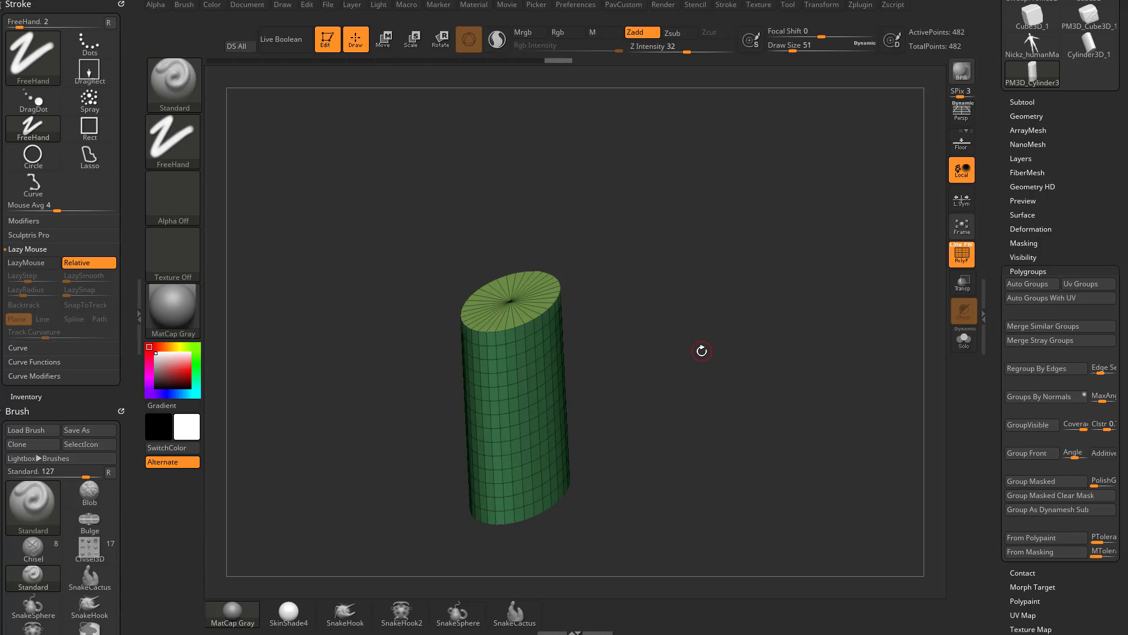
pyautogui.keyDown('alt'); pyautogui.moveTo(701, 351); pyautogui.dragTo(741, 310); pyautogui.keyUp('alt')
pyautogui.press('b')
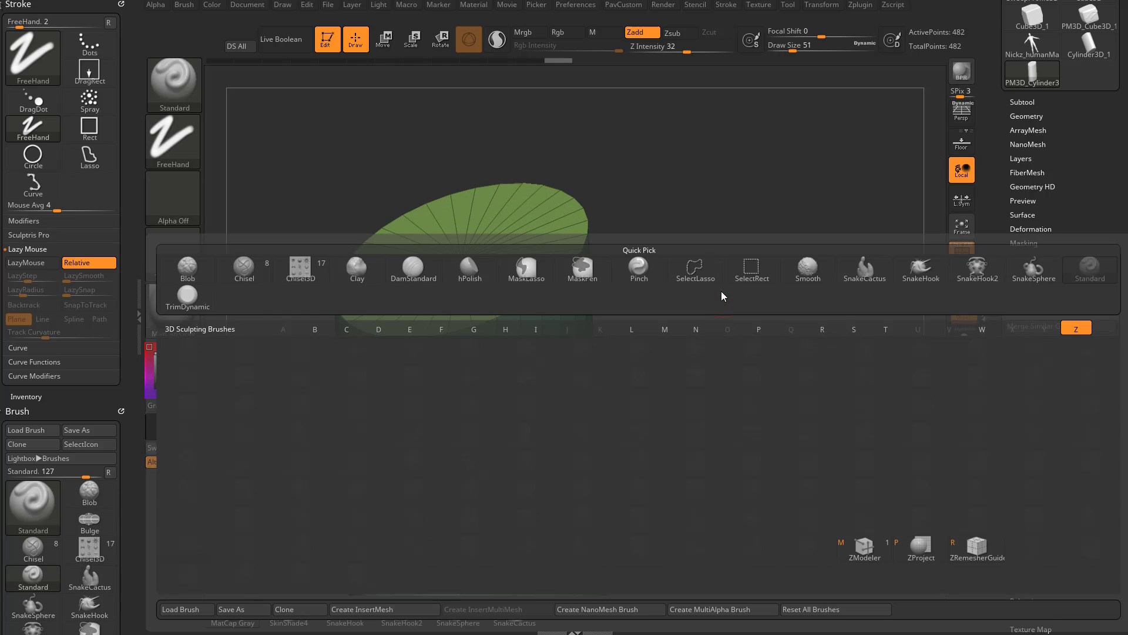
pyautogui.press('z')
pyautogui.press('m')
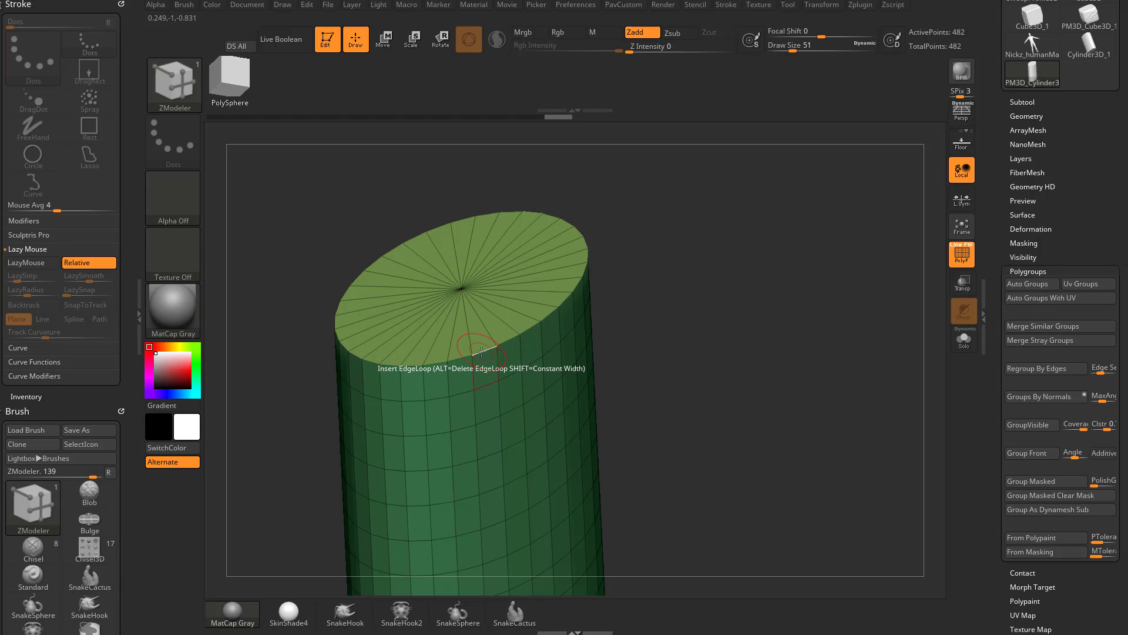
# - Bevel the complete edge loop around the cylinder's top cap
pyautogui.press('space')
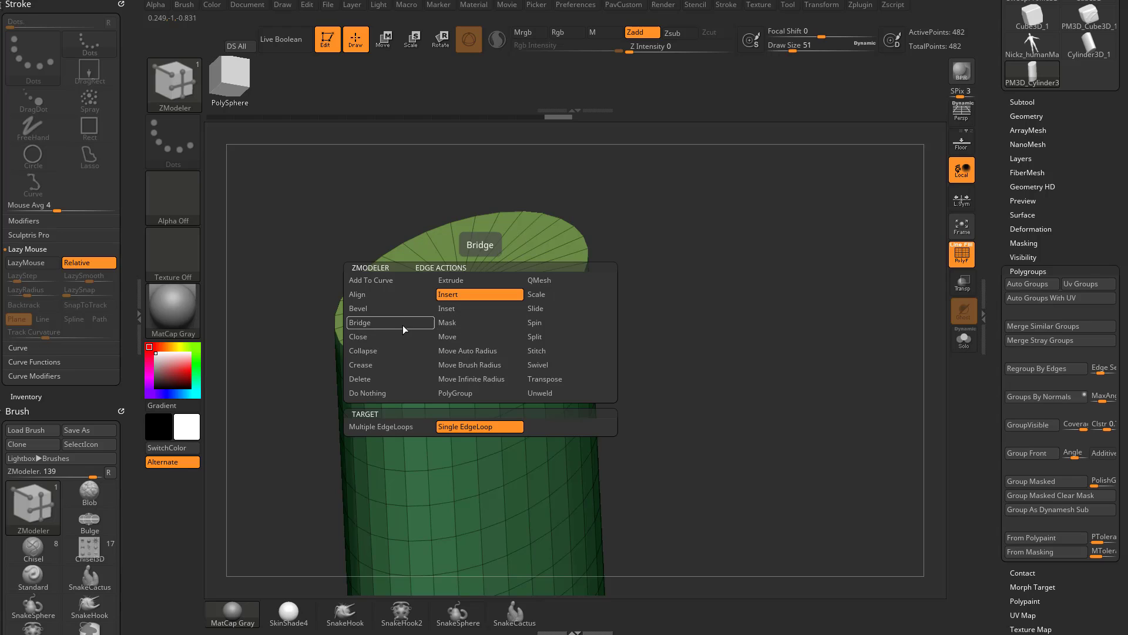
pyautogui.click(389, 309)
pyautogui.click(407, 424)
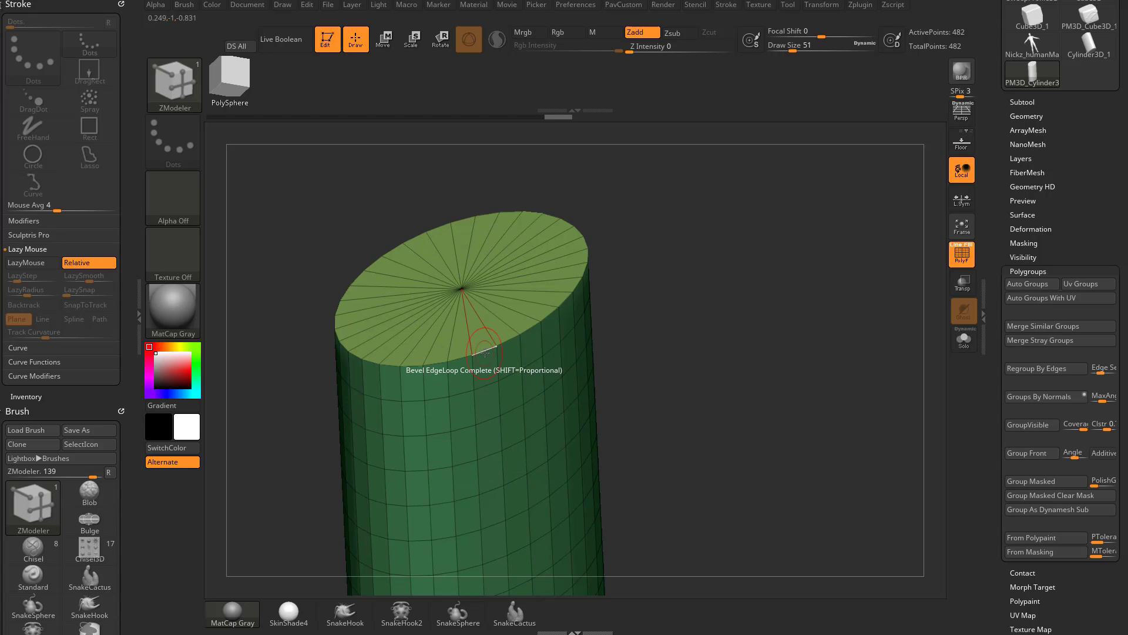
pyautogui.moveTo(495, 353)
pyautogui.mouseDown()
pyautogui.moveTo(480, 349)
pyautogui.moveTo(496, 350)
pyautogui.mouseUp()
pyautogui.moveTo(680, 320); pyautogui.dragTo(587, 327)
pyautogui.moveTo(676, 316); pyautogui.dragTo(640, 350)
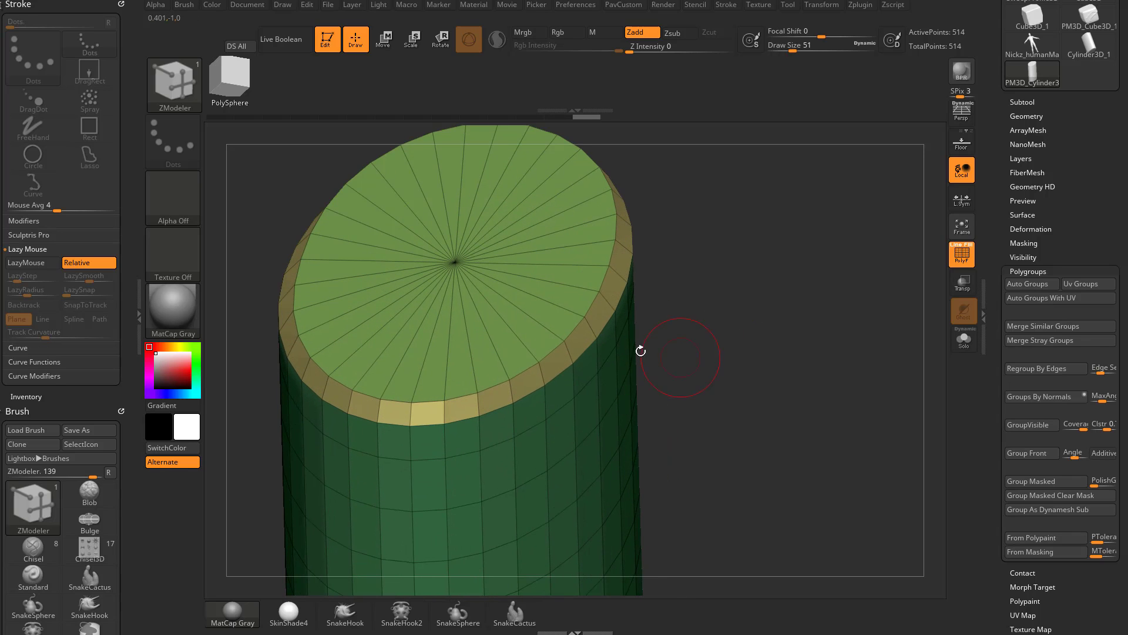
# - Try adding another edge loop bevel at the cap's inner border and undo it
pyautogui.moveTo(538, 374); pyautogui.dragTo(536, 360)
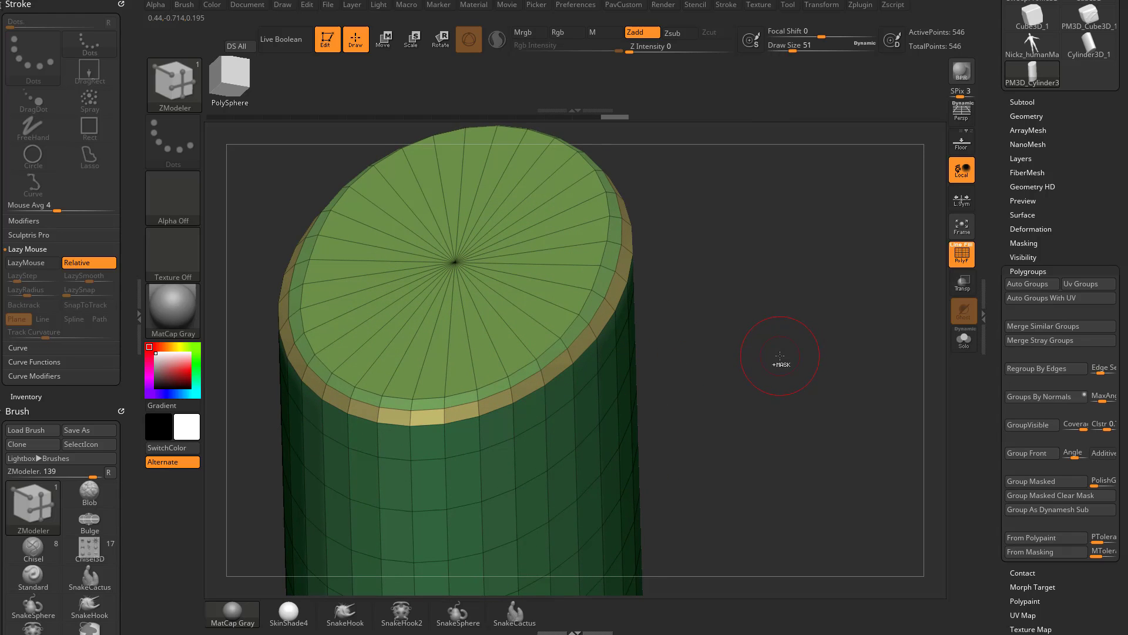
pyautogui.hotkey('ctrl', 'z')
# - Isolate the polygroup of the beveled rim and restore the full cylinder
pyautogui.hotkey('ctrl', 'shift')
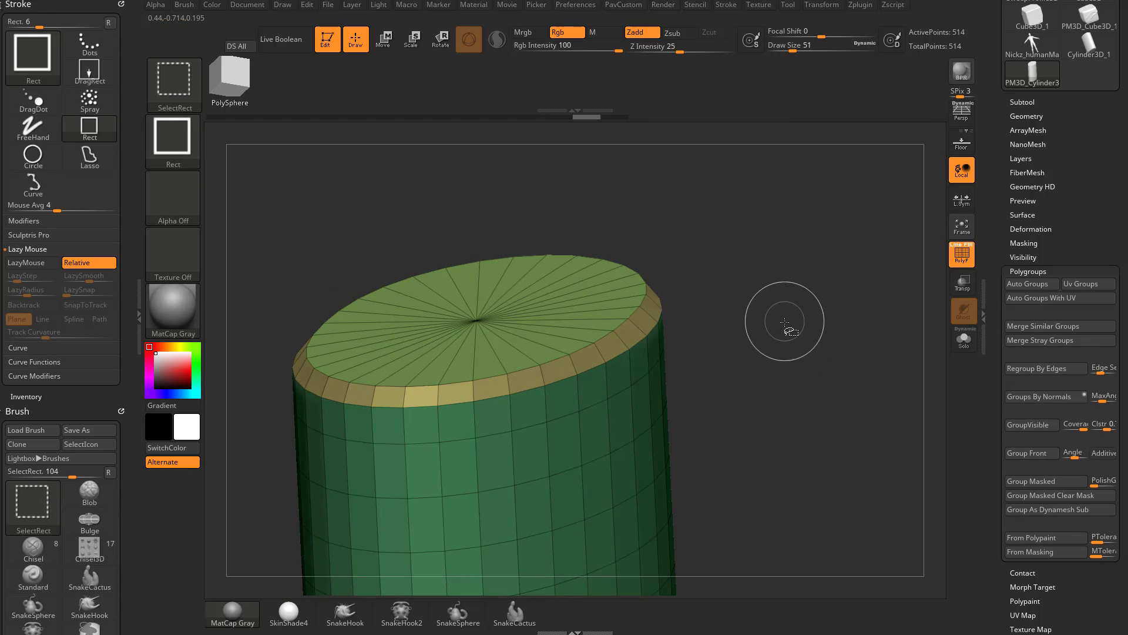
pyautogui.keyDown('ctrl'); pyautogui.keyDown('shift'); pyautogui.click(579, 375); pyautogui.keyUp('shift'); pyautogui.keyUp('ctrl')
pyautogui.moveTo(784, 327)
pyautogui.mouseDown()
pyautogui.moveTo(826, 323)
pyautogui.moveTo(796, 333)
pyautogui.moveTo(791, 322)
pyautogui.mouseUp()
pyautogui.keyDown('ctrl'); pyautogui.keyDown('shift'); pyautogui.click(826, 323); pyautogui.keyUp('shift'); pyautogui.keyUp('ctrl')
# - Show only the cap and its beveled rim, expand the Visibility options, and shrink the visible area to the cap
pyautogui.hotkey('ctrl', 'shift')
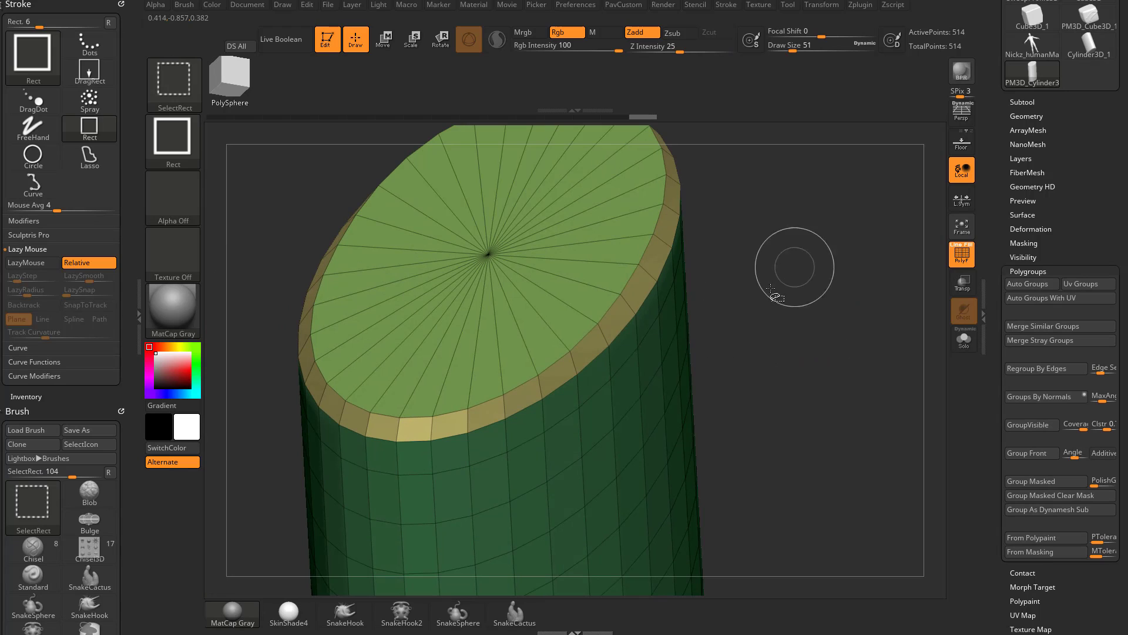
pyautogui.keyDown('ctrl'); pyautogui.keyDown('shift'); pyautogui.click(567, 351); pyautogui.keyUp('shift'); pyautogui.keyUp('ctrl')
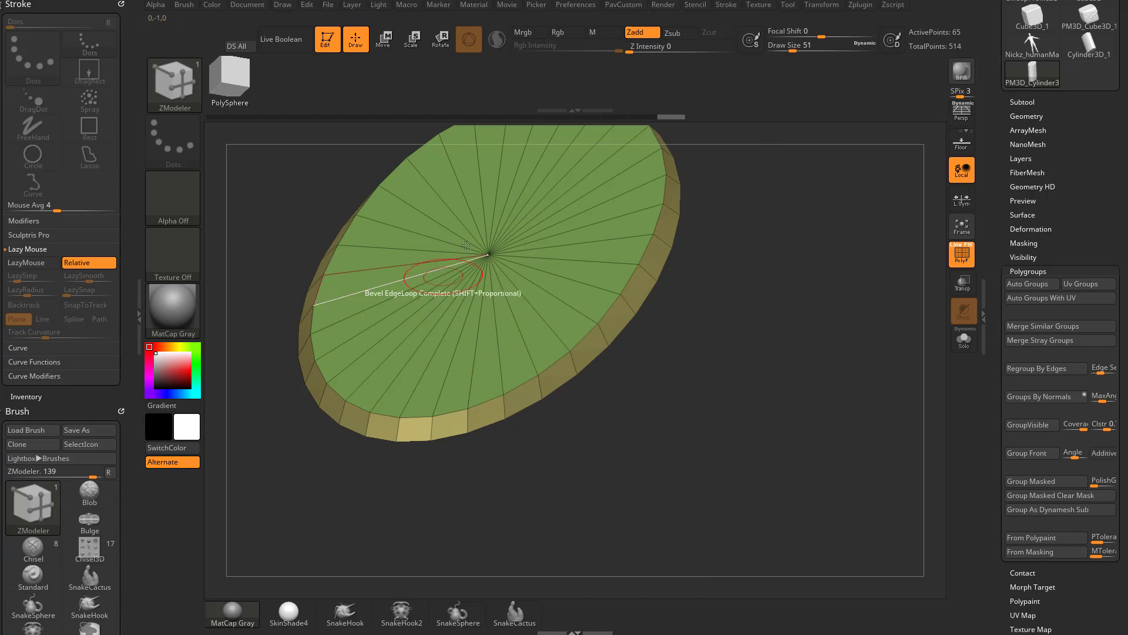
pyautogui.click(1023, 257)
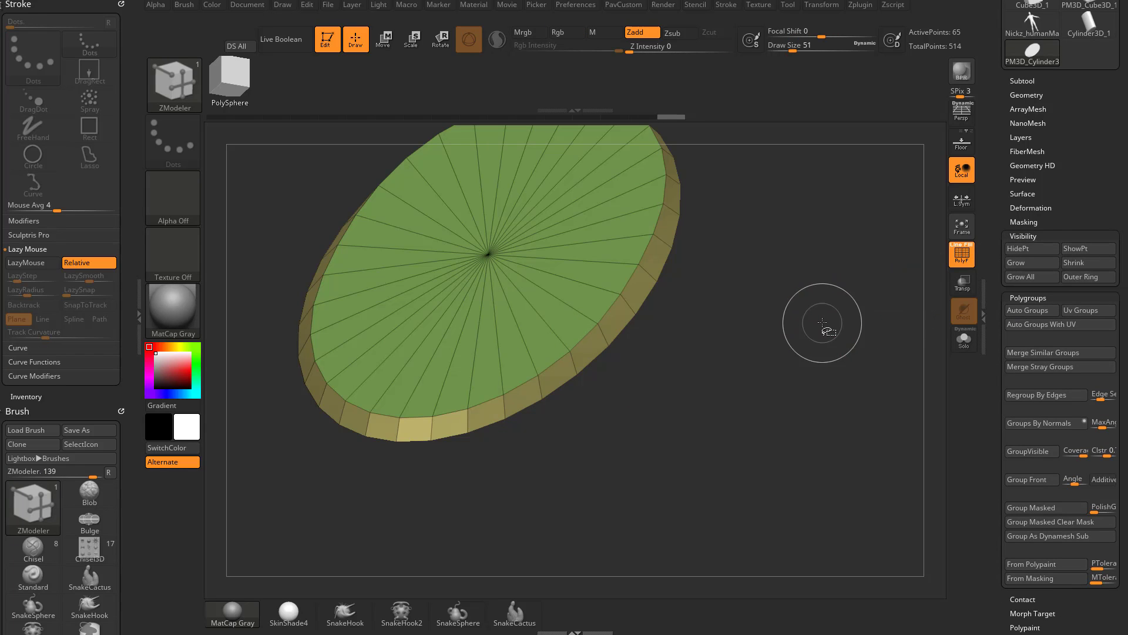
pyautogui.hotkey('ctrl', 'shift', 'o')
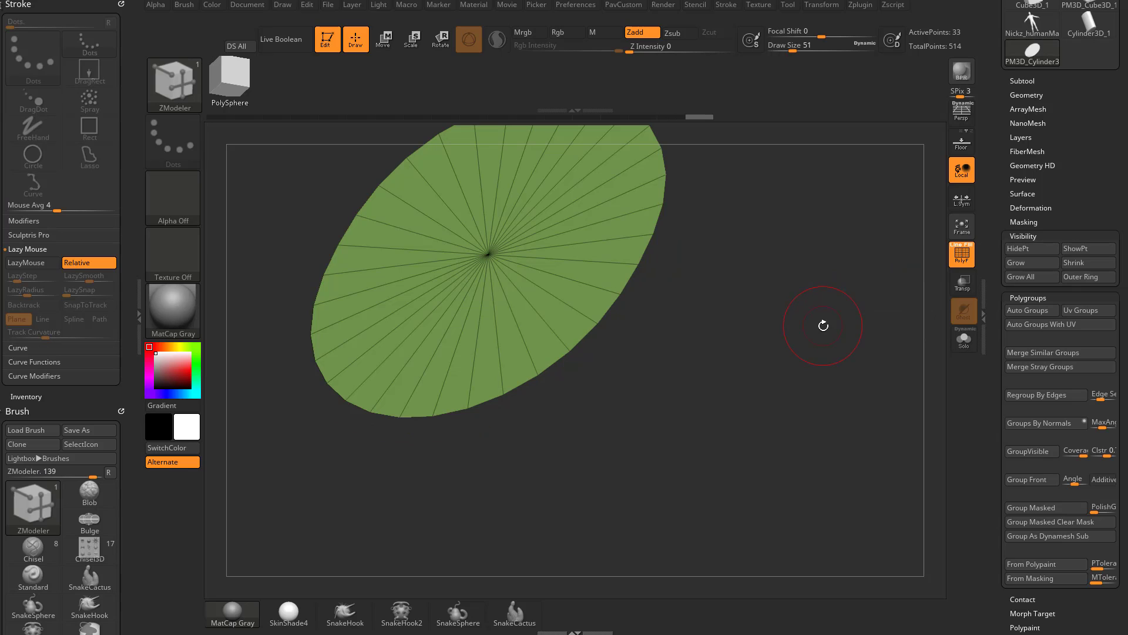
# - Grow the visible area outward from the cap several times and show the entire cylinder again
pyautogui.hotkey('ctrl', 'shift', 'x')
pyautogui.moveTo(836, 330)
pyautogui.mouseDown()
pyautogui.moveTo(859, 305)
pyautogui.moveTo(783, 300)
pyautogui.moveTo(869, 325)
pyautogui.mouseUp()
pyautogui.hotkey('ctrl', 'shift', 'x')
pyautogui.hotkey('ctrl', 'shift', 'x')
pyautogui.hotkey('ctrl', 'shift', 'x')
pyautogui.hotkey('ctrl', 'shift', 'x')
pyautogui.keyDown('ctrl'); pyautogui.keyDown('shift'); pyautogui.click(854, 312); pyautogui.keyUp('shift'); pyautogui.keyUp('ctrl')
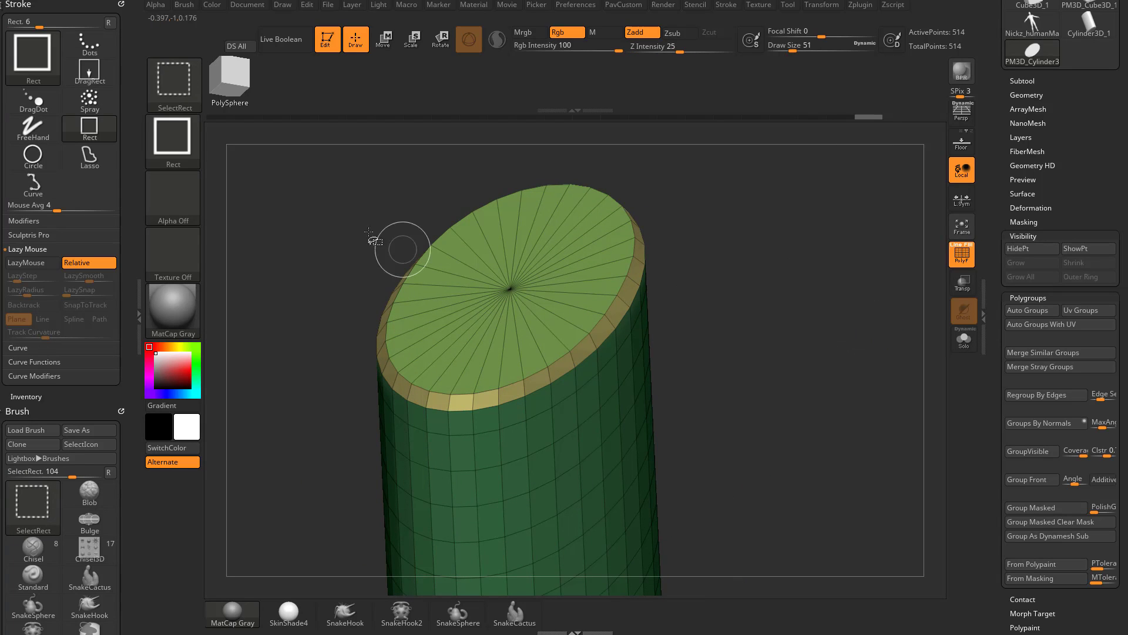
# - Switch the selection brush from SelectRect to SelectLasso
pyautogui.keyDown('ctrl'); pyautogui.keyDown('shift'); pyautogui.click(179, 83); pyautogui.keyUp('shift'); pyautogui.keyUp('ctrl')
pyautogui.keyDown('ctrl'); pyautogui.keyDown('shift'); pyautogui.click(469, 151); pyautogui.keyUp('shift'); pyautogui.keyUp('ctrl')
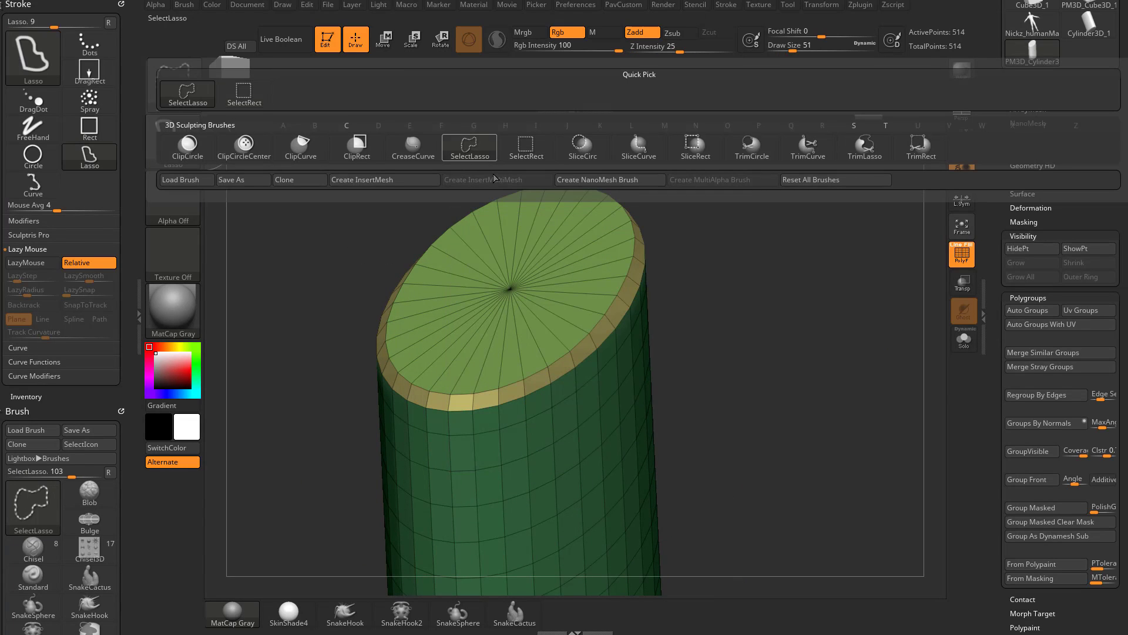
# - Hide the beveled rim's polygon loop with SelectLasso and show the entire cylinder again
pyautogui.keyDown('alt'); pyautogui.moveTo(802, 272); pyautogui.dragTo(829, 347); pyautogui.keyUp('alt')
pyautogui.hotkey('ctrl', 'shift')
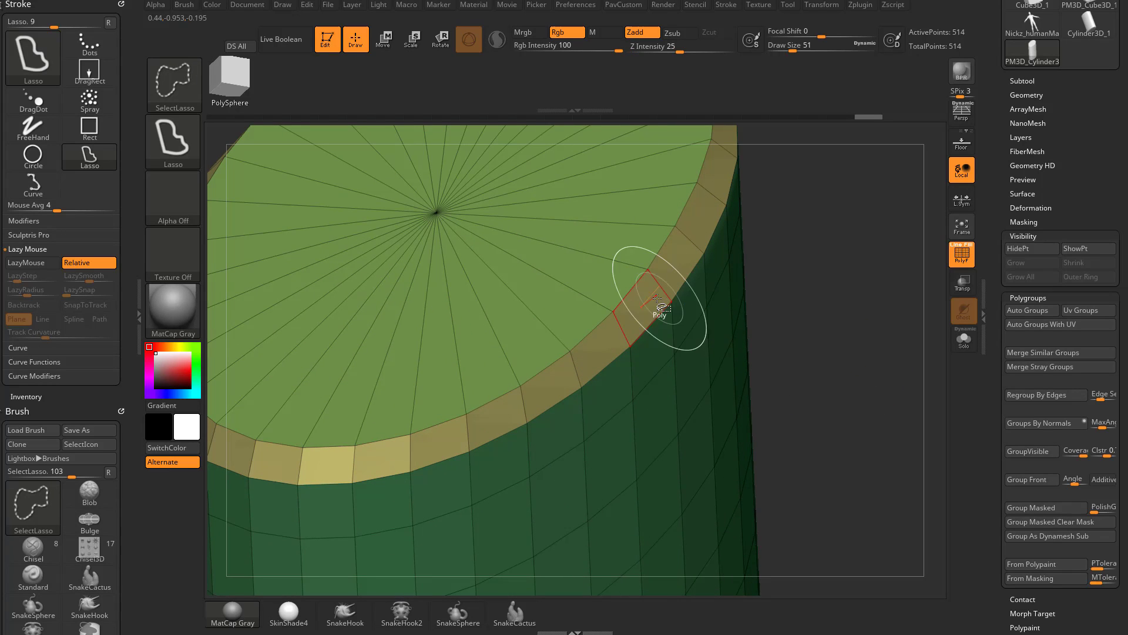
pyautogui.keyDown('ctrl'); pyautogui.keyDown('shift'); pyautogui.click(658, 283); pyautogui.keyUp('shift'); pyautogui.keyUp('ctrl')
pyautogui.keyDown('alt'); pyautogui.moveTo(794, 282); pyautogui.dragTo(804, 239); pyautogui.keyUp('alt')
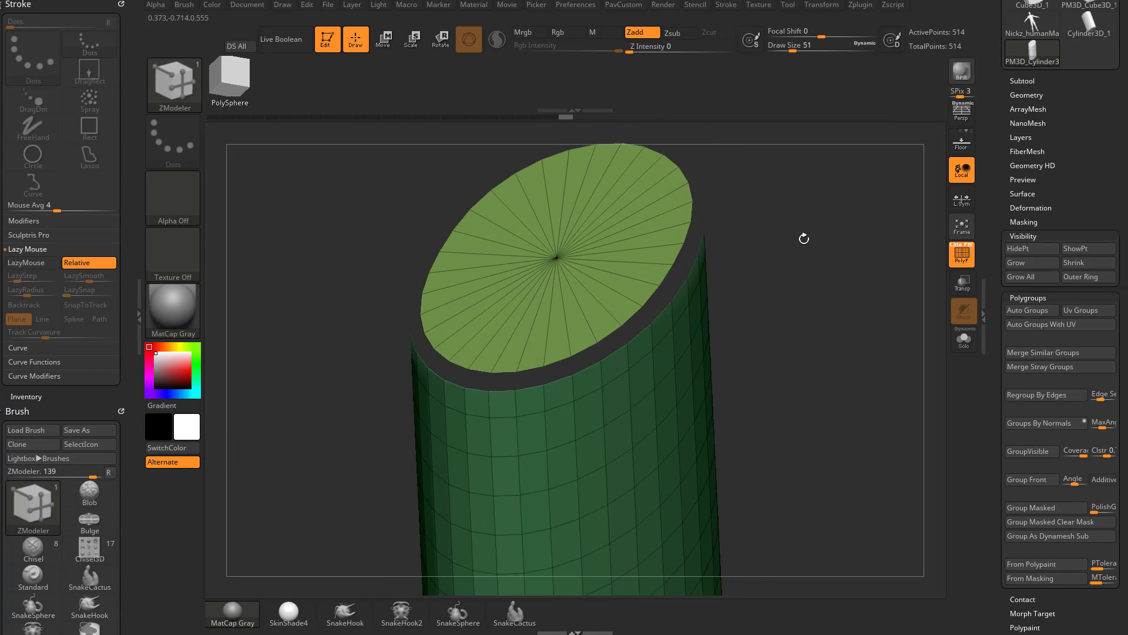
pyautogui.keyDown('ctrl'); pyautogui.keyDown('shift'); pyautogui.click(880, 371); pyautogui.keyUp('shift'); pyautogui.keyUp('ctrl')
pyautogui.keyDown('ctrl'); pyautogui.keyDown('shift'); pyautogui.click(873, 374); pyautogui.keyUp('shift'); pyautogui.keyUp('ctrl')
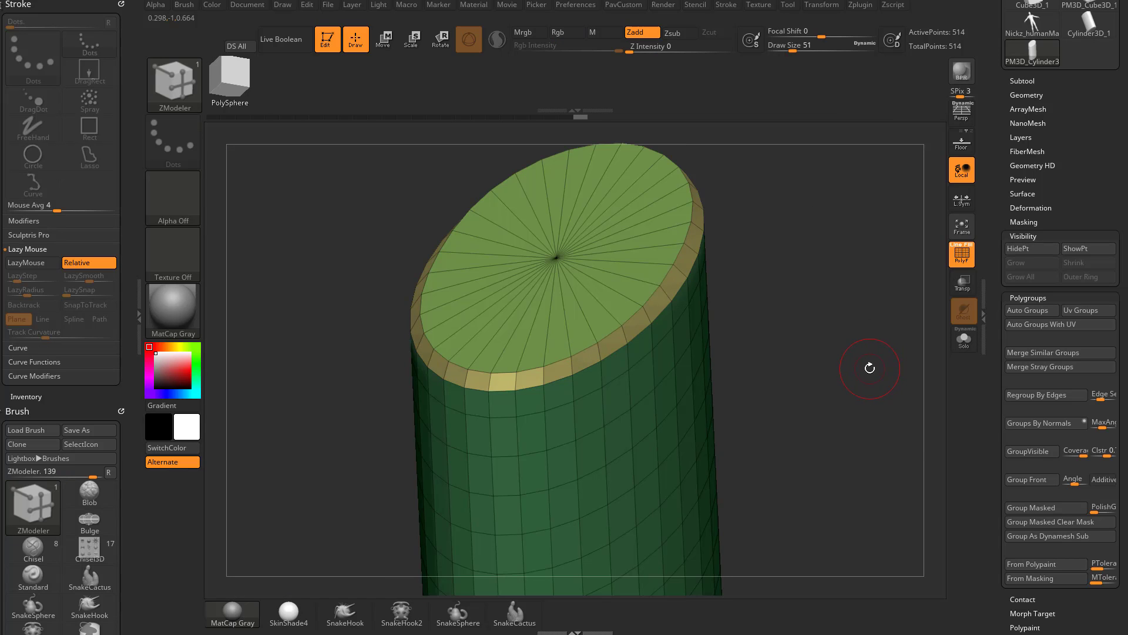
# - Switch the selection brush to SelectRect and show only the cylinder's upper section with a rectangle selection from the front view
pyautogui.moveTo(855, 355); pyautogui.dragTo(794, 348)
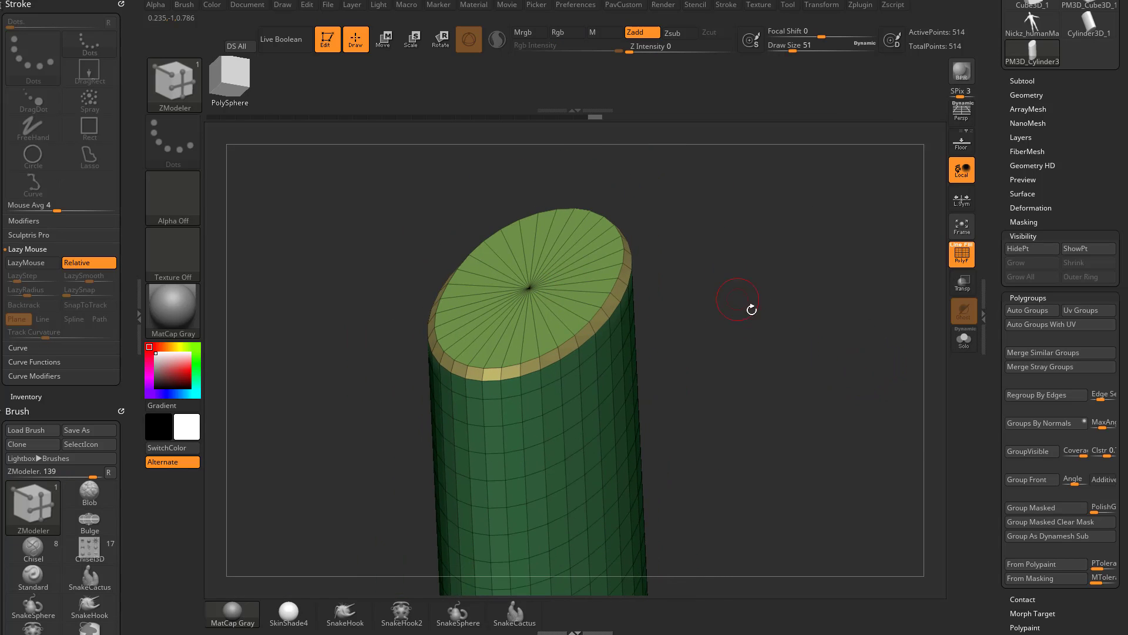
pyautogui.keyDown('shift'); pyautogui.moveTo(752, 309); pyautogui.dragTo(767, 277); pyautogui.keyUp('shift')
pyautogui.hotkey('ctrl', 'shift')
pyautogui.click(193, 105)
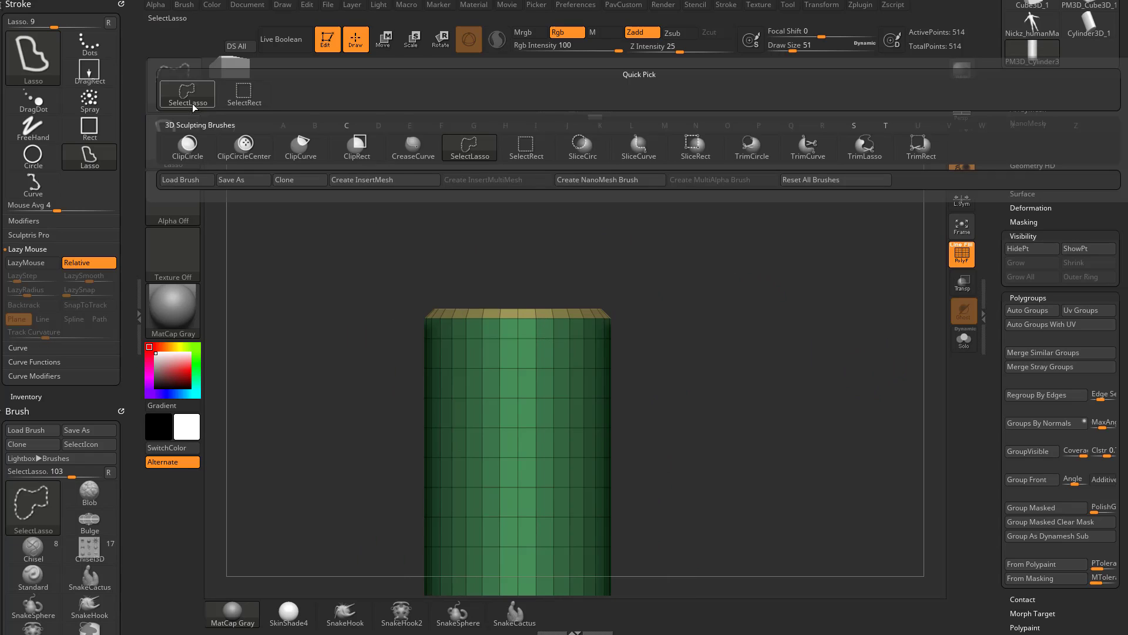
pyautogui.click(243, 103)
pyautogui.keyDown('ctrl'); pyautogui.keyDown('shift'); pyautogui.moveTo(338, 221); pyautogui.dragTo(741, 407); pyautogui.keyUp('shift'); pyautogui.keyUp('ctrl')
pyautogui.moveTo(829, 348); pyautogui.dragTo(770, 304)
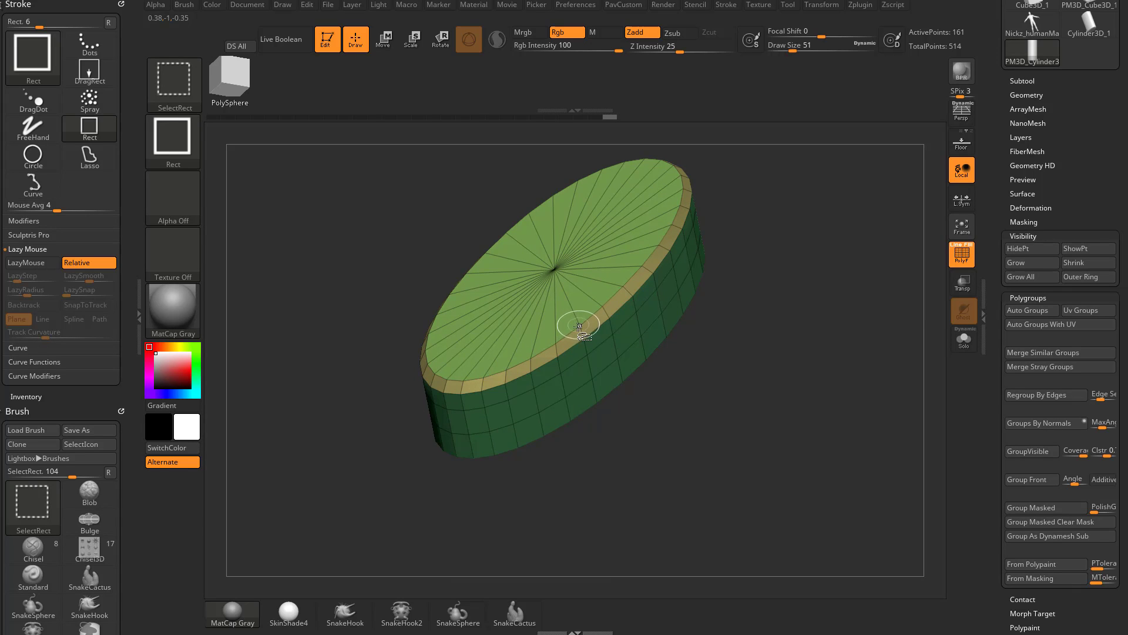
# - Isolate a single polygroup within the visible upper section and restore the full cylinder
pyautogui.keyDown('alt'); pyautogui.moveTo(742, 388); pyautogui.dragTo(707, 398); pyautogui.keyUp('alt')
pyautogui.keyDown('ctrl'); pyautogui.keyDown('shift'); pyautogui.click(550, 341); pyautogui.keyUp('shift'); pyautogui.keyUp('ctrl')
pyautogui.moveTo(771, 349); pyautogui.dragTo(597, 273)
pyautogui.keyDown('ctrl'); pyautogui.keyDown('shift'); pyautogui.click(818, 315); pyautogui.keyUp('shift'); pyautogui.keyUp('ctrl')
# - Show only the upper section of the cylinder, hide its cap, and make everything visible again
pyautogui.keyDown('ctrl'); pyautogui.keyDown('shift'); pyautogui.moveTo(387, 200); pyautogui.dragTo(636, 379); pyautogui.keyUp('shift'); pyautogui.keyUp('ctrl')
pyautogui.moveTo(636, 379); pyautogui.dragTo(767, 307)
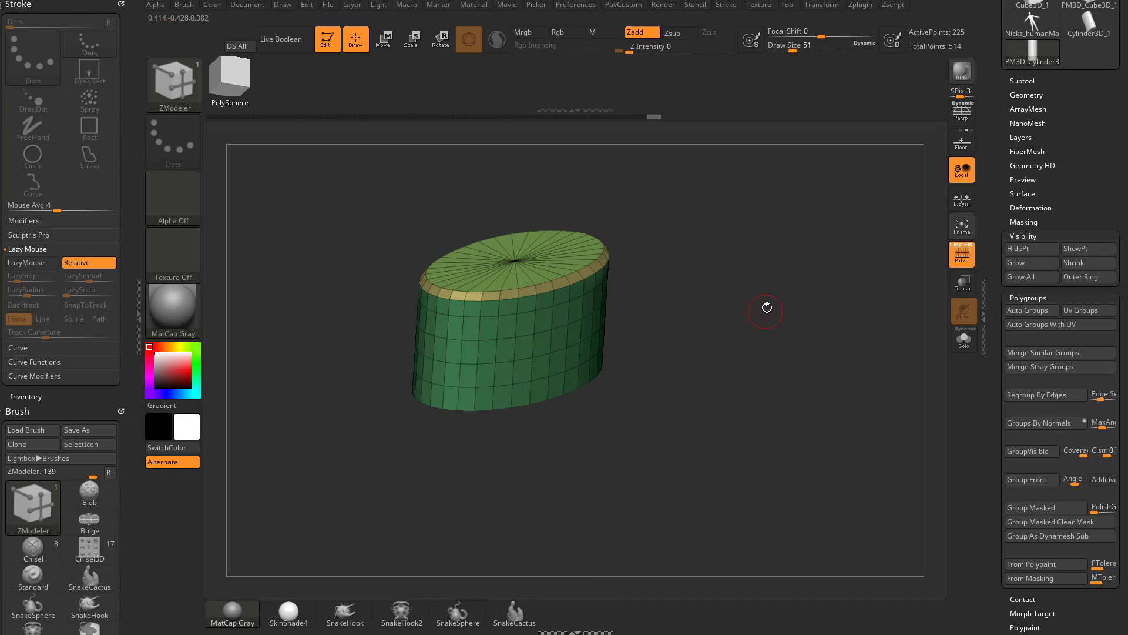
pyautogui.hotkey('ctrl', 'shift')
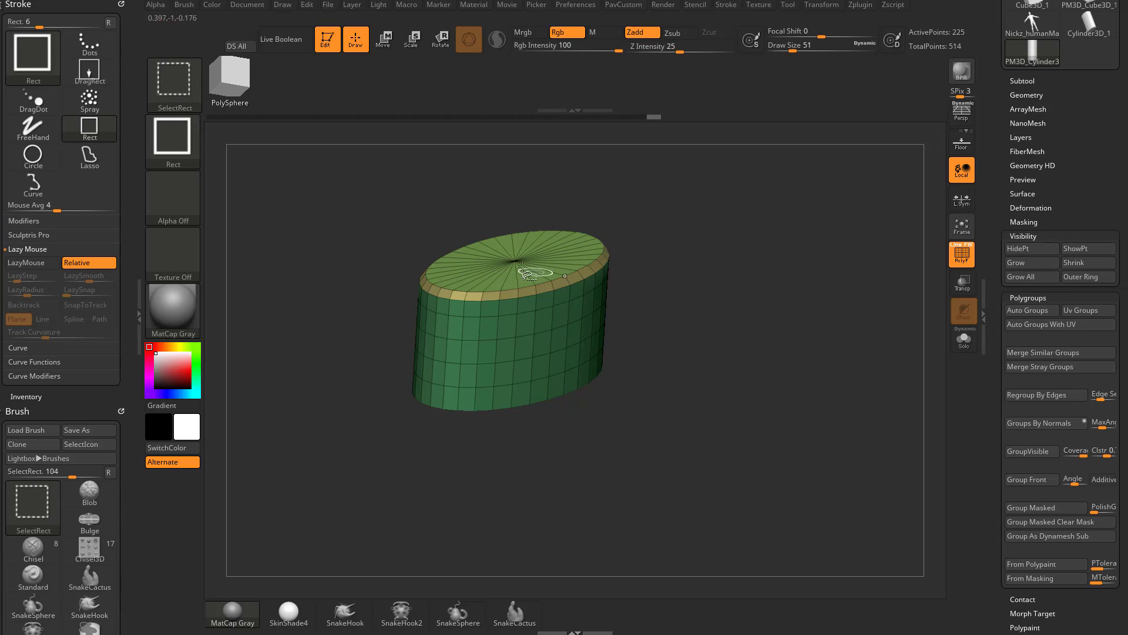
pyautogui.keyDown('ctrl'); pyautogui.keyDown('alt'); pyautogui.keyDown('shift'); pyautogui.click(529, 273); pyautogui.keyUp('shift'); pyautogui.keyUp('alt'); pyautogui.keyUp('ctrl')
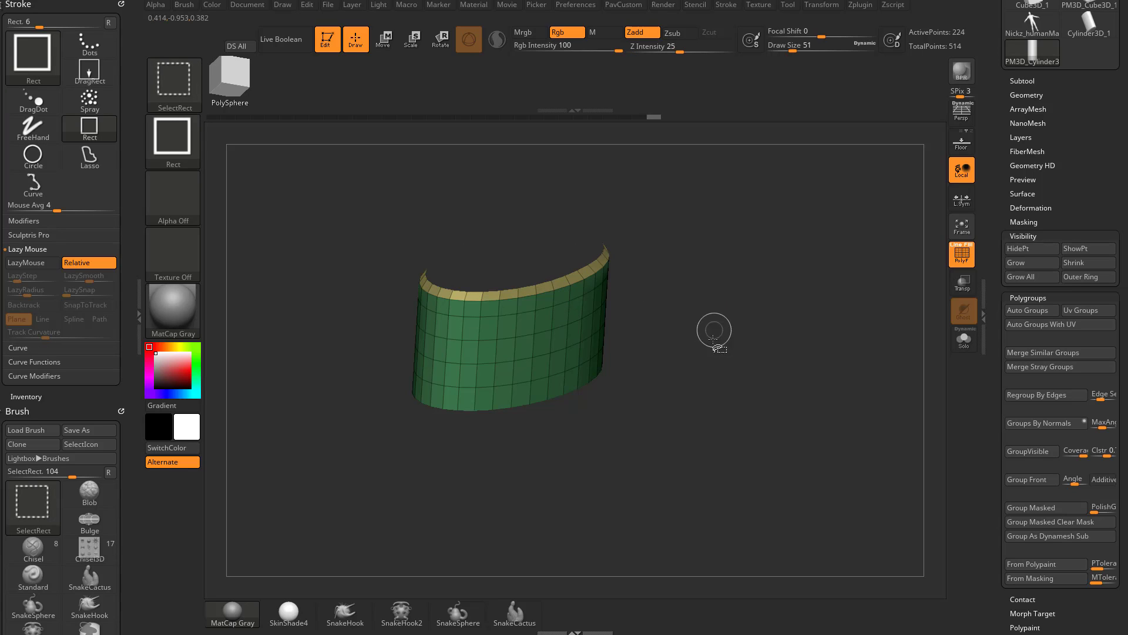
pyautogui.keyDown('ctrl'); pyautogui.keyDown('shift'); pyautogui.click(829, 347); pyautogui.keyUp('shift'); pyautogui.keyUp('ctrl')
# - Isolate the cap, invert the visibility between the cap with its rim and the body, and restore the full cylinder
pyautogui.keyDown('ctrl'); pyautogui.keyDown('shift'); pyautogui.click(541, 258); pyautogui.keyUp('shift'); pyautogui.keyUp('ctrl')
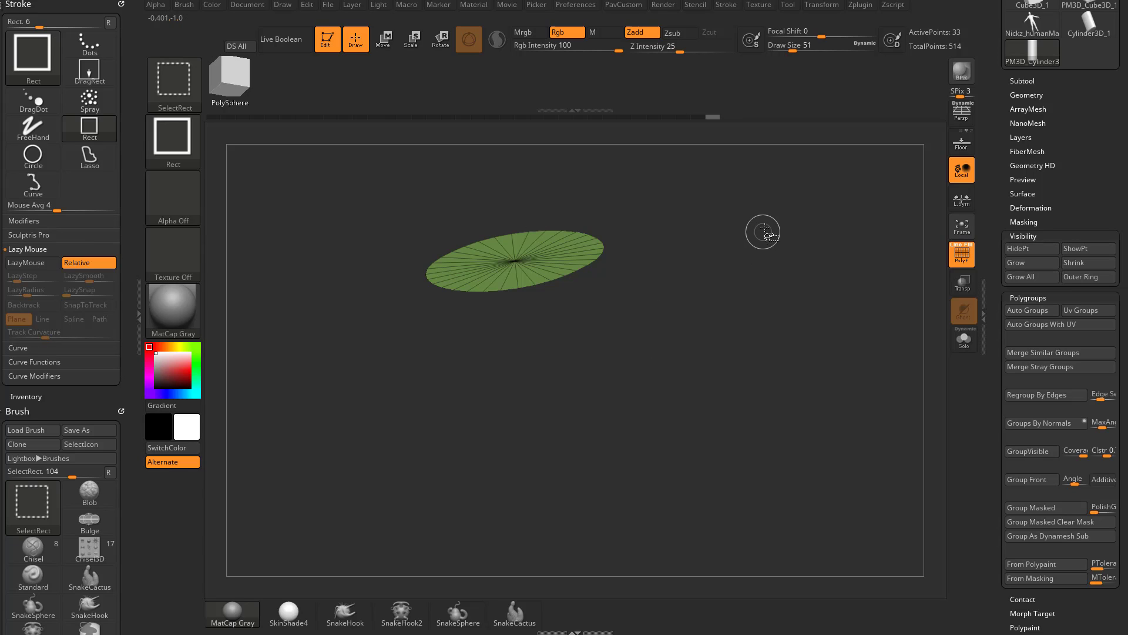
pyautogui.keyDown('ctrl'); pyautogui.keyDown('shift'); pyautogui.moveTo(764, 230); pyautogui.dragTo(811, 279); pyautogui.keyUp('shift'); pyautogui.keyUp('ctrl')
pyautogui.keyDown('ctrl'); pyautogui.keyDown('shift'); pyautogui.click(539, 284); pyautogui.keyUp('shift'); pyautogui.keyUp('ctrl')
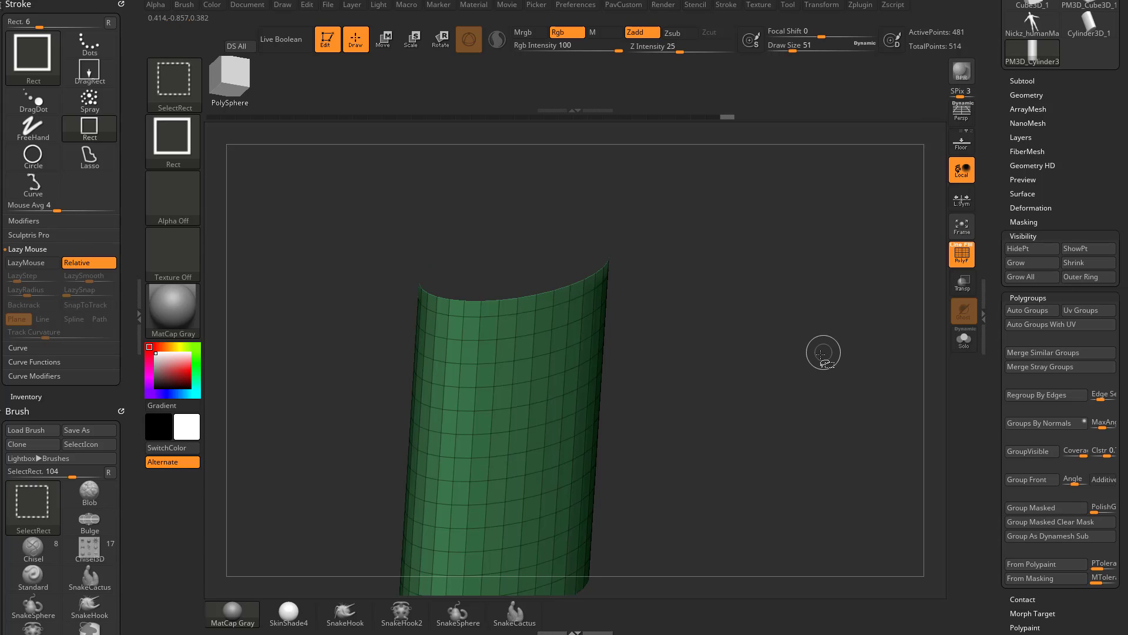
pyautogui.keyDown('ctrl'); pyautogui.keyDown('shift'); pyautogui.moveTo(765, 225); pyautogui.dragTo(826, 282); pyautogui.keyUp('shift'); pyautogui.keyUp('ctrl')
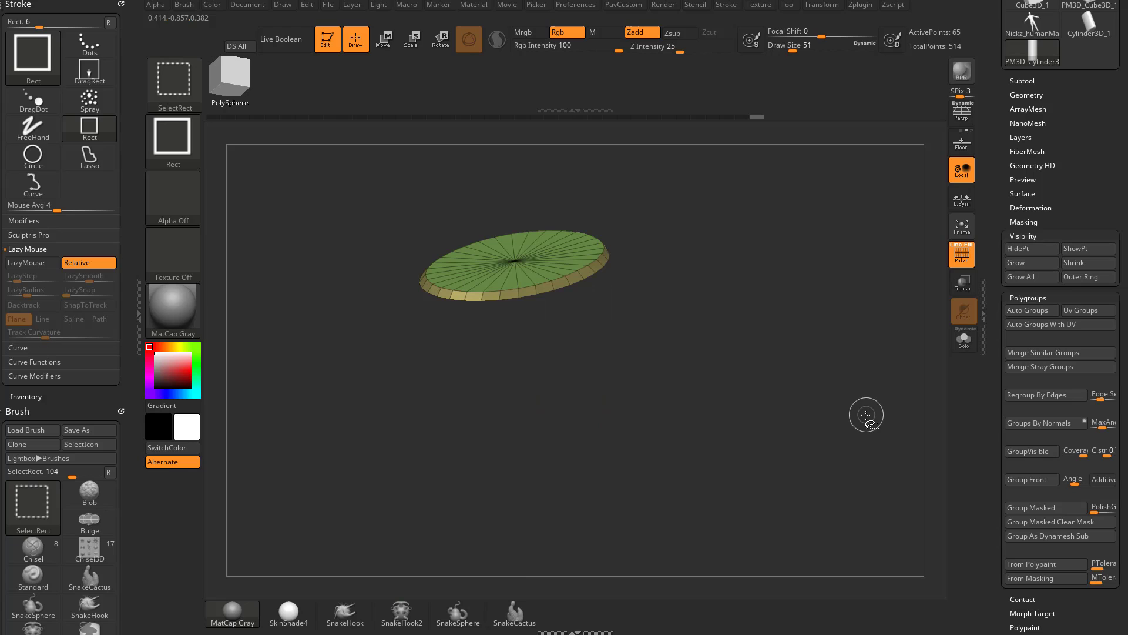
pyautogui.keyDown('ctrl'); pyautogui.keyDown('shift'); pyautogui.click(825, 385); pyautogui.keyUp('shift'); pyautogui.keyUp('ctrl')
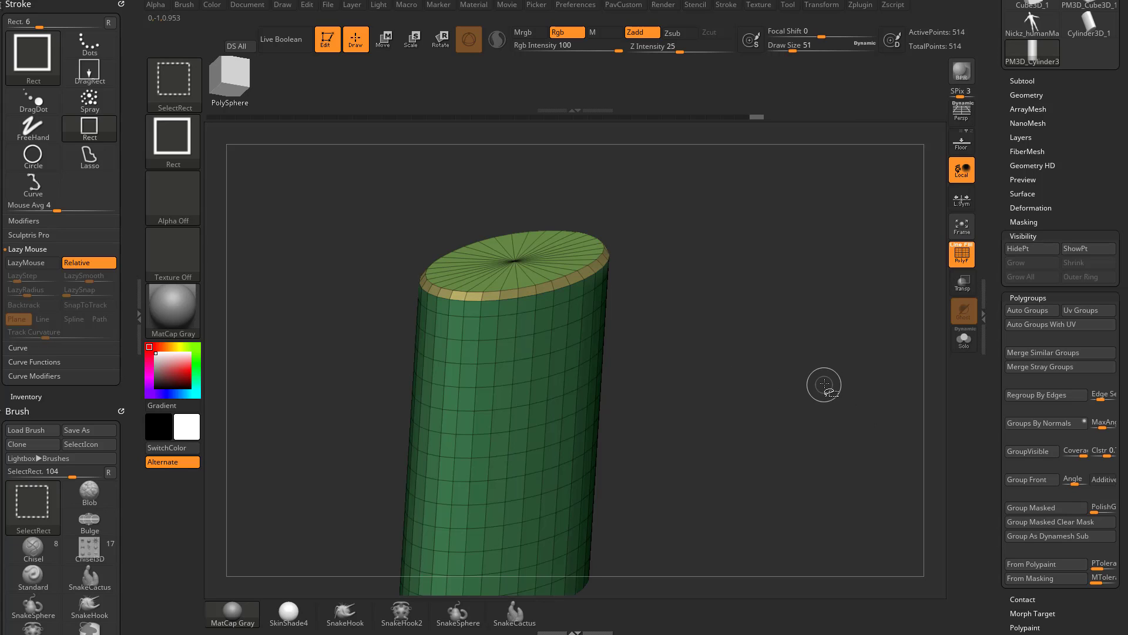
# - Isolate the cap and rim together, first at their shared edge and again with a rectangle selection from the front
pyautogui.keyDown('ctrl'); pyautogui.keyDown('shift'); pyautogui.click(516, 288); pyautogui.keyUp('shift'); pyautogui.keyUp('ctrl')
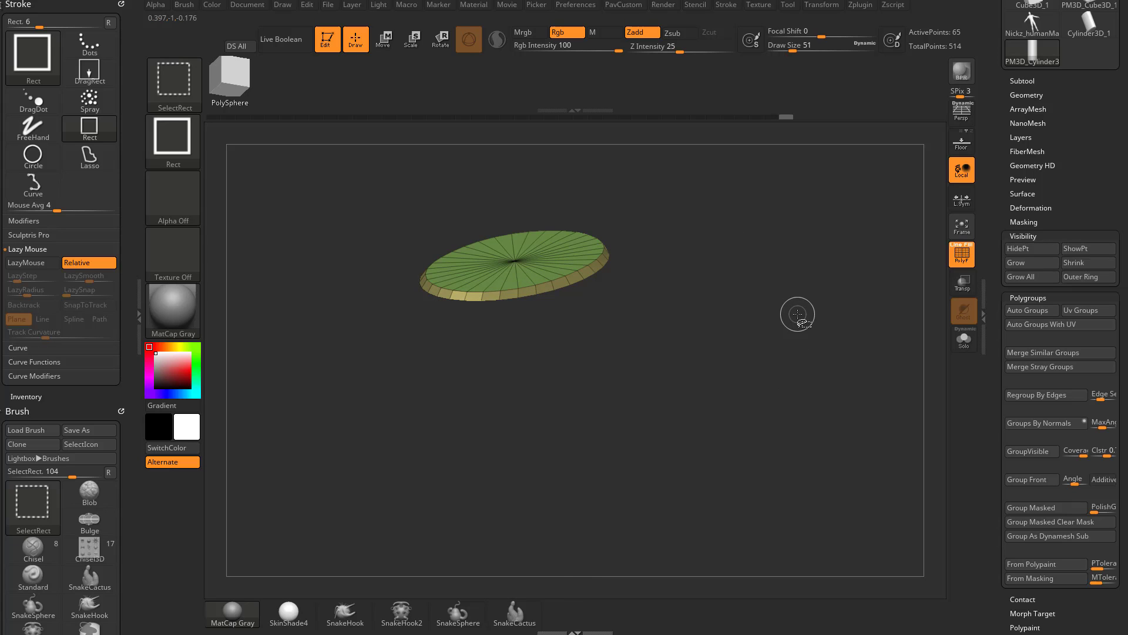
pyautogui.keyDown('ctrl'); pyautogui.keyDown('shift'); pyautogui.click(823, 302); pyautogui.keyUp('shift'); pyautogui.keyUp('ctrl')
pyautogui.keyDown('shift'); pyautogui.moveTo(711, 268); pyautogui.dragTo(741, 253); pyautogui.keyUp('shift')
pyautogui.keyDown('ctrl'); pyautogui.keyDown('shift'); pyautogui.moveTo(321, 293); pyautogui.dragTo(655, 369); pyautogui.keyUp('shift'); pyautogui.keyUp('ctrl')
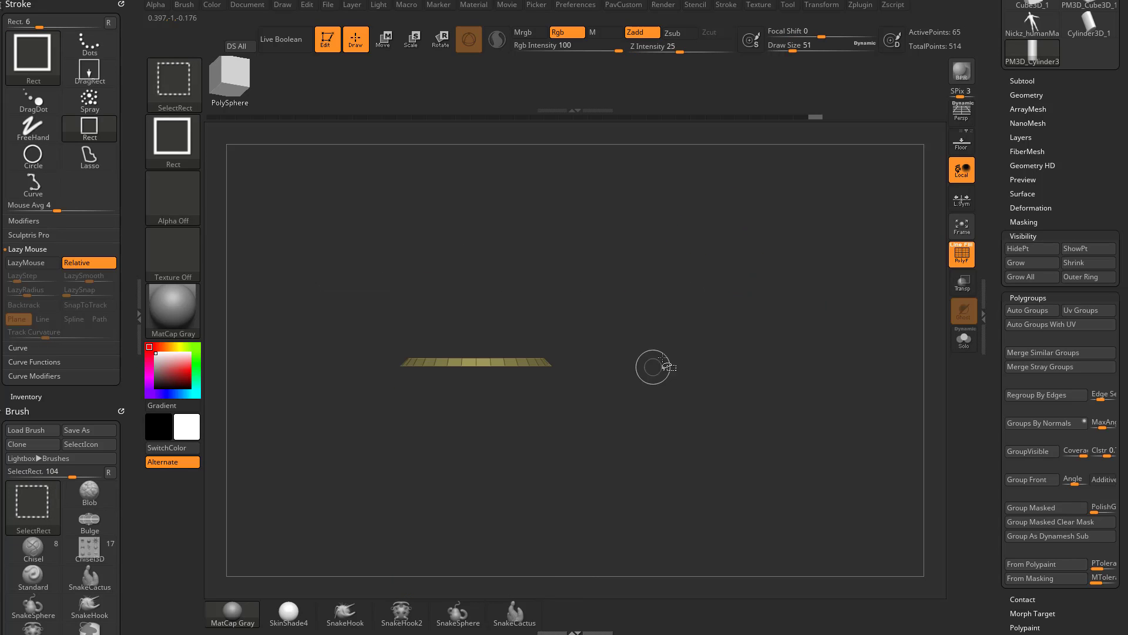
# - Invert the visibility to the cylinder's body and bottom, and show the entire cylinder again
pyautogui.moveTo(833, 290)
pyautogui.mouseDown()
pyautogui.moveTo(821, 277)
pyautogui.moveTo(751, 312)
pyautogui.moveTo(852, 296)
pyautogui.moveTo(822, 231)
pyautogui.mouseUp()
pyautogui.moveTo(821, 230)
pyautogui.keyDown('ctrl'); pyautogui.keyDown('shift'); pyautogui.mouseDown()
pyautogui.moveTo(889, 284)
pyautogui.moveTo(868, 289)
pyautogui.moveTo(828, 120)
pyautogui.mouseUp(); pyautogui.keyUp('shift'); pyautogui.keyUp('ctrl')
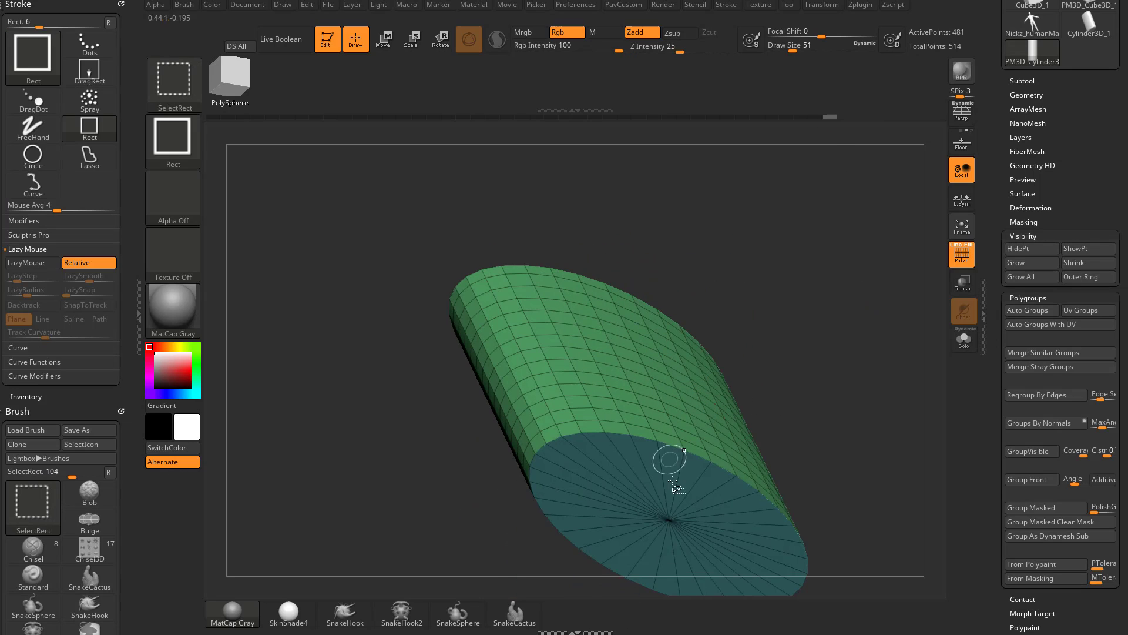
pyautogui.keyDown('ctrl'); pyautogui.keyDown('shift'); pyautogui.click(705, 454); pyautogui.keyUp('shift'); pyautogui.keyUp('ctrl')
pyautogui.moveTo(843, 363); pyautogui.dragTo(779, 292)
pyautogui.keyDown('ctrl'); pyautogui.keyDown('shift'); pyautogui.click(841, 288); pyautogui.keyUp('shift'); pyautogui.keyUp('ctrl')
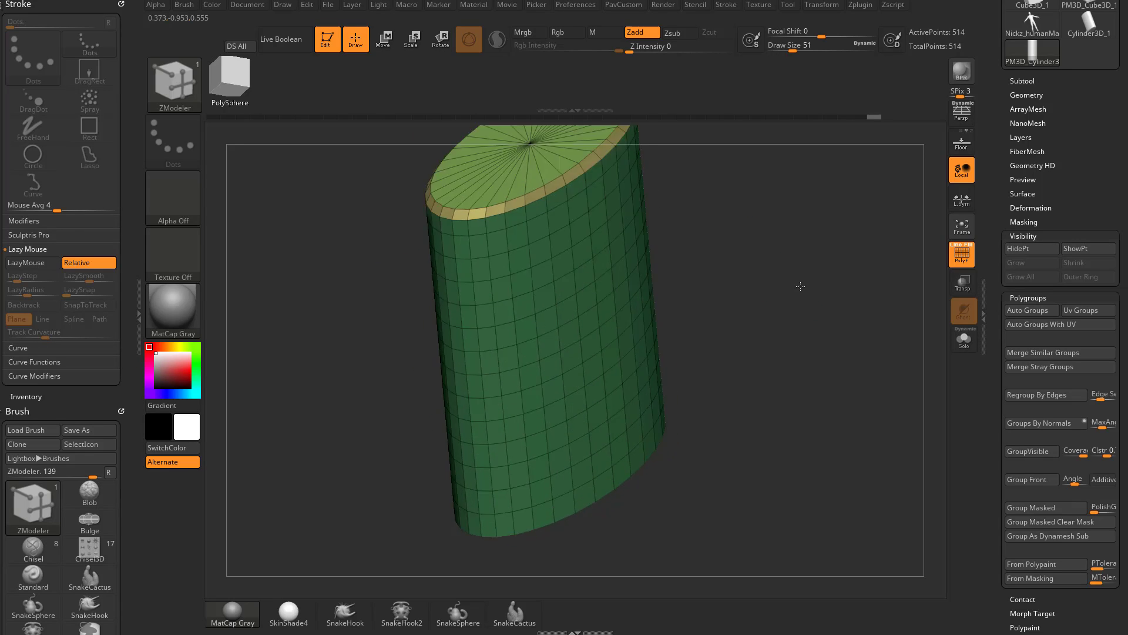
# - Regroup the cylinder with Groups By Normals at a maximum angle tolerance of 45
pyautogui.moveTo(800, 287); pyautogui.dragTo(794, 376)
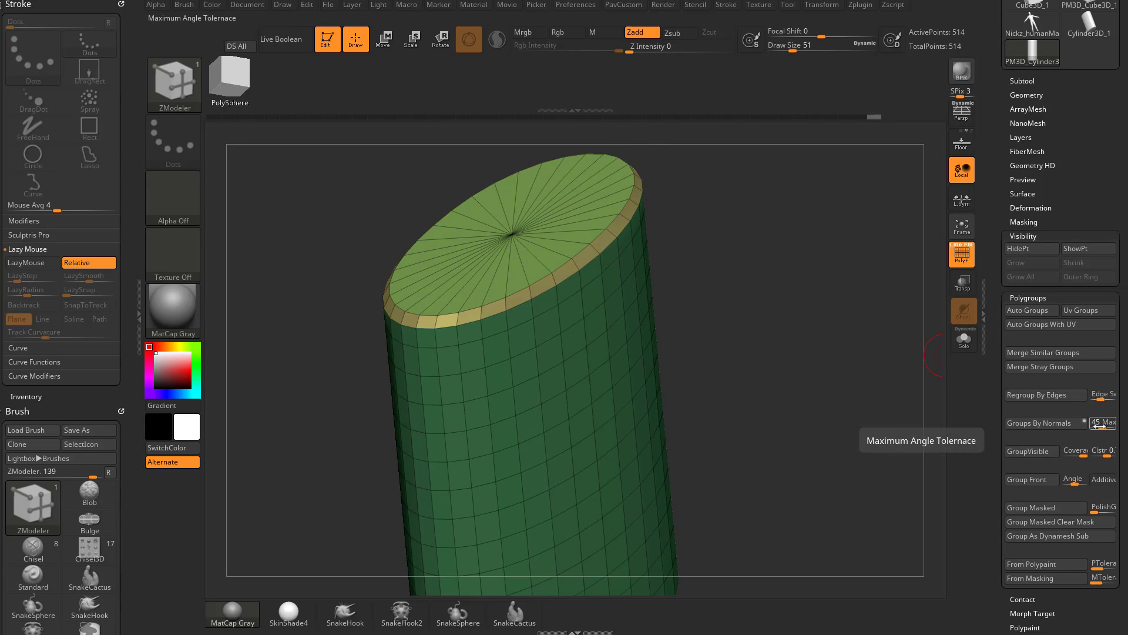
pyautogui.click(1065, 428)
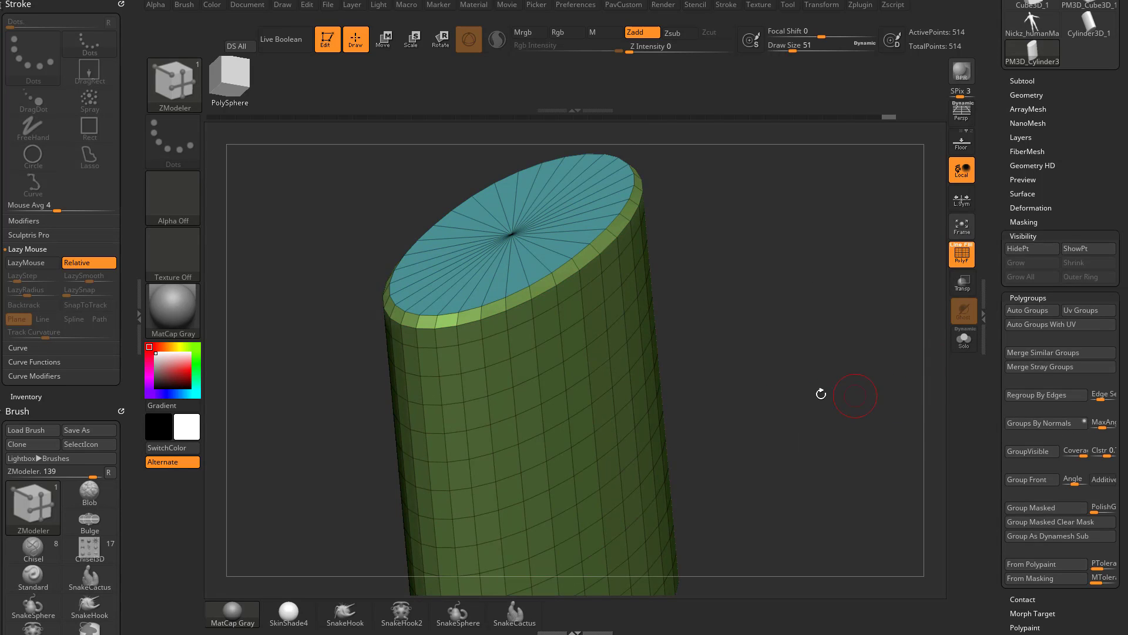
pyautogui.moveTo(821, 393); pyautogui.dragTo(717, 385)
pyautogui.moveTo(806, 248); pyautogui.dragTo(774, 274)
pyautogui.keyDown('shift'); pyautogui.moveTo(775, 348); pyautogui.dragTo(626, 446); pyautogui.keyUp('shift')
# - Raise the maximum angle tolerance to 72.2 and regroup the cylinder by normals to merge the cap with the sides
pyautogui.moveTo(974, 456); pyautogui.dragTo(831, 342)
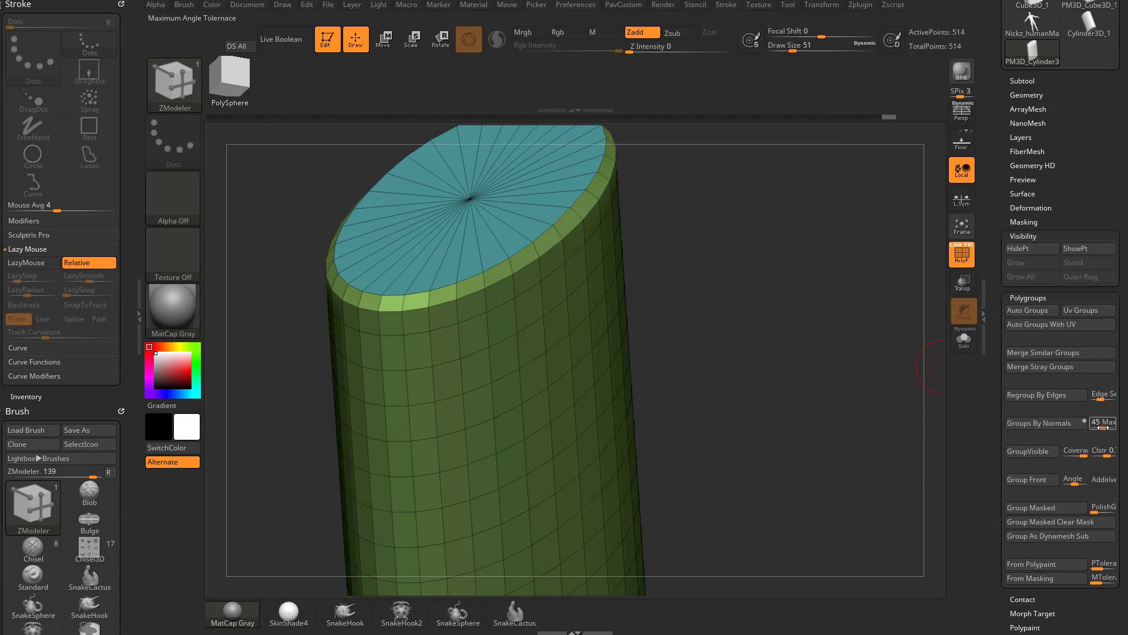
pyautogui.moveTo(832, 476); pyautogui.dragTo(905, 421)
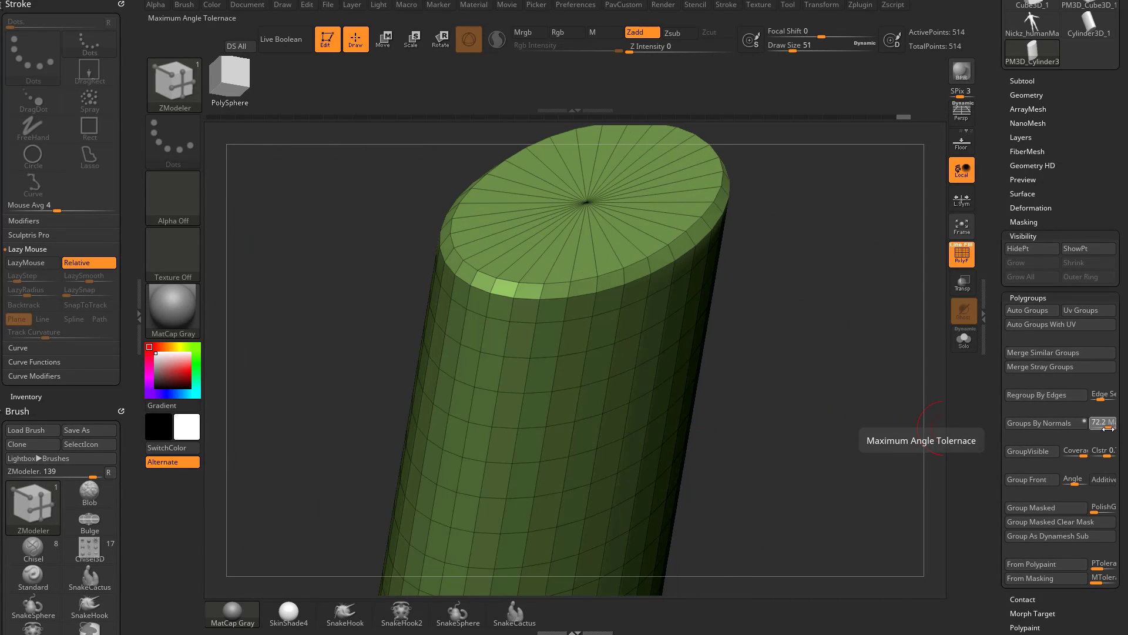
pyautogui.moveTo(1107, 428); pyautogui.dragTo(1107, 428)
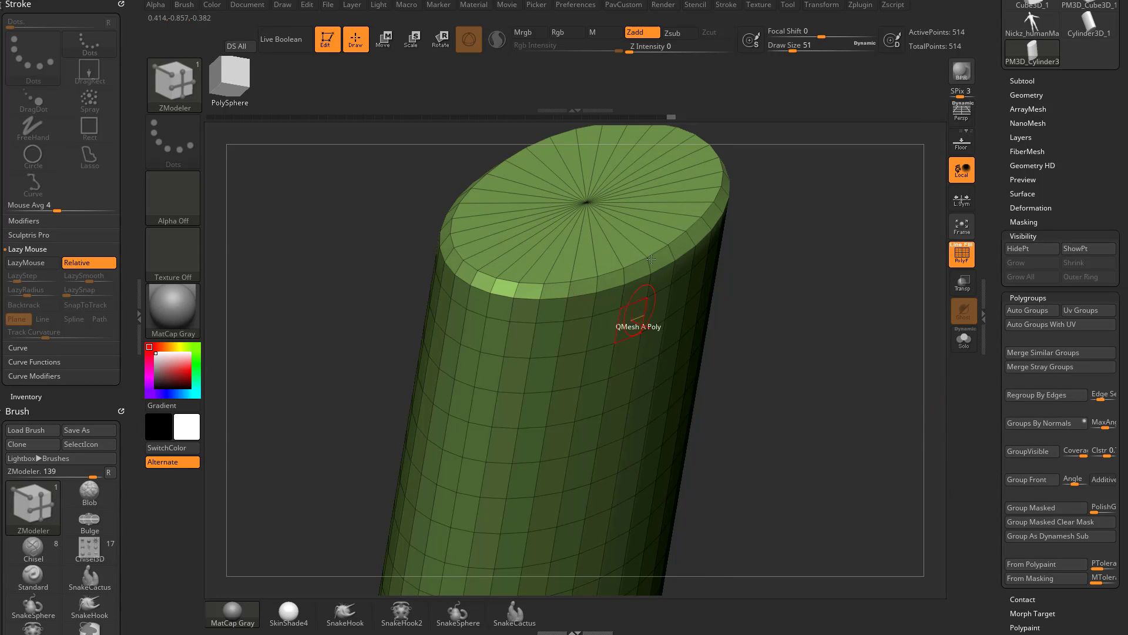
# - Examine the angles at the beveled rim and at the unbeveled bottom edge of the cylinder
pyautogui.keyDown('shift'); pyautogui.moveTo(693, 331); pyautogui.dragTo(794, 382); pyautogui.keyUp('shift')
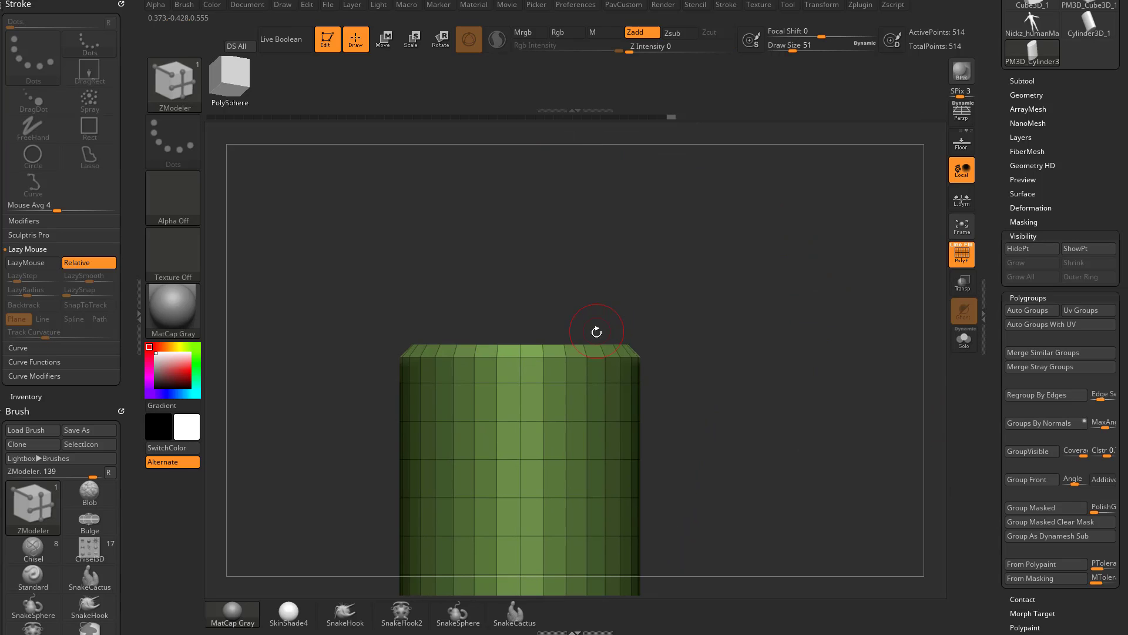
pyautogui.keyDown('alt'); pyautogui.moveTo(731, 470); pyautogui.dragTo(721, 214); pyautogui.keyUp('alt')
pyautogui.keyDown('alt'); pyautogui.moveTo(710, 392); pyautogui.dragTo(553, 379); pyautogui.keyUp('alt')
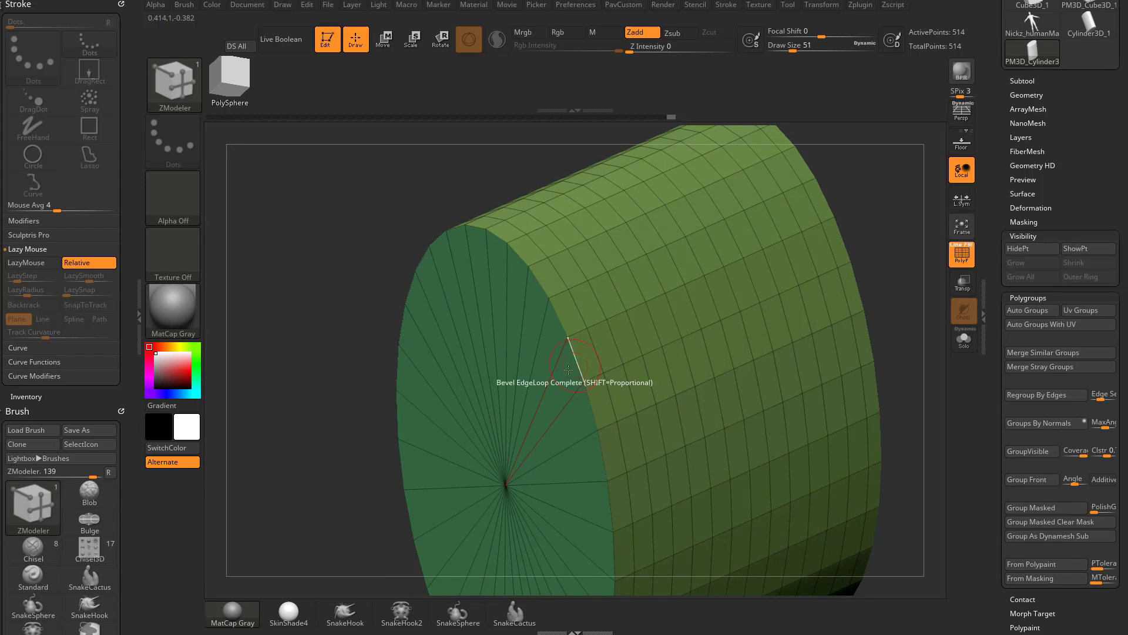
pyautogui.keyDown('shift'); pyautogui.moveTo(885, 292); pyautogui.dragTo(902, 287); pyautogui.keyUp('shift')
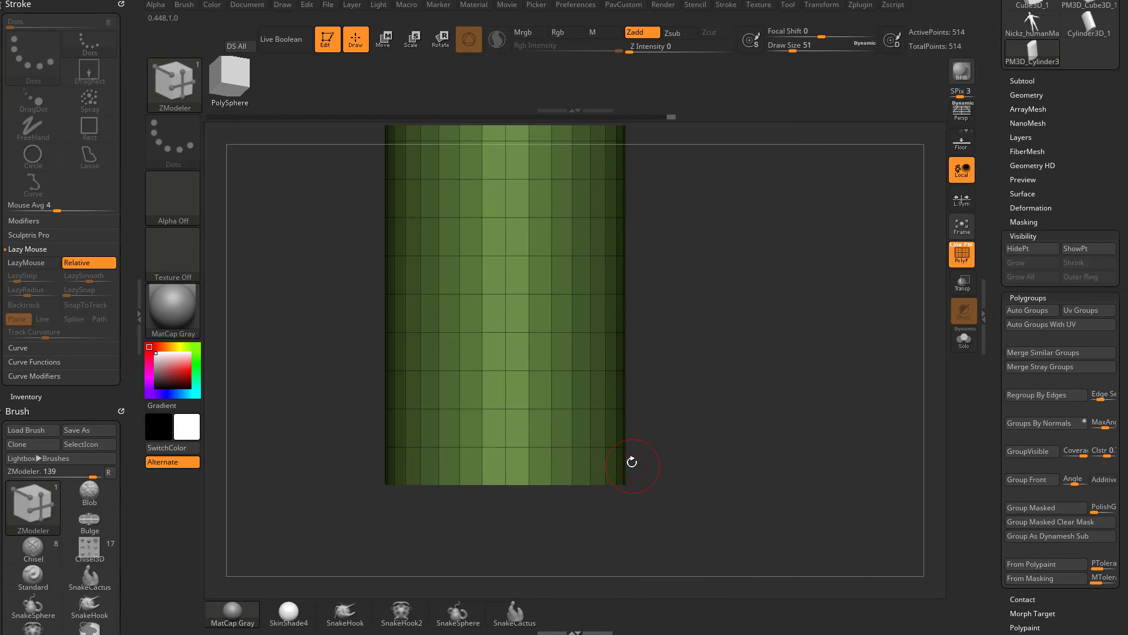
pyautogui.moveTo(614, 492); pyautogui.dragTo(638, 475)
pyautogui.moveTo(827, 438); pyautogui.dragTo(553, 411)
pyautogui.keyDown('alt'); pyautogui.moveTo(875, 314); pyautogui.dragTo(490, 266); pyautogui.keyUp('alt')
pyautogui.moveTo(817, 298); pyautogui.dragTo(938, 388)
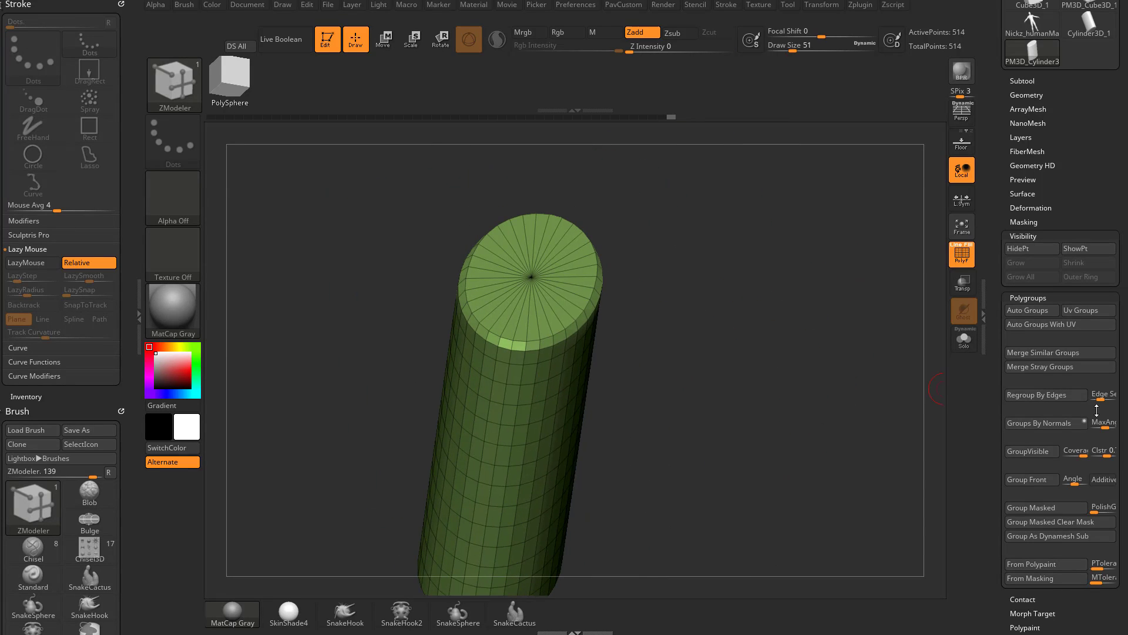
# - Set the maximum angle tolerance to about 42.53 and regroup the cylinder by normals
pyautogui.moveTo(1103, 428); pyautogui.dragTo(1102, 428)
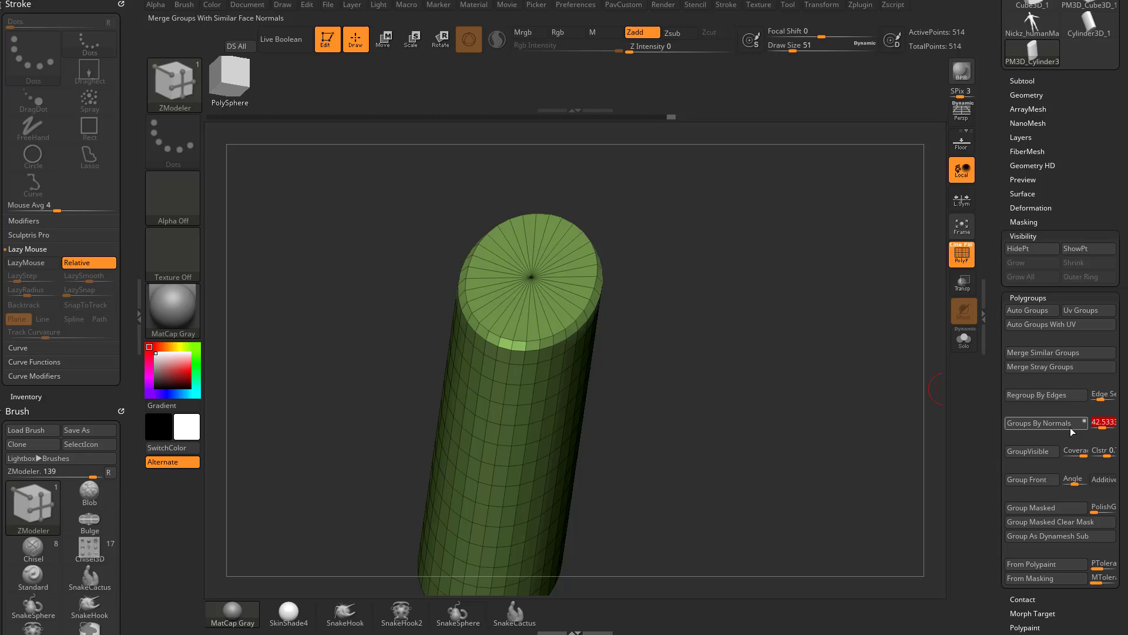
pyautogui.click(1047, 423)
pyautogui.moveTo(939, 429); pyautogui.dragTo(707, 355)
# - Lower the maximum angle tolerance further and regroup by normals to give the beveled rim its own polygroup
pyautogui.keyDown('alt'); pyautogui.moveTo(811, 341); pyautogui.dragTo(938, 384); pyautogui.keyUp('alt')
pyautogui.keyDown('alt'); pyautogui.moveTo(908, 344); pyautogui.dragTo(928, 472); pyautogui.keyUp('alt')
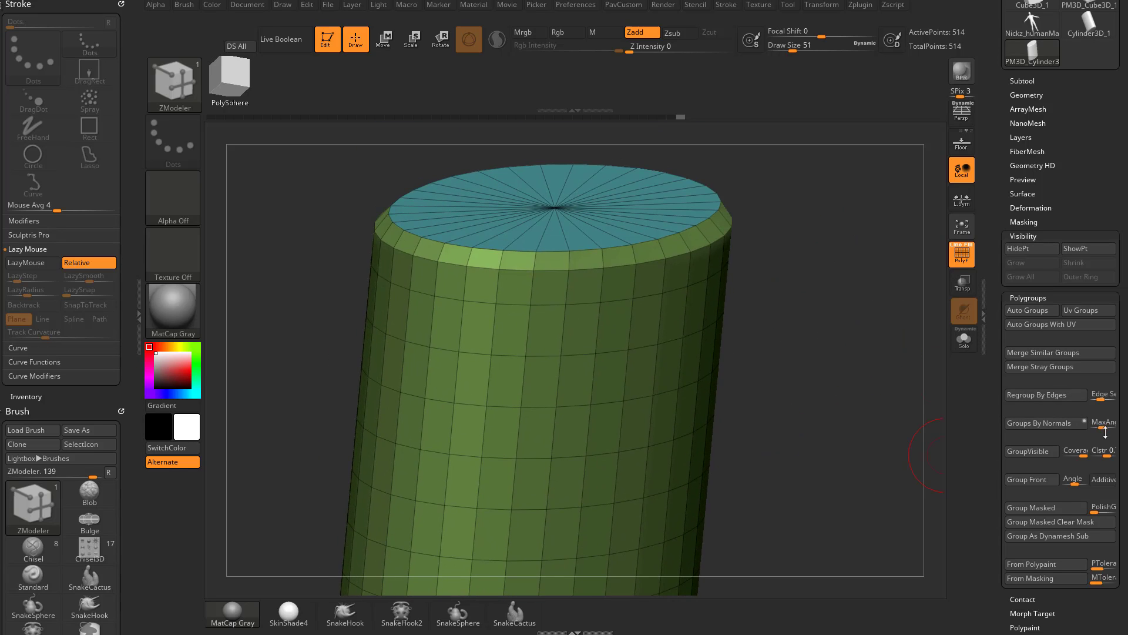
pyautogui.click(1070, 424)
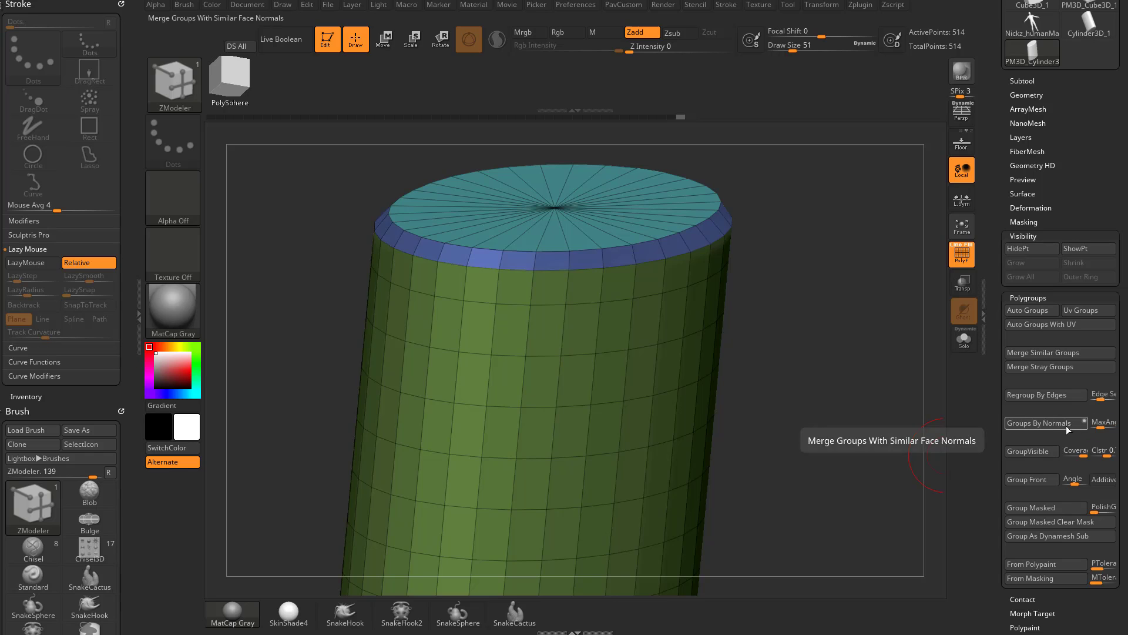
pyautogui.moveTo(794, 400); pyautogui.dragTo(732, 359)
pyautogui.keyDown('shift'); pyautogui.moveTo(822, 324); pyautogui.dragTo(641, 276); pyautogui.keyUp('shift')
# - Set the maximum angle tolerance to about 6.93 and regroup by normals to split the sides and rim into many polygroups
pyautogui.keyDown('alt'); pyautogui.moveTo(784, 341); pyautogui.dragTo(830, 306); pyautogui.keyUp('alt')
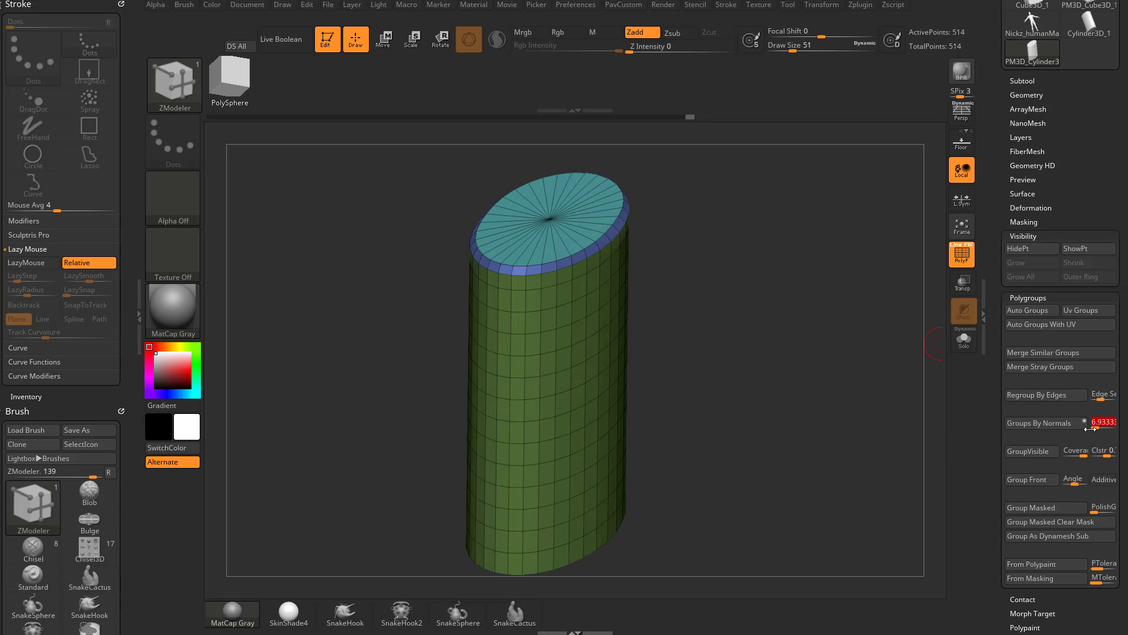
pyautogui.click(1067, 427)
pyautogui.moveTo(910, 431); pyautogui.dragTo(1039, 433)
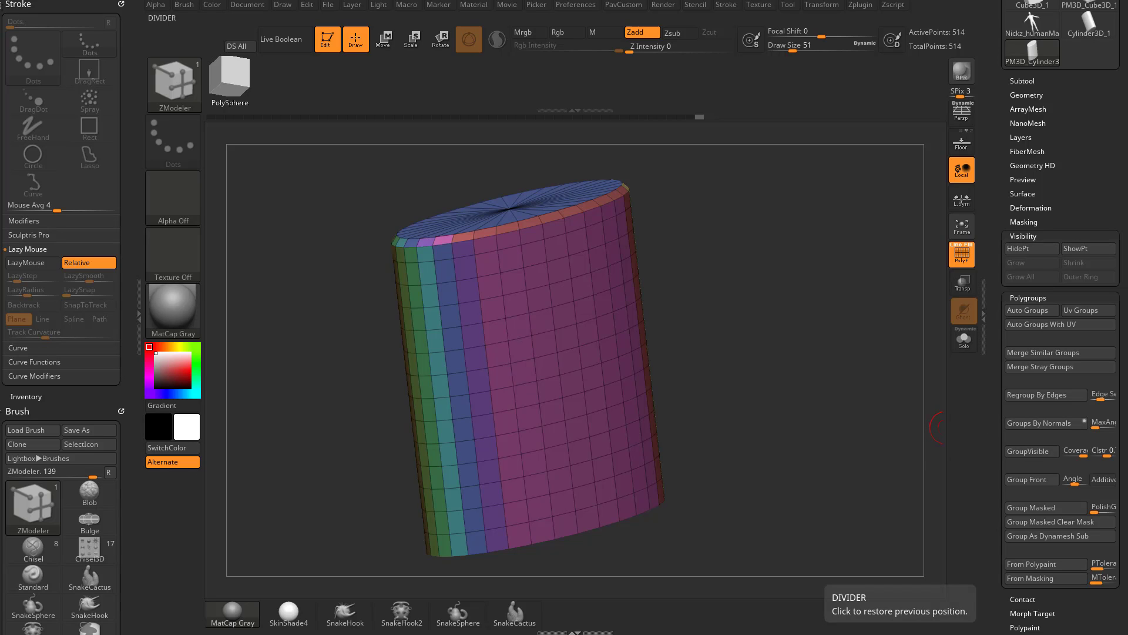
# - Find the New Group By Normals Algorithm video in the browser's ZBrush 2018 What's New playlist, and return to the cylinder in ZBrush
pyautogui.moveTo(1127, 134); pyautogui.dragTo(793, 98)
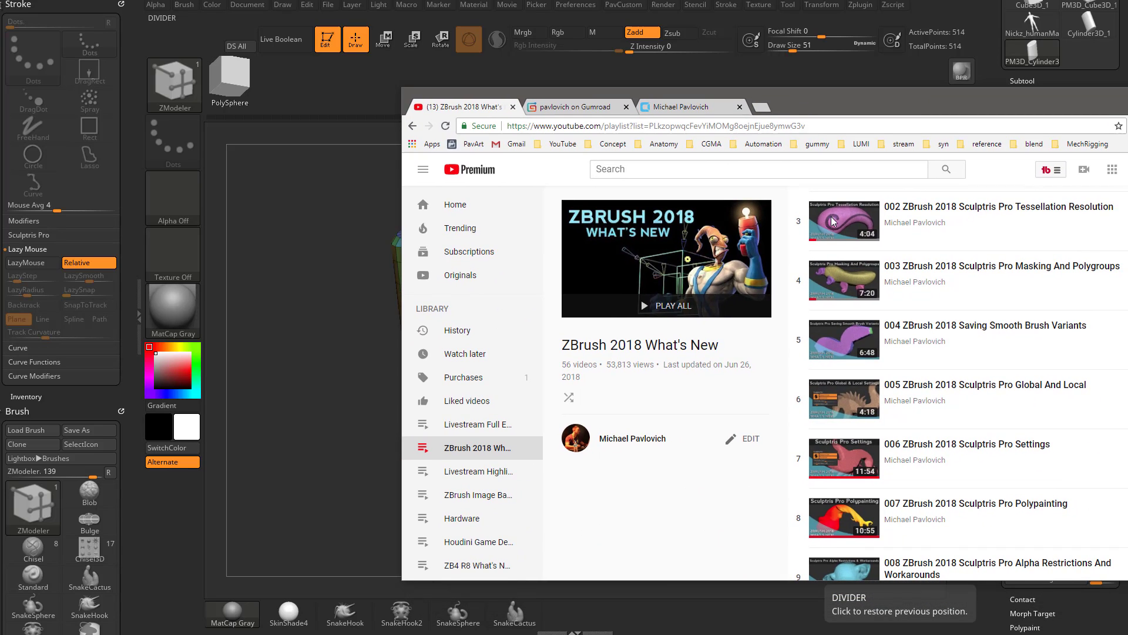
pyautogui.scroll(-20, 917, 365)
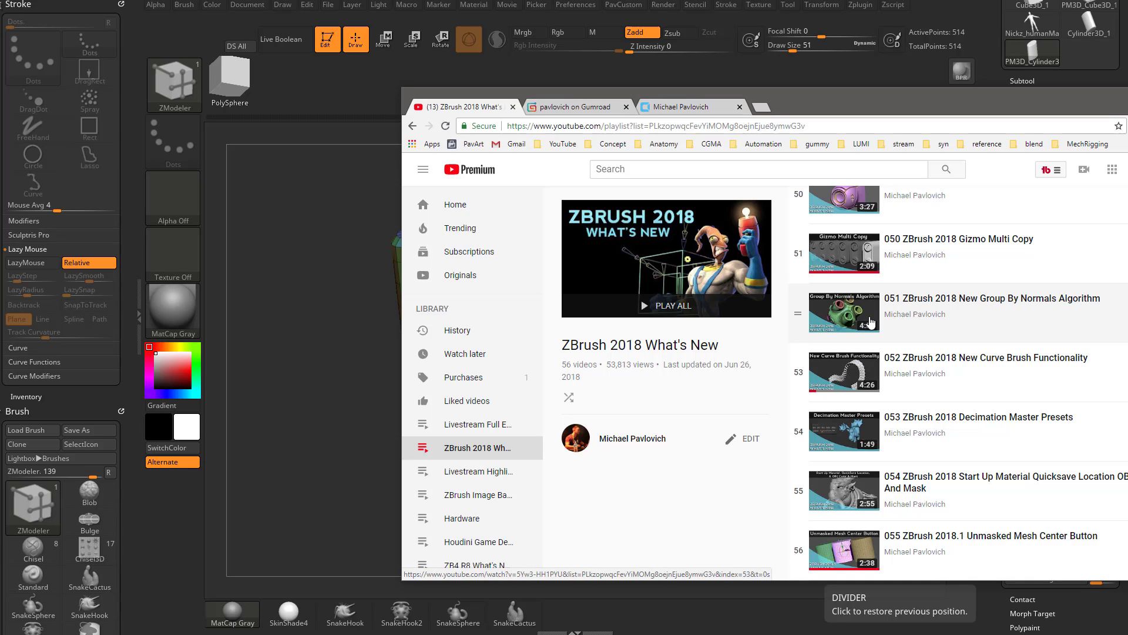
pyautogui.moveTo(894, 113); pyautogui.dragTo(946, 316)
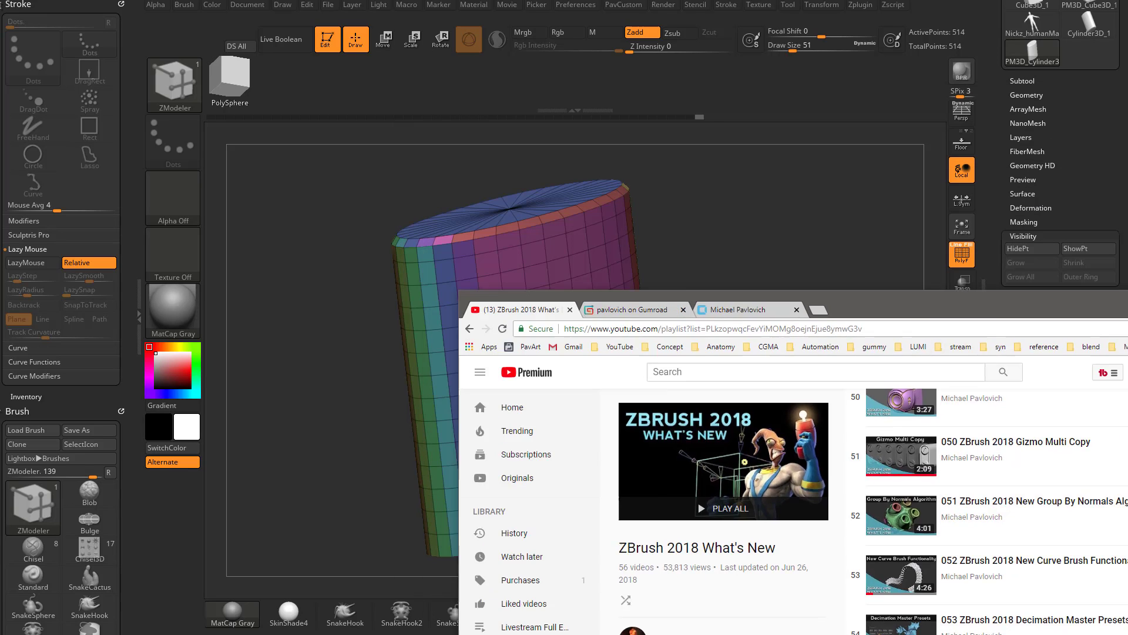
pyautogui.click(667, 207)
pyautogui.moveTo(759, 236); pyautogui.dragTo(818, 273)
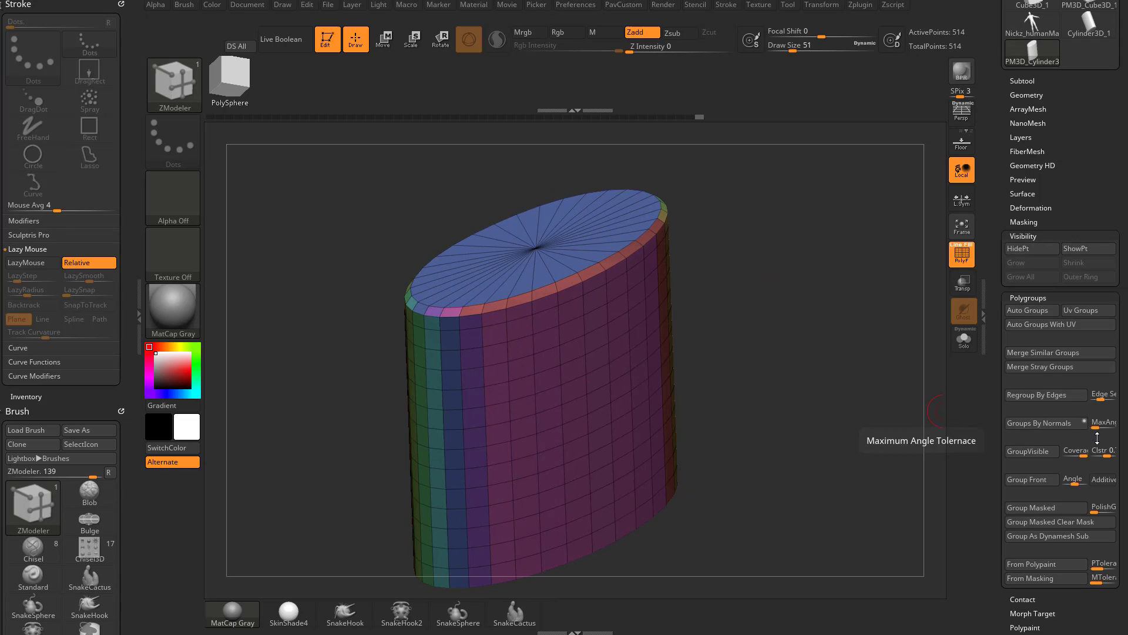
# - Regroup the cylinder by normals at maximum angle tolerances of about 39.57 and then about 33.63
pyautogui.moveTo(1097, 427); pyautogui.dragTo(1102, 428)
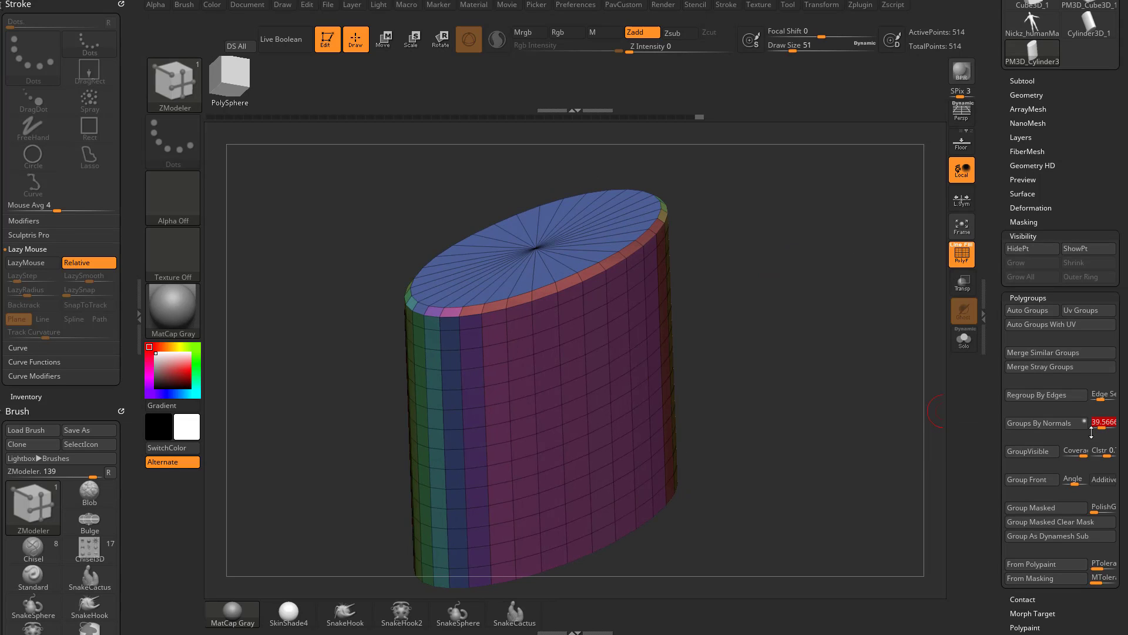
pyautogui.click(1053, 425)
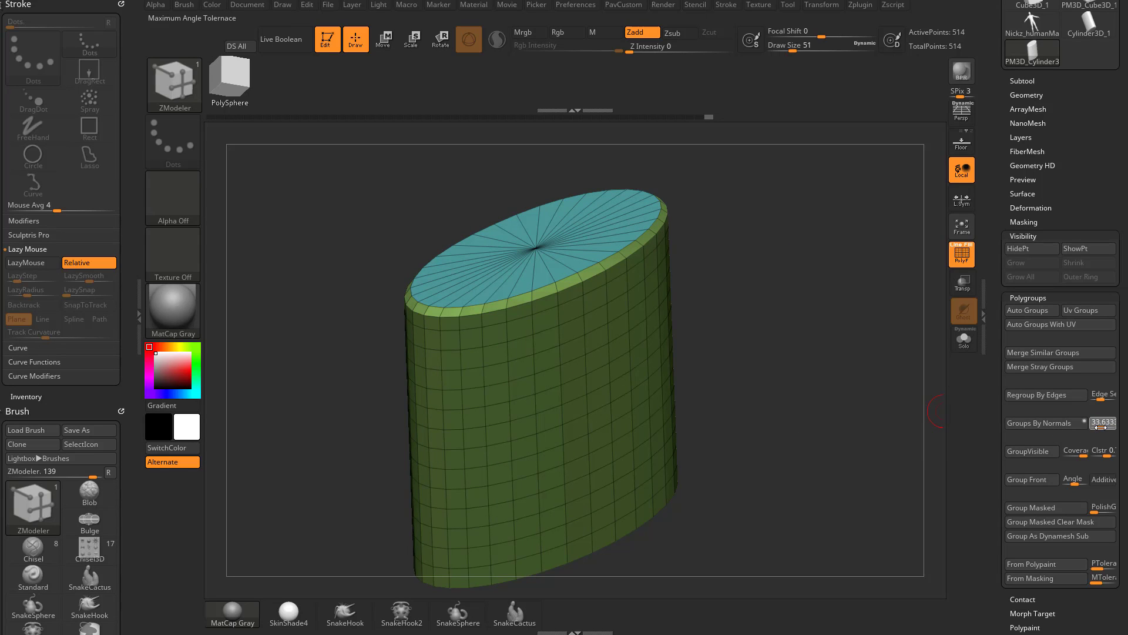
pyautogui.click(1073, 427)
# - Isolate the cylinder's side polygroup and make the whole cylinder visible again
pyautogui.moveTo(777, 371); pyautogui.dragTo(710, 306)
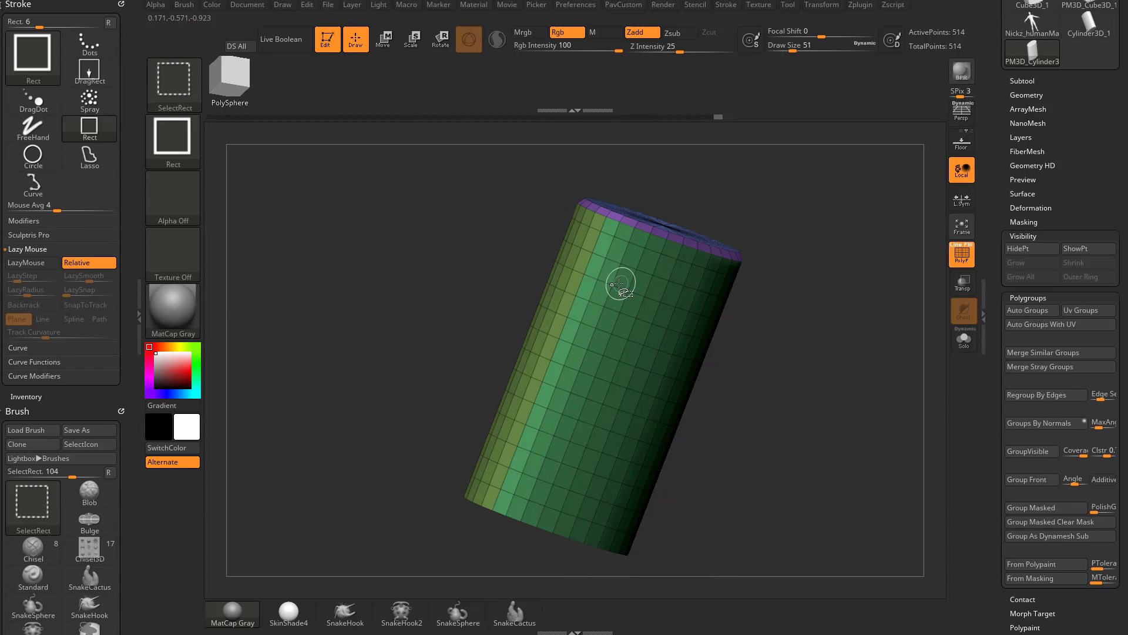
pyautogui.keyDown('ctrl'); pyautogui.keyDown('shift'); pyautogui.click(620, 276); pyautogui.keyUp('shift'); pyautogui.keyUp('ctrl')
pyautogui.keyDown('ctrl'); pyautogui.keyDown('shift'); pyautogui.click(788, 264); pyautogui.keyUp('shift'); pyautogui.keyUp('ctrl')
# - Readjust the maximum angle tolerance and regroup the cylinder by normals into separate cap, rim and side polygroups
pyautogui.click(1100, 426)
pyautogui.click(1052, 423)
# - Isolate the cylinder's top cap and restore full visibility, and repeat by hiding the cap and showing everything
pyautogui.moveTo(847, 397); pyautogui.dragTo(794, 368)
pyautogui.keyDown('ctrl'); pyautogui.keyDown('shift'); pyautogui.click(708, 170); pyautogui.keyUp('shift'); pyautogui.keyUp('ctrl')
pyautogui.keyDown('ctrl'); pyautogui.keyDown('shift'); pyautogui.click(787, 353); pyautogui.keyUp('shift'); pyautogui.keyUp('ctrl')
pyautogui.keyDown('ctrl'); pyautogui.keyDown('alt'); pyautogui.keyDown('shift'); pyautogui.click(699, 185); pyautogui.keyUp('shift'); pyautogui.keyUp('alt'); pyautogui.keyUp('ctrl')
pyautogui.keyDown('ctrl'); pyautogui.keyDown('shift'); pyautogui.click(847, 277); pyautogui.keyUp('shift'); pyautogui.keyUp('ctrl')
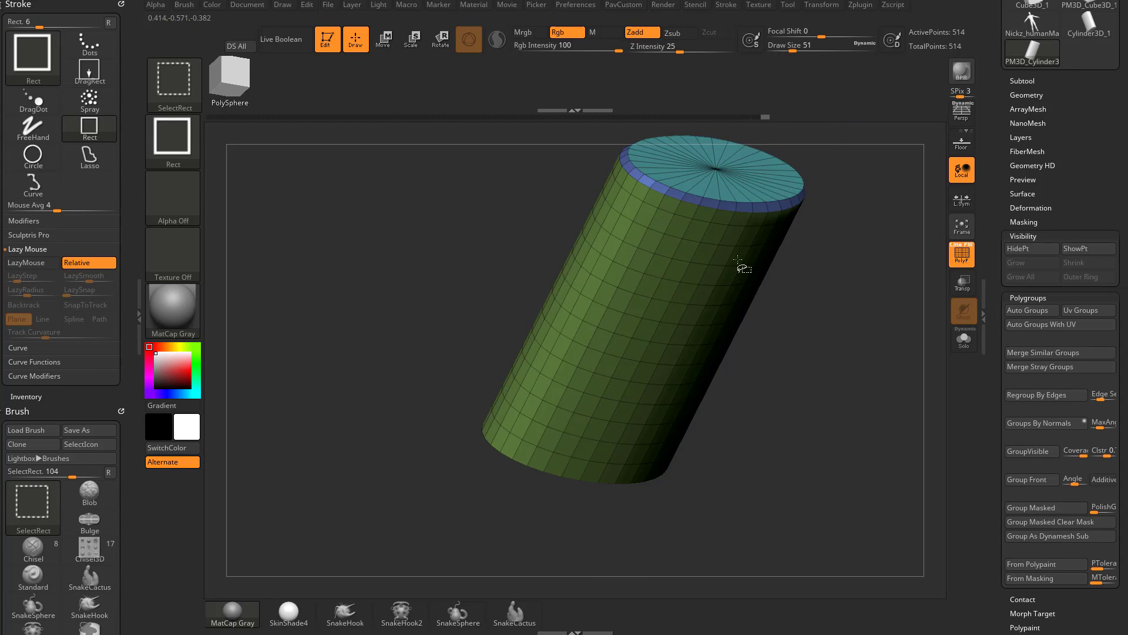
# - Switch the active tool from the cylinder to the sculpted goblin head, PM3D_Sphere3D_1
pyautogui.moveTo(864, 270)
pyautogui.mouseDown()
pyautogui.moveTo(821, 305)
pyautogui.moveTo(882, 259)
pyautogui.mouseUp()
pyautogui.moveTo(988, 213); pyautogui.dragTo(990, 281)
pyautogui.click(1089, 219)
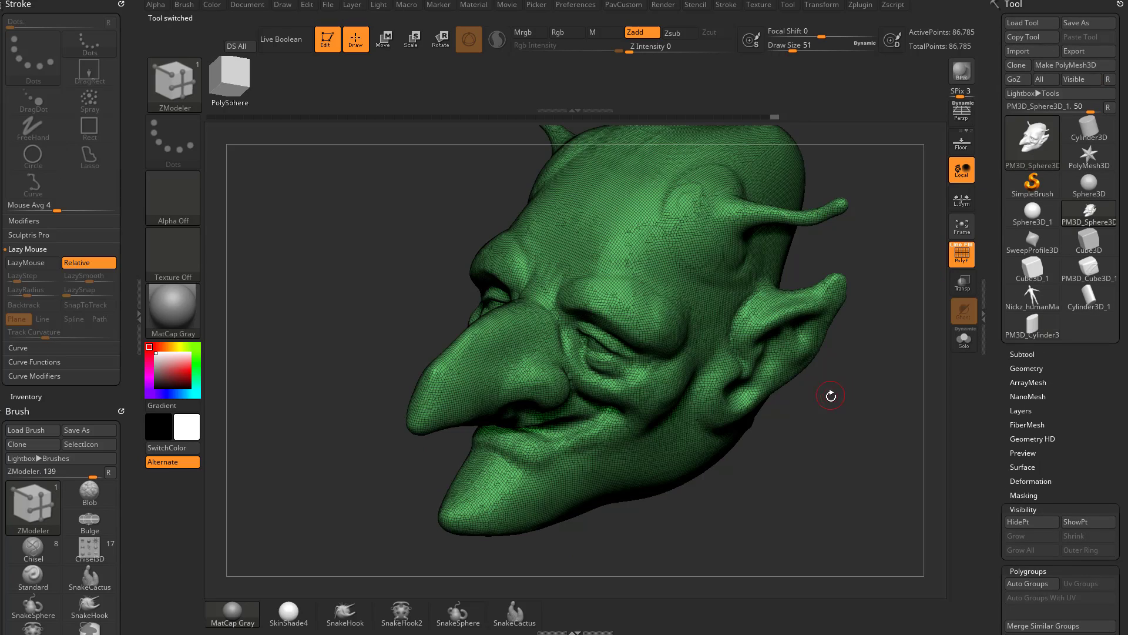
pyautogui.moveTo(831, 396); pyautogui.dragTo(887, 429)
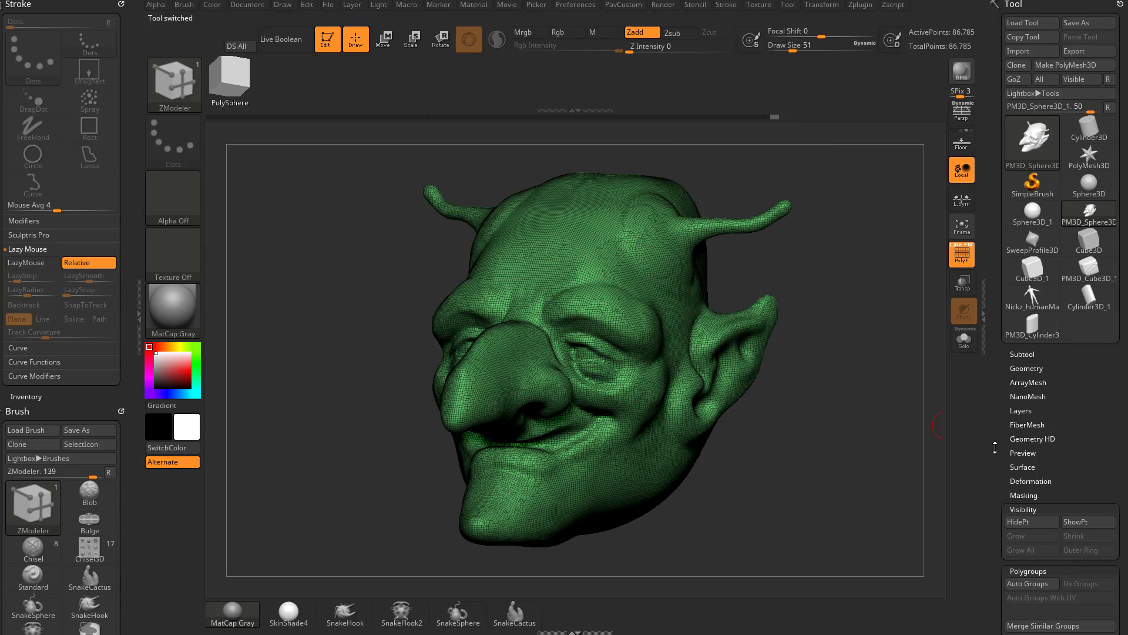
# - Assign a new polygroup to the entire visible goblin head with Group Visible
pyautogui.scroll(-10, 1024, 298)
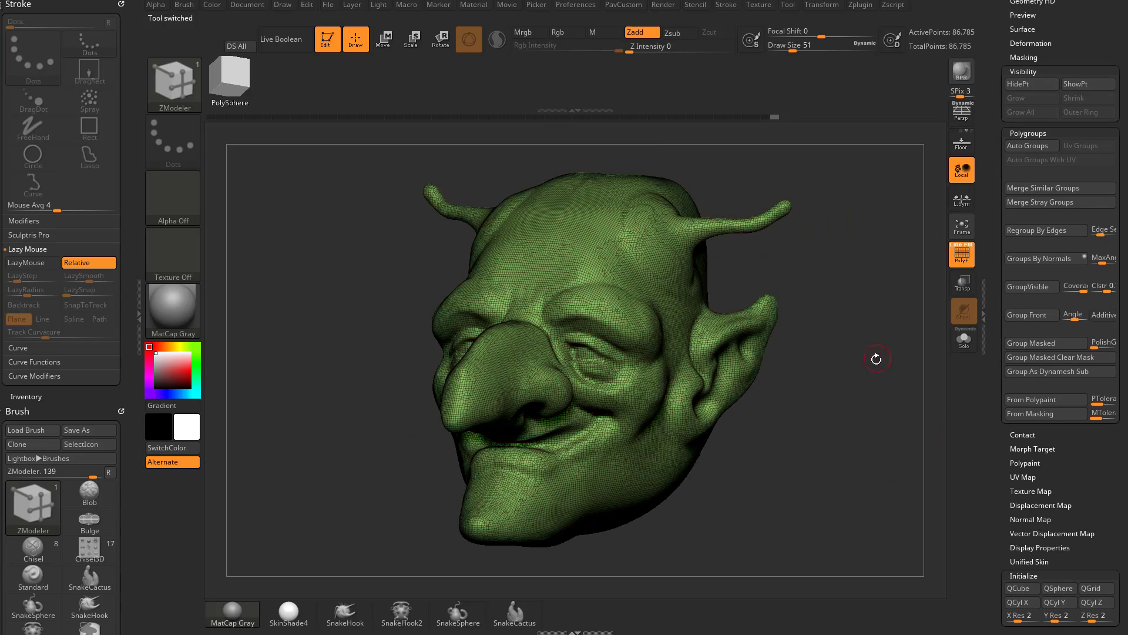
pyautogui.moveTo(875, 356); pyautogui.dragTo(821, 298)
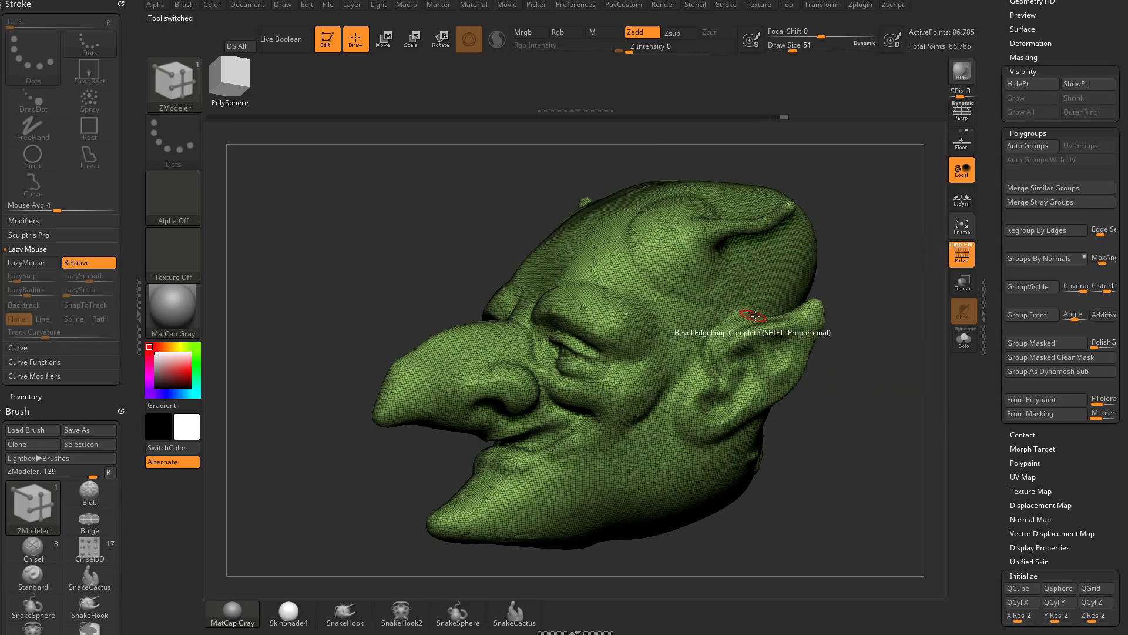
pyautogui.moveTo(846, 346); pyautogui.dragTo(908, 372)
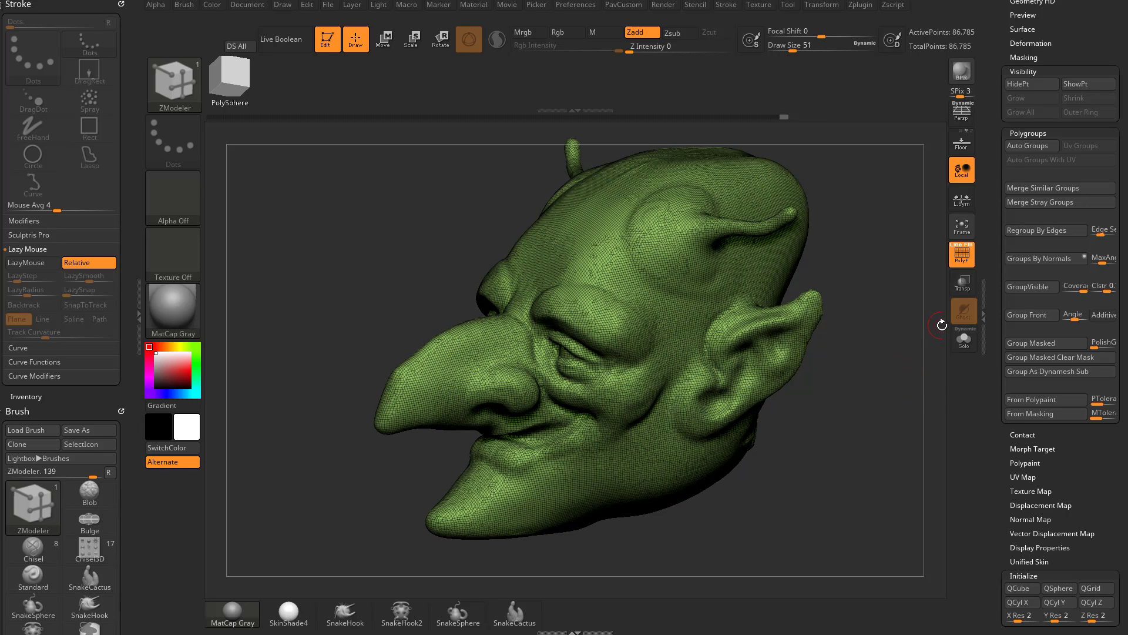
pyautogui.click(1025, 291)
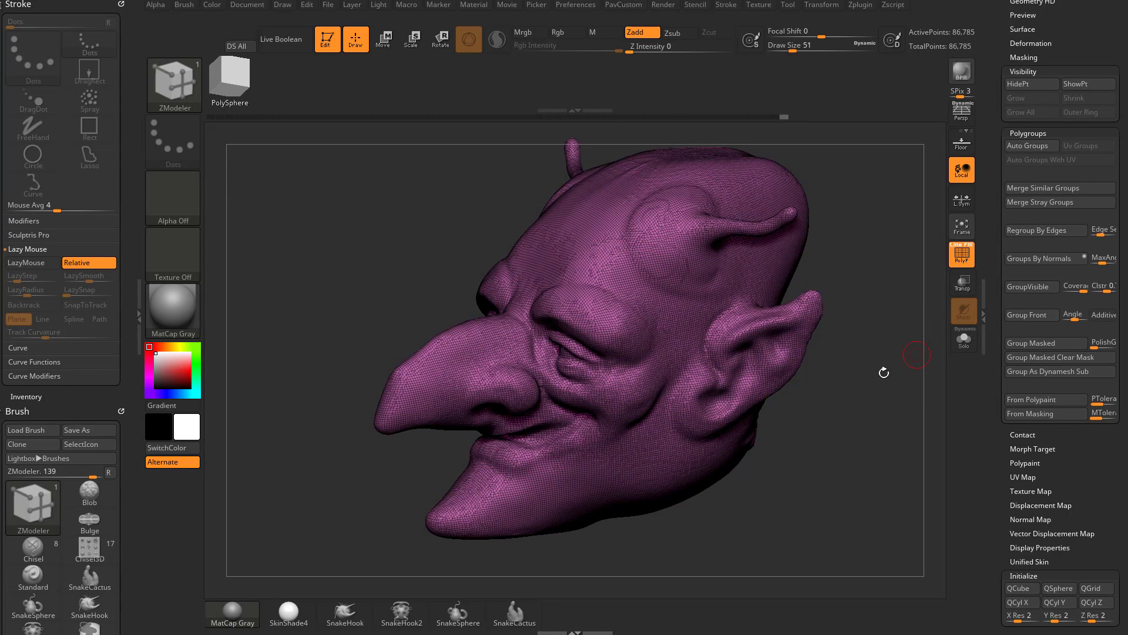
# - Isolate the back half of the head with a selection rectangle, give it its own polygroup and show the whole head again
pyautogui.moveTo(883, 373)
pyautogui.mouseDown()
pyautogui.moveTo(874, 400)
pyautogui.moveTo(826, 391)
pyautogui.mouseUp()
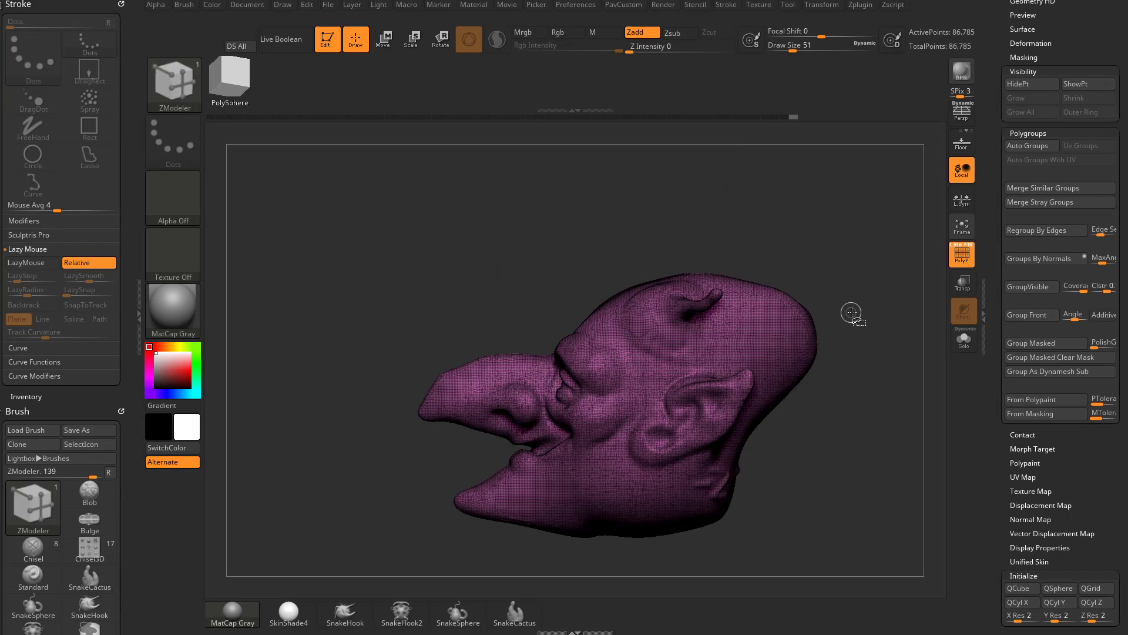
pyautogui.moveTo(882, 222)
pyautogui.keyDown('ctrl'); pyautogui.keyDown('shift'); pyautogui.mouseDown()
pyautogui.moveTo(825, 365)
pyautogui.moveTo(668, 545)
pyautogui.mouseUp(); pyautogui.keyUp('shift'); pyautogui.keyUp('ctrl')
pyautogui.moveTo(900, 447); pyautogui.dragTo(876, 432)
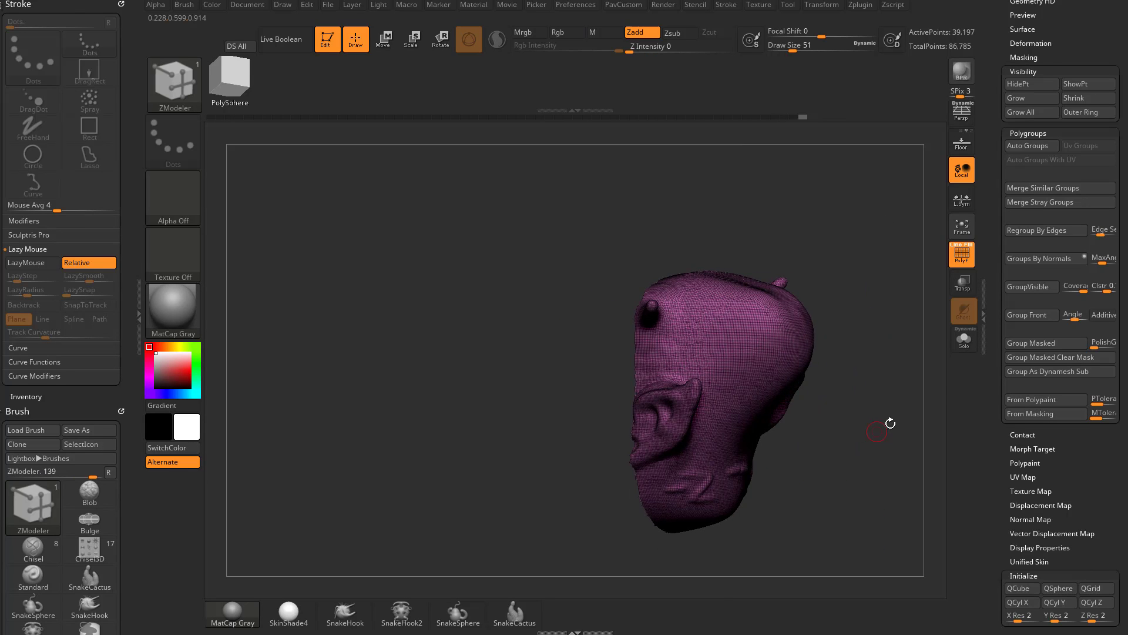
pyautogui.keyDown('ctrl'); pyautogui.keyDown('shift'); pyautogui.click(878, 341); pyautogui.keyUp('shift'); pyautogui.keyUp('ctrl')
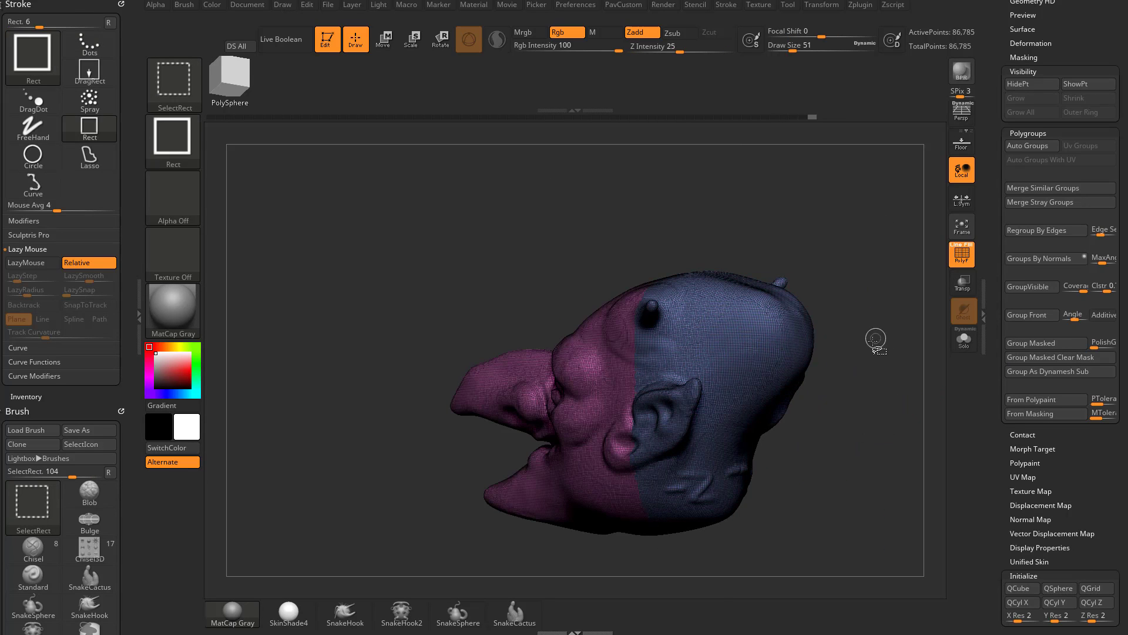
pyautogui.moveTo(856, 386); pyautogui.dragTo(775, 373)
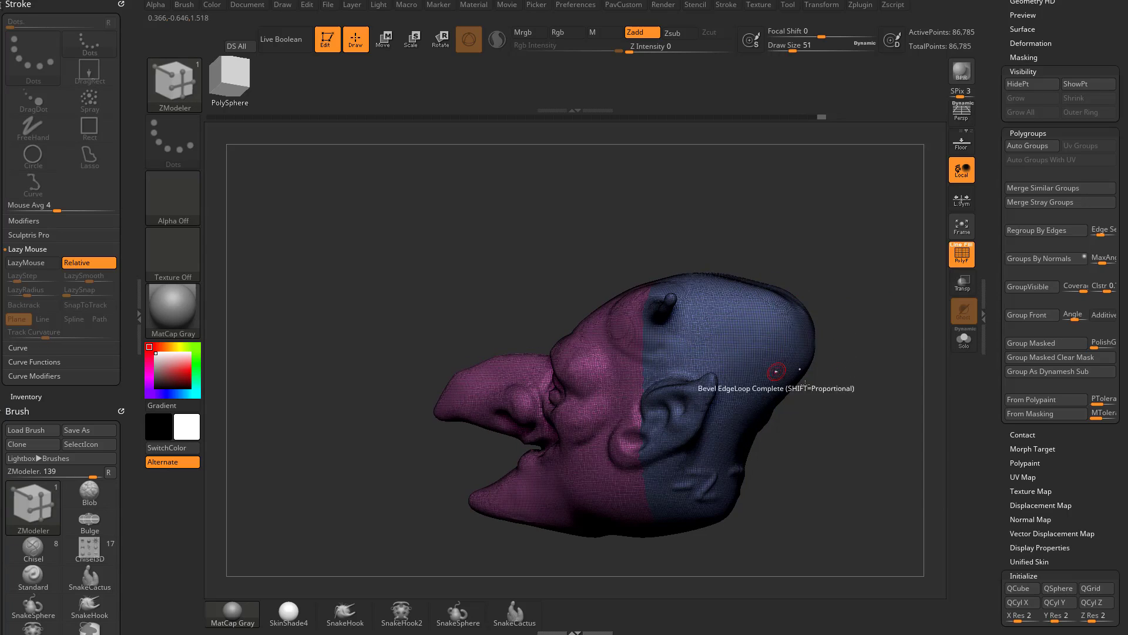
pyautogui.moveTo(876, 404); pyautogui.dragTo(838, 298)
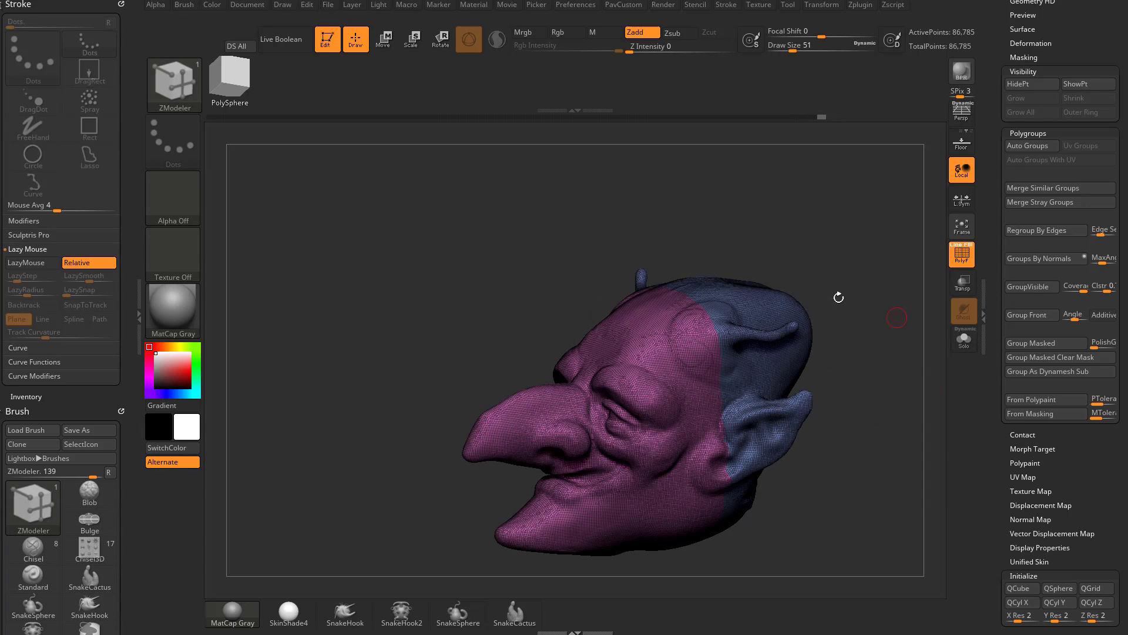
# - Regroup the whole visible head as a single polygroup and set the draw size to 94
pyautogui.moveTo(897, 396); pyautogui.dragTo(939, 385)
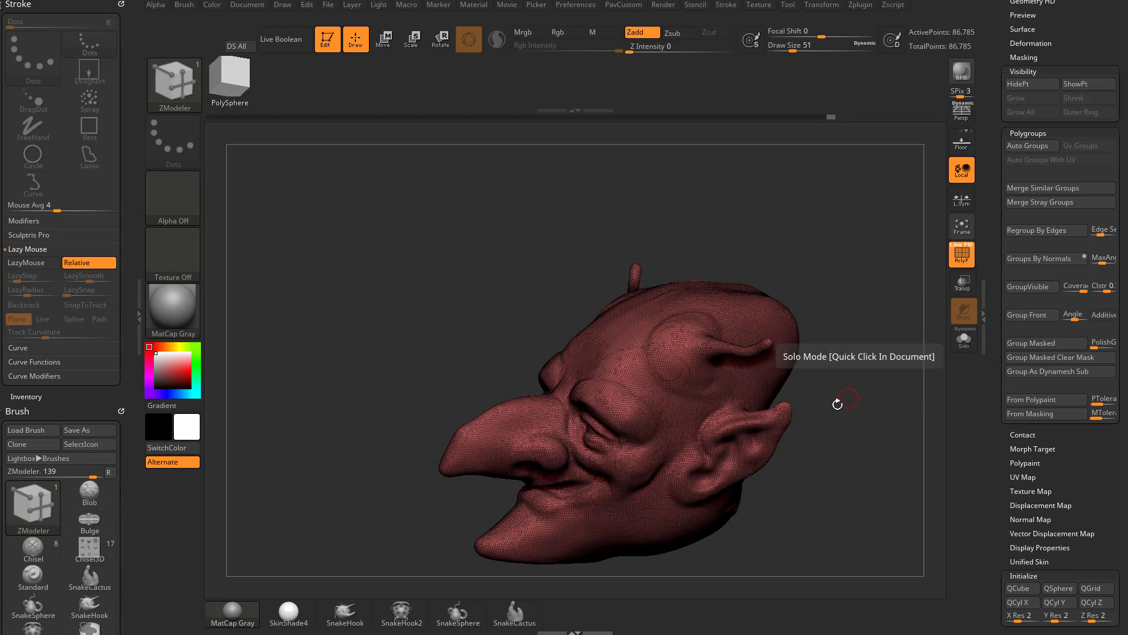
pyautogui.press('s')
pyautogui.moveTo(839, 403); pyautogui.dragTo(850, 400)
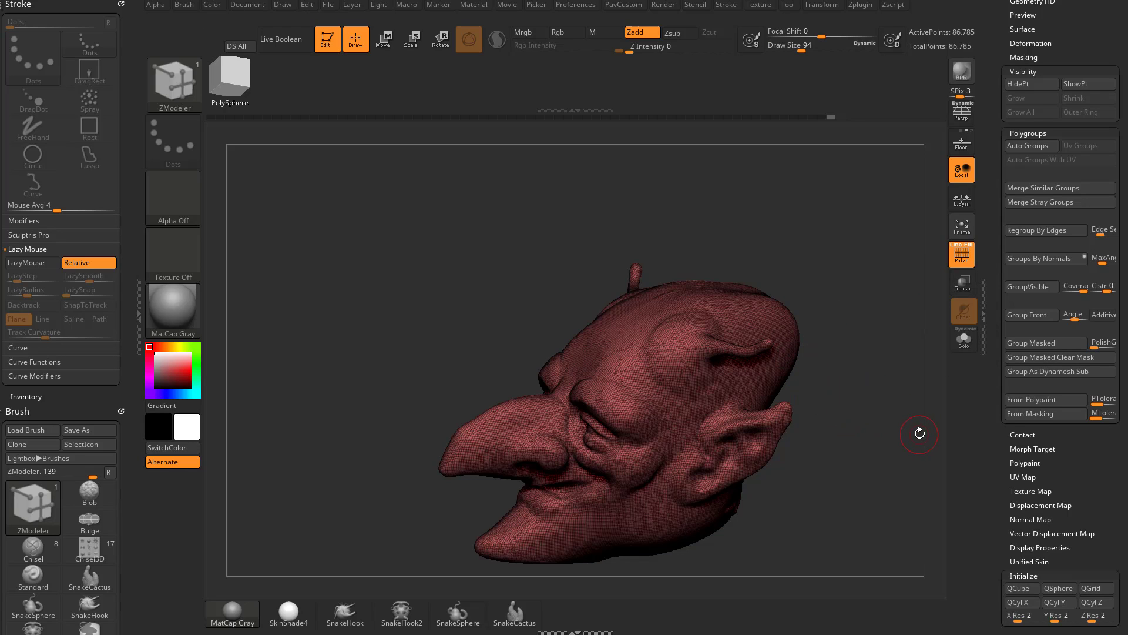
pyautogui.press('ctrl')
pyautogui.press('ctrl')
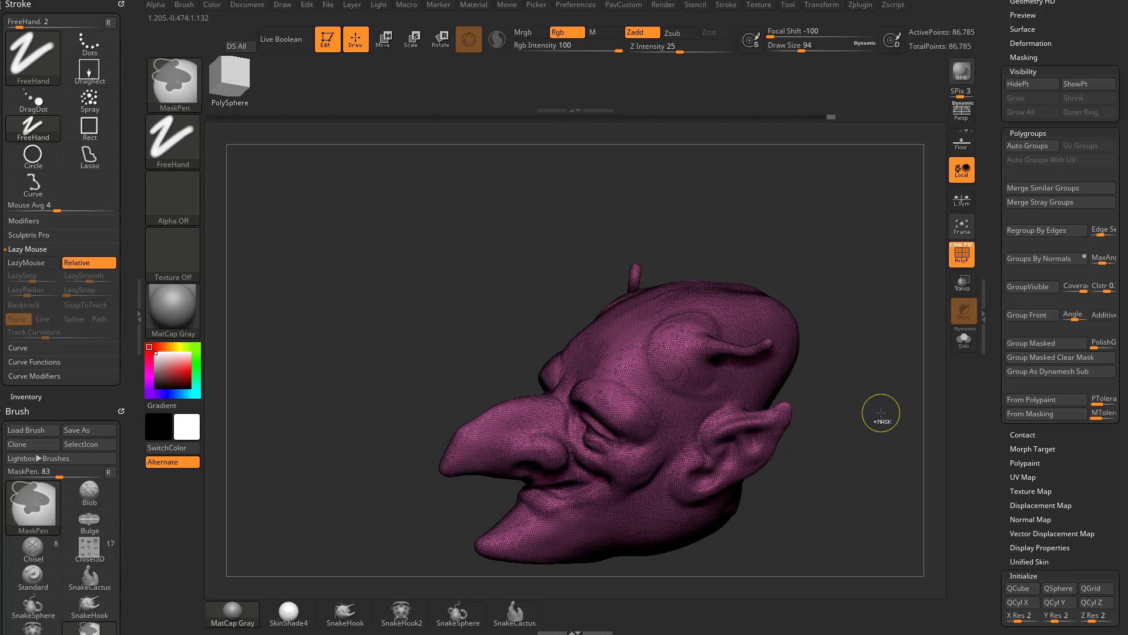
pyautogui.hotkey('ctrl', 'w')
pyautogui.hotkey('ctrl', 'w')
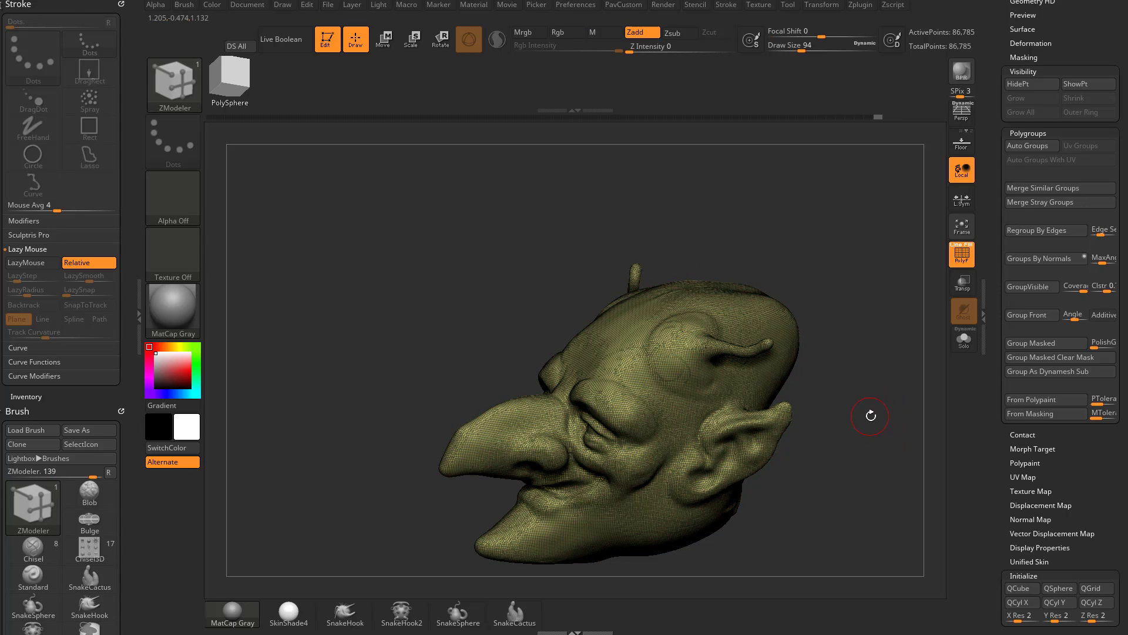
# - Mask a round patch on the head's temple below the horn and turn it into a separate polygroup
pyautogui.keyDown('alt'); pyautogui.moveTo(882, 329); pyautogui.dragTo(829, 320); pyautogui.keyUp('alt')
pyautogui.moveTo(637, 350)
pyautogui.keyDown('ctrl'); pyautogui.mouseDown()
pyautogui.moveTo(632, 358)
pyautogui.moveTo(664, 386)
pyautogui.mouseUp(); pyautogui.keyUp('ctrl')
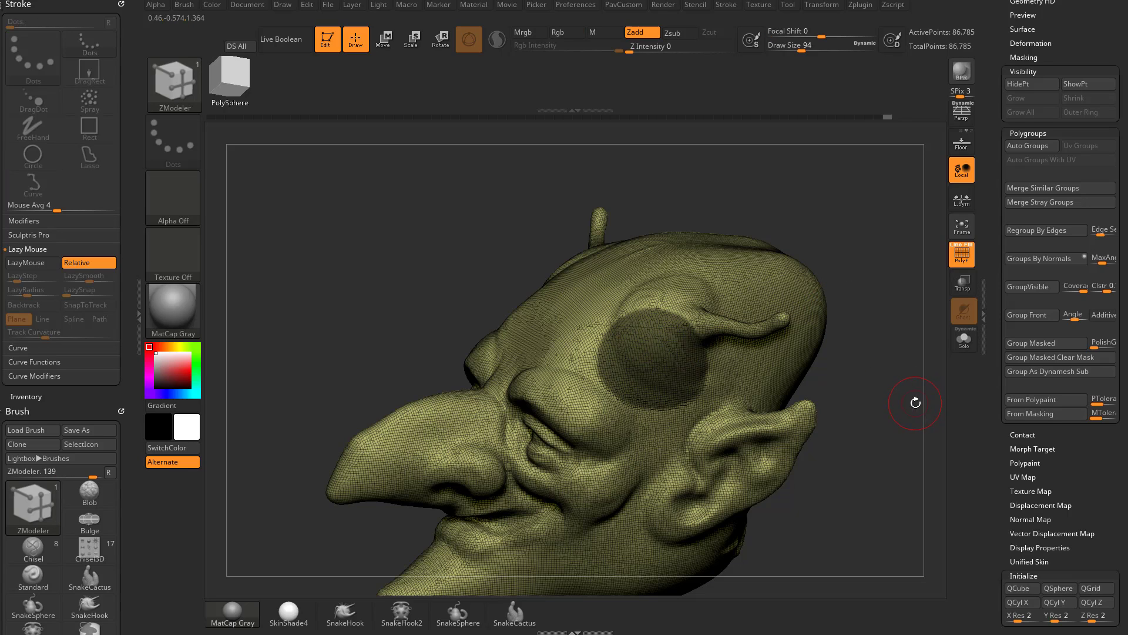
pyautogui.press('ctrl')
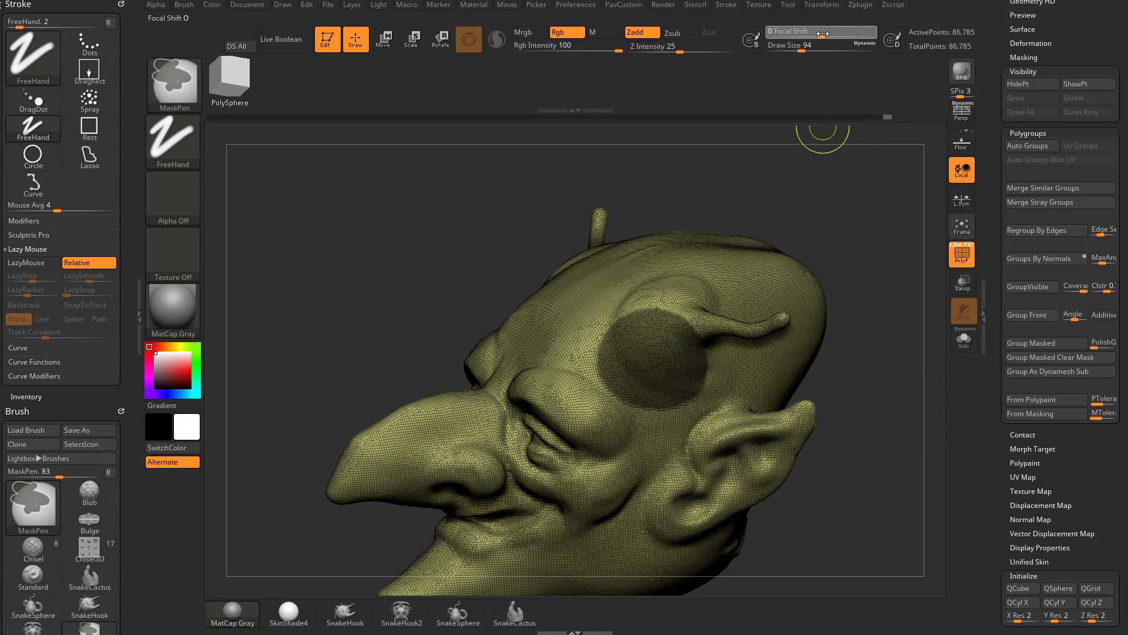
pyautogui.keyDown('ctrl'); pyautogui.click(823, 33); pyautogui.keyUp('ctrl')
pyautogui.moveTo(667, 348)
pyautogui.keyDown('ctrl'); pyautogui.mouseDown()
pyautogui.moveTo(689, 370)
pyautogui.moveTo(773, 355)
pyautogui.mouseUp(); pyautogui.keyUp('ctrl')
pyautogui.press('ctrl')
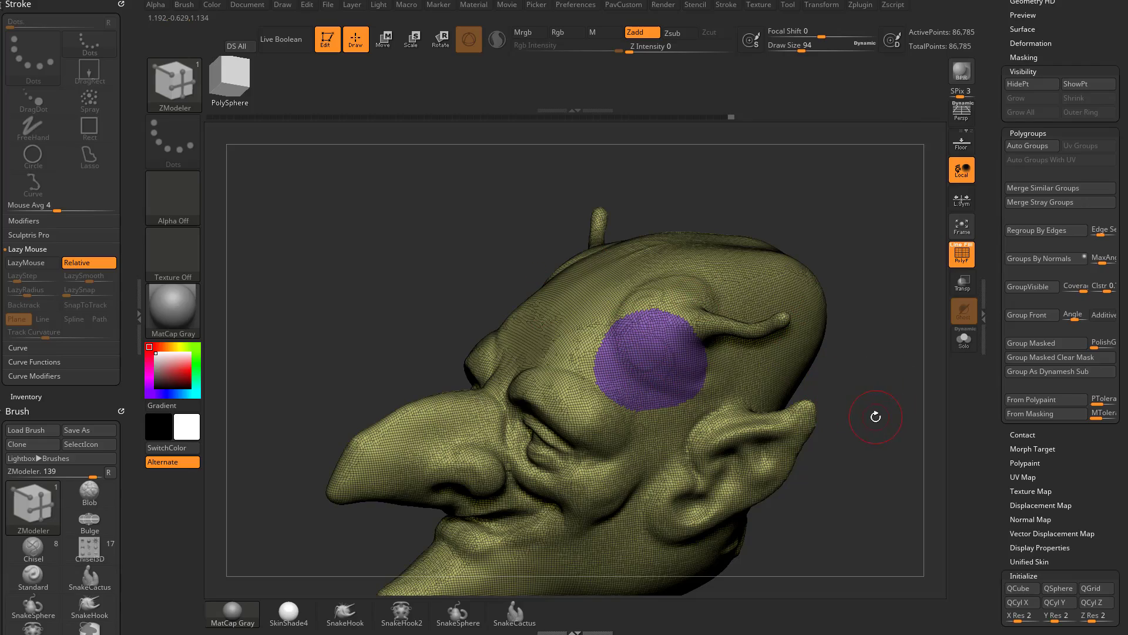
# - Return the whole head to a single polygroup and set the draw size to 83
pyautogui.moveTo(841, 392)
pyautogui.mouseDown()
pyautogui.moveTo(897, 391)
pyautogui.moveTo(710, 374)
pyautogui.moveTo(903, 399)
pyautogui.moveTo(904, 360)
pyautogui.moveTo(914, 434)
pyautogui.moveTo(899, 435)
pyautogui.mouseUp()
pyautogui.press('ctrl')
pyautogui.press('s')
pyautogui.keyDown('alt'); pyautogui.moveTo(857, 454); pyautogui.dragTo(856, 440); pyautogui.keyUp('alt')
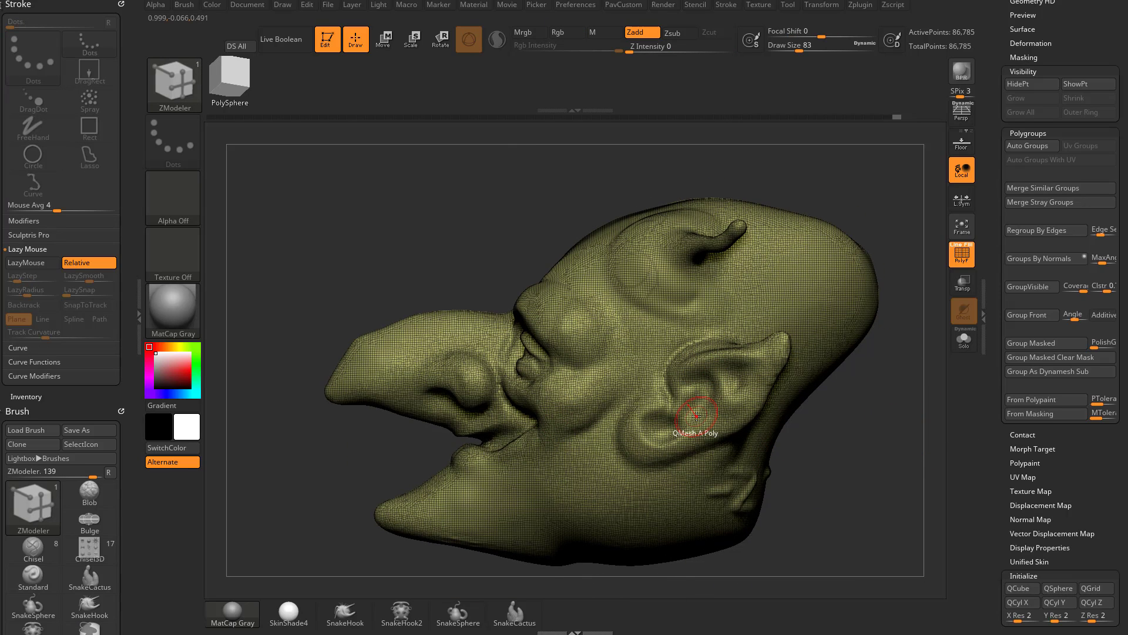
# - Switch to the browser and open the Pavwork 30 Polygroup Head ZRemesh and Cleanup video from the Livestream Highlights playlist
pyautogui.hotkey('alt', 'Tab')
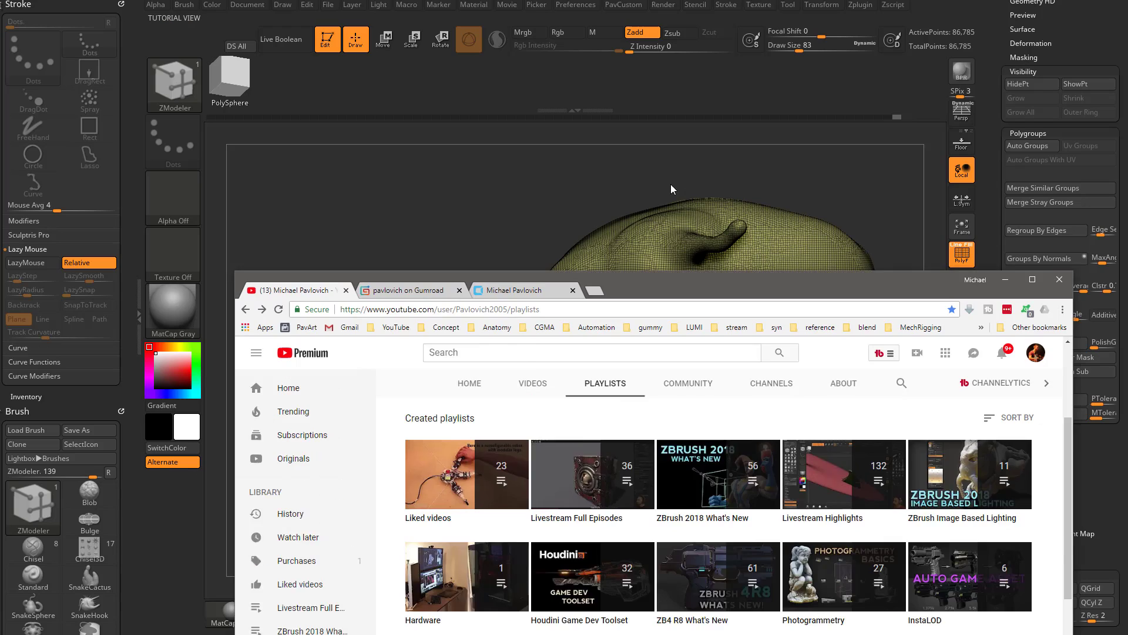
pyautogui.click(748, 304)
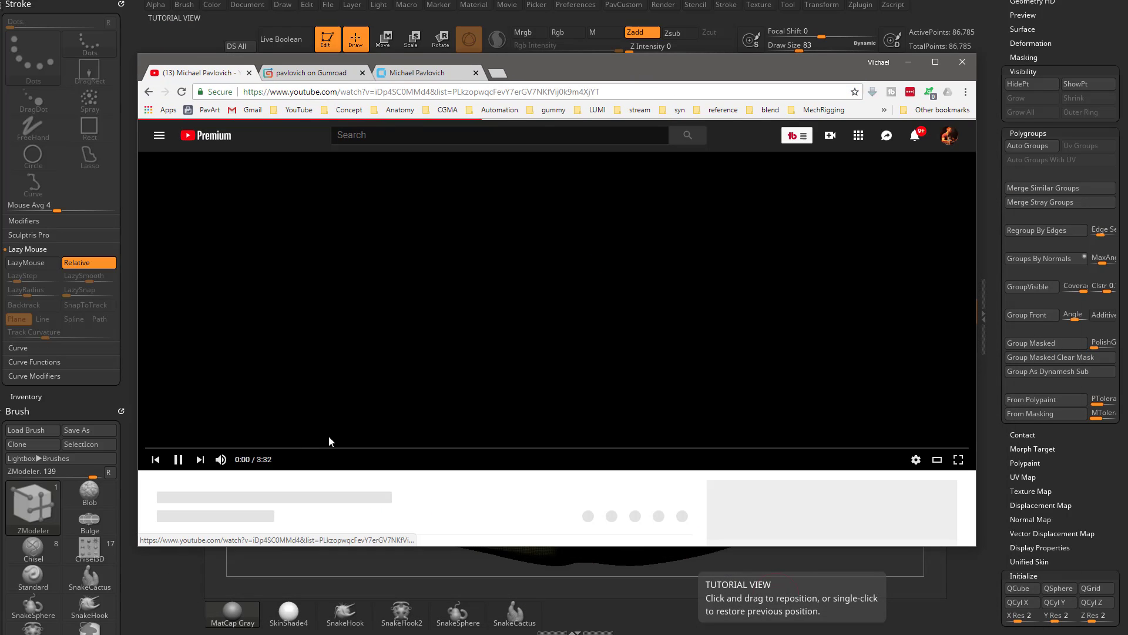
pyautogui.click(170, 449)
pyautogui.click(199, 449)
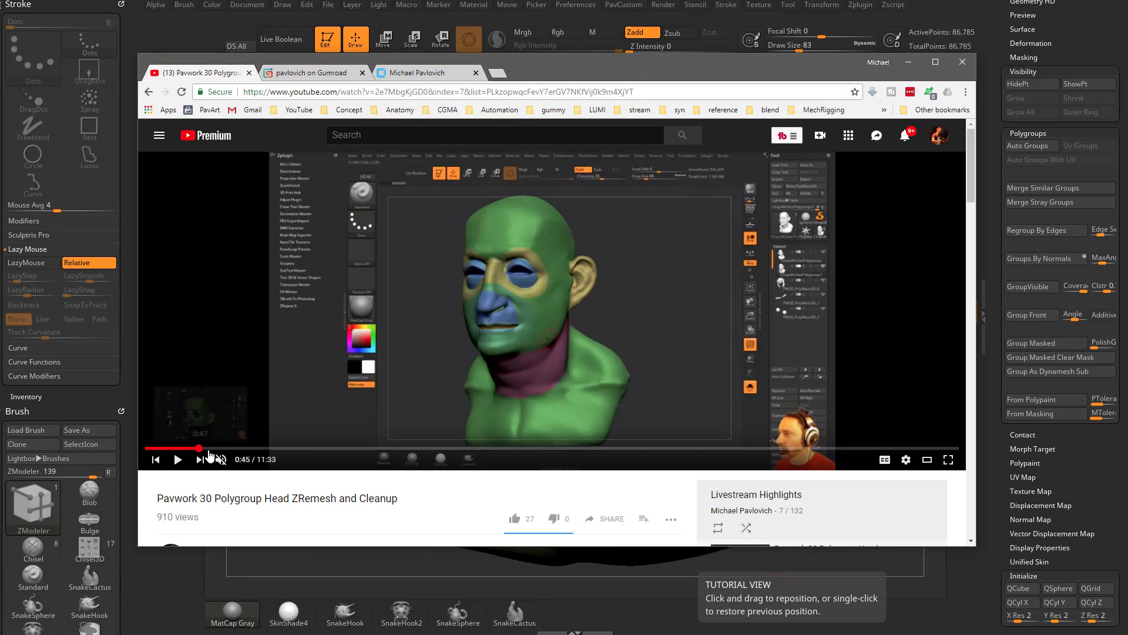
# - Skim the video's polygrouped head remeshing from the beginning to about 1:34, pause it and return to ZBrush
pyautogui.click(162, 449)
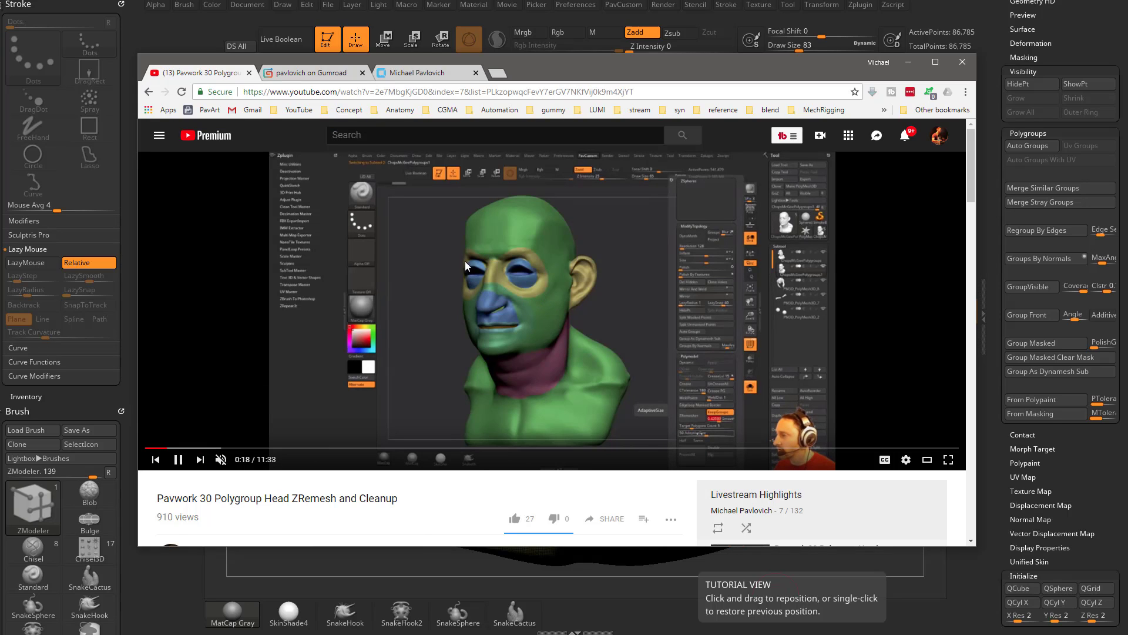
pyautogui.click(191, 448)
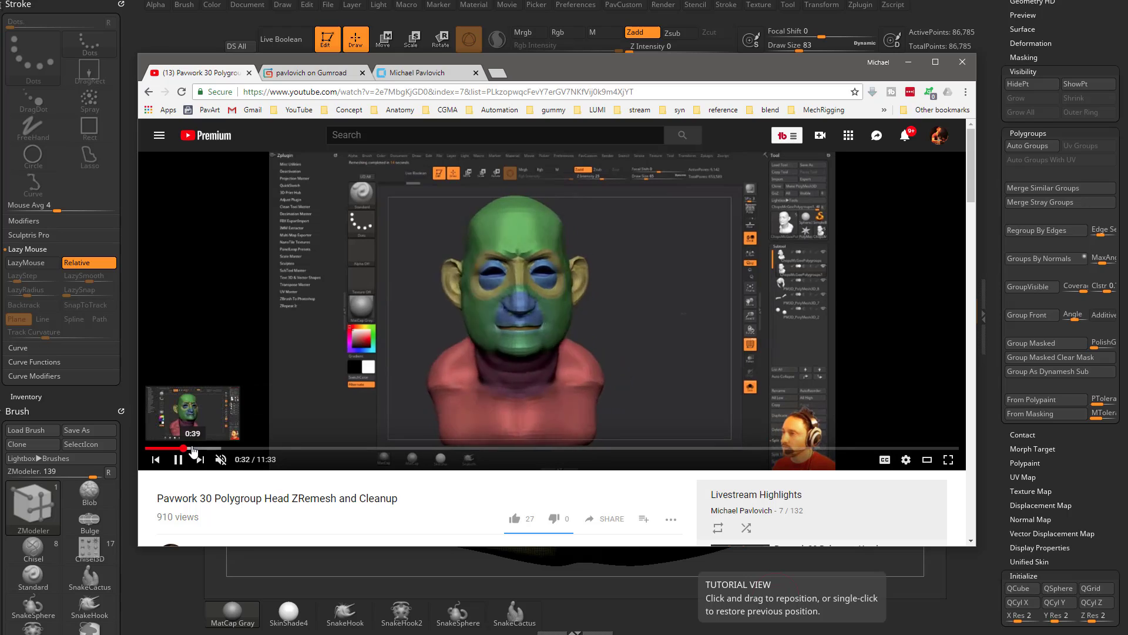
pyautogui.click(210, 448)
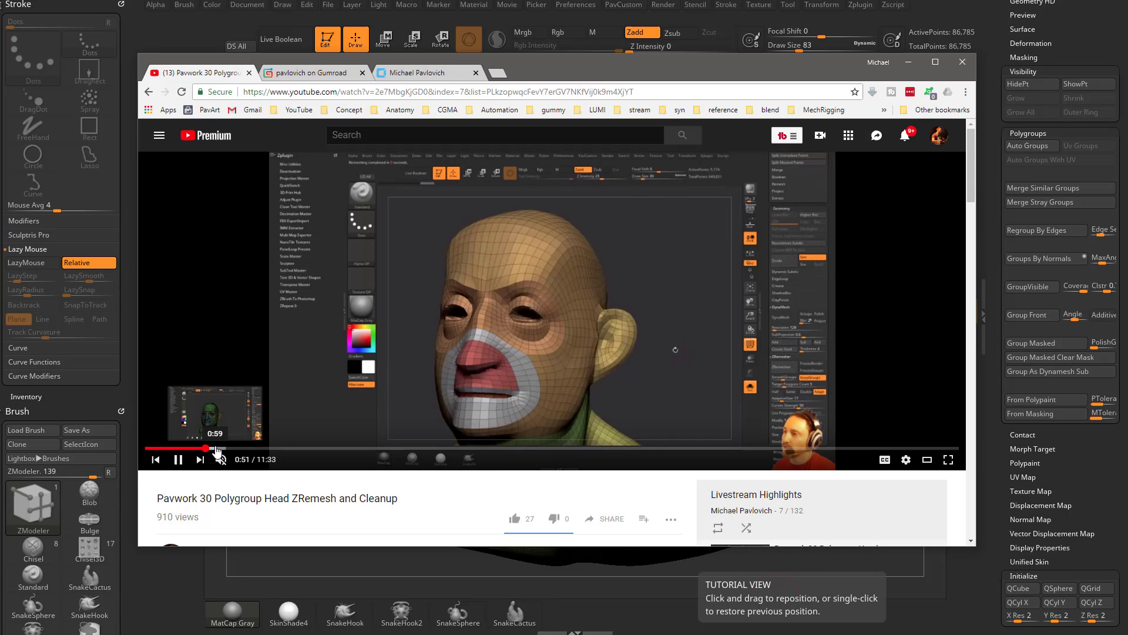
pyautogui.click(228, 449)
pyautogui.click(241, 449)
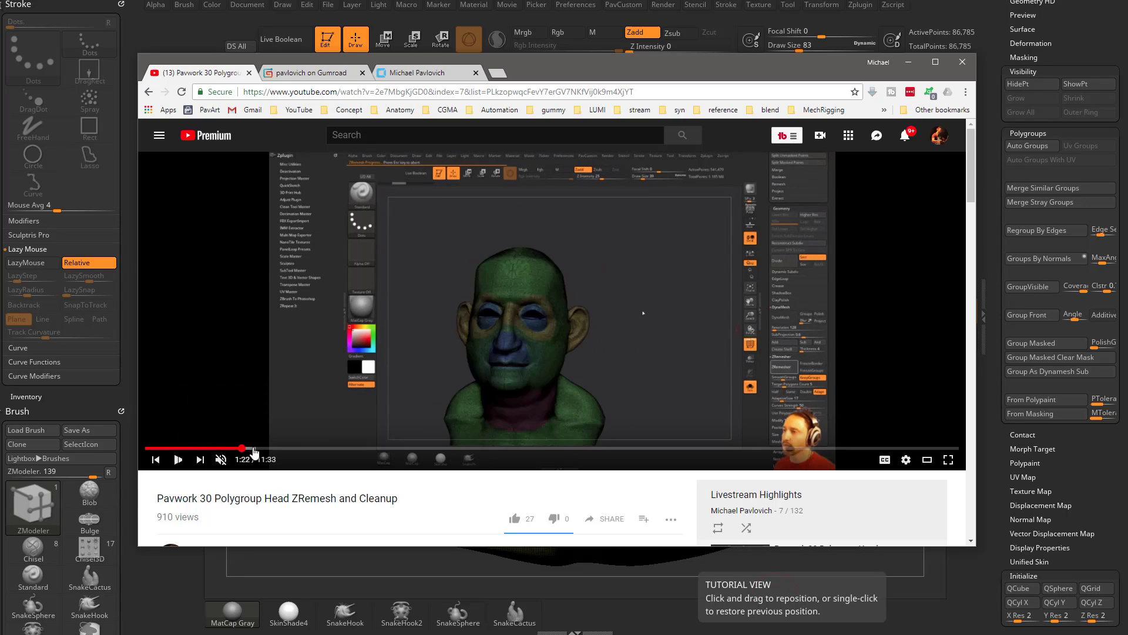
pyautogui.click(255, 449)
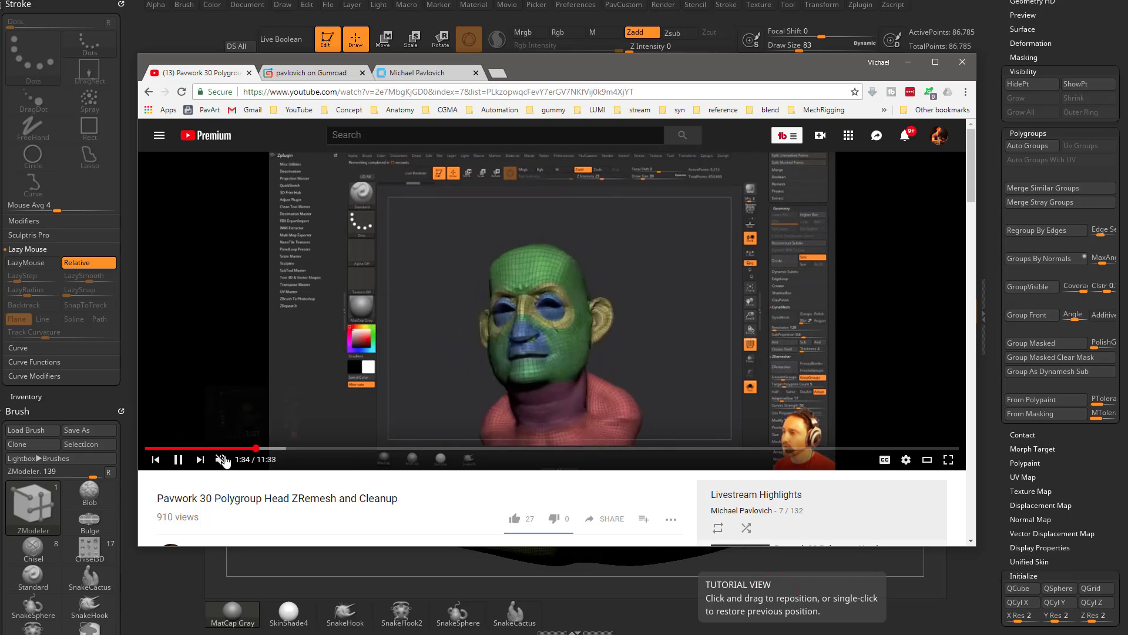
pyautogui.click(178, 460)
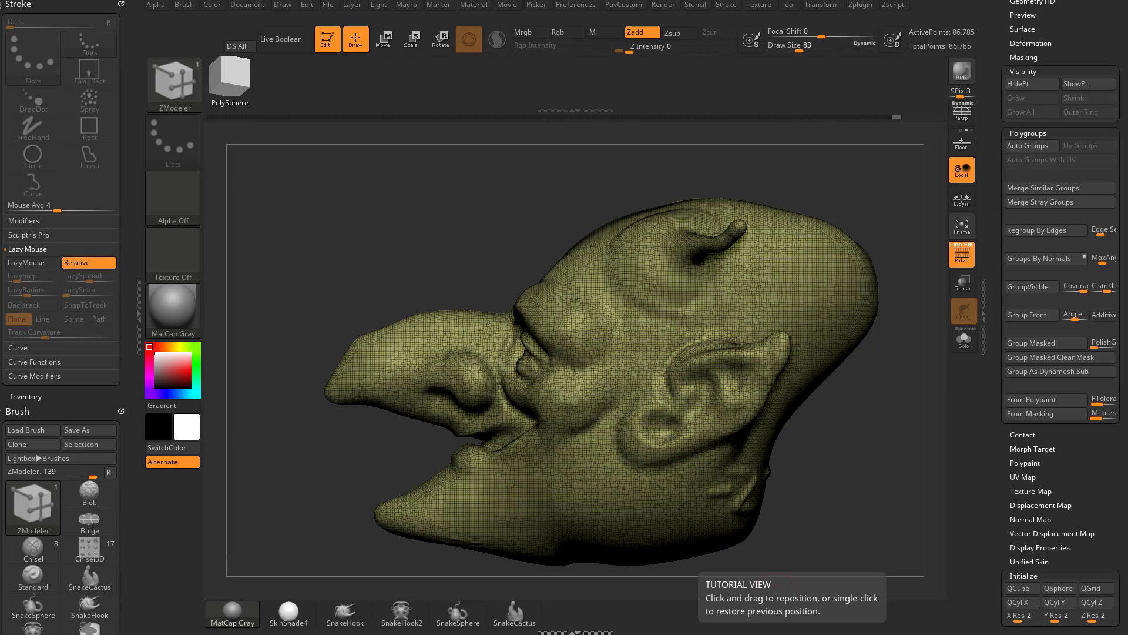
# - Change the masking brush to MaskLasso and mask the goblin head's nose
pyautogui.press('shift')
pyautogui.press('ctrl')
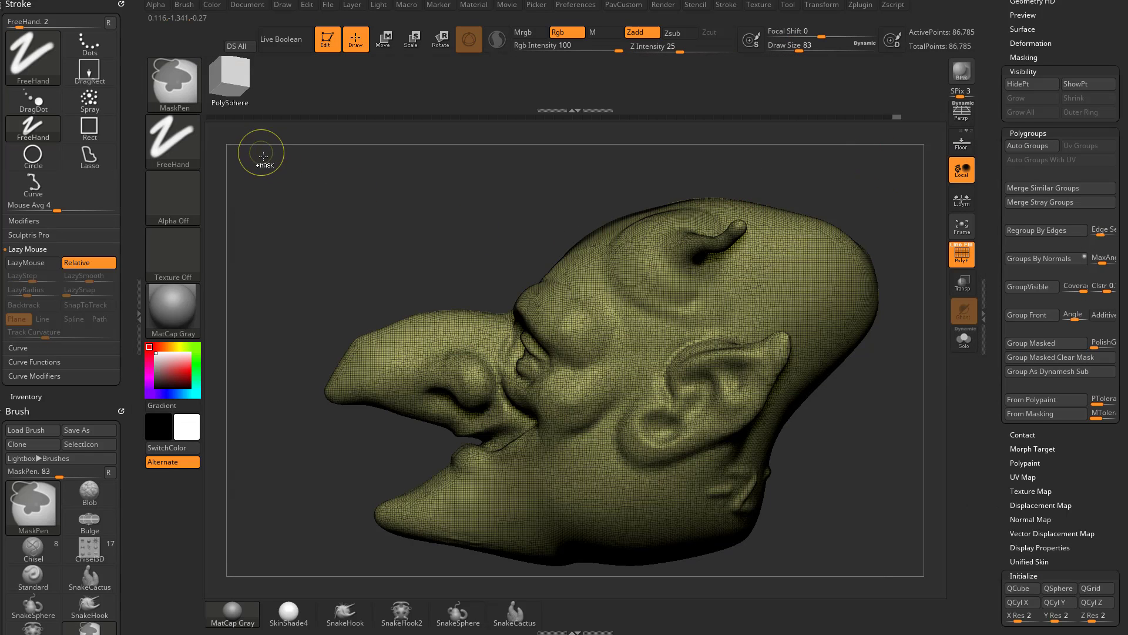
pyautogui.keyDown('ctrl'); pyautogui.click(172, 83); pyautogui.keyUp('ctrl')
pyautogui.click(355, 153)
pyautogui.moveTo(481, 286)
pyautogui.keyDown('ctrl'); pyautogui.mouseDown()
pyautogui.moveTo(312, 399)
pyautogui.moveTo(429, 441)
pyautogui.mouseUp(); pyautogui.keyUp('ctrl')
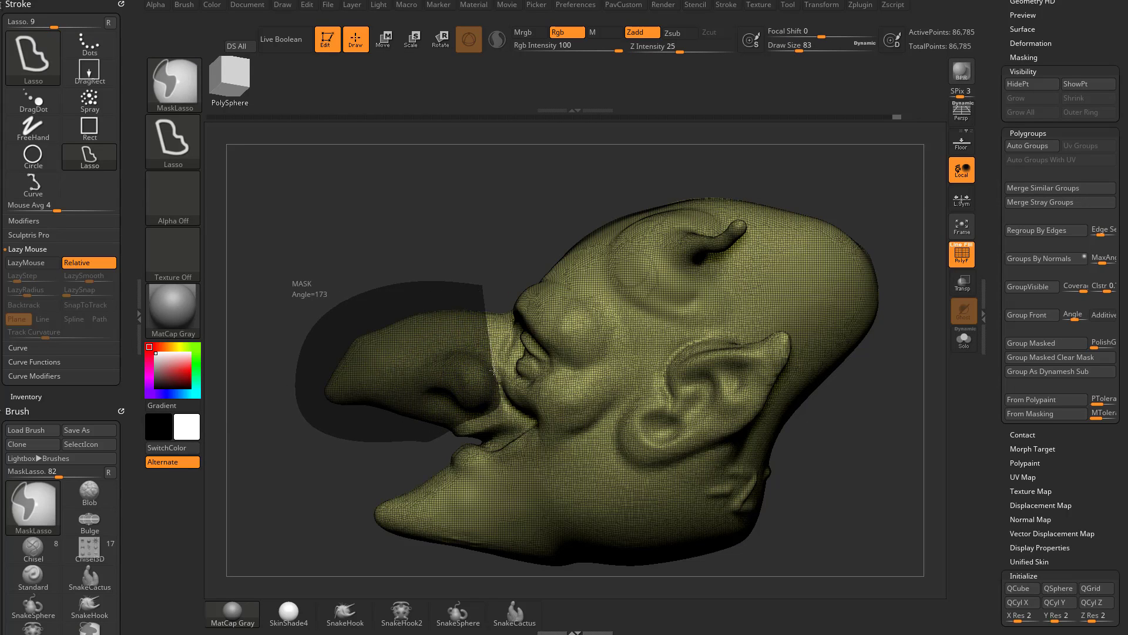
pyautogui.moveTo(776, 287); pyautogui.dragTo(801, 287)
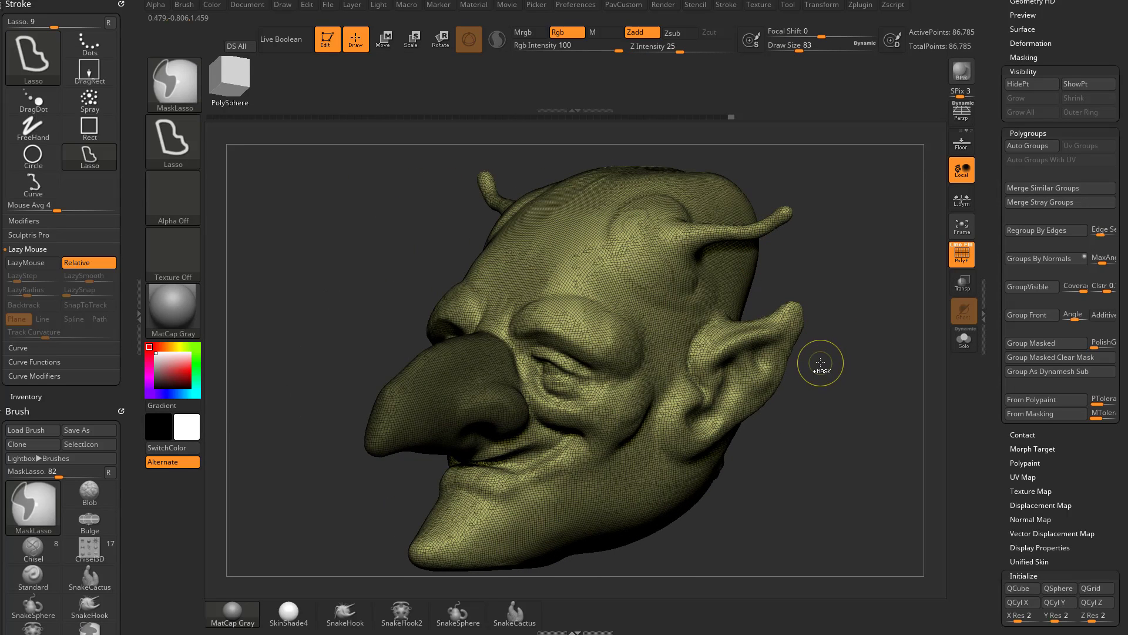
# - Turn the masked nose into its own polygroup
pyautogui.hotkey('ctrl', 'w')
pyautogui.moveTo(864, 417)
pyautogui.keyDown('alt'); pyautogui.mouseDown()
pyautogui.moveTo(834, 365)
pyautogui.moveTo(848, 360)
pyautogui.mouseUp(); pyautogui.keyUp('alt')
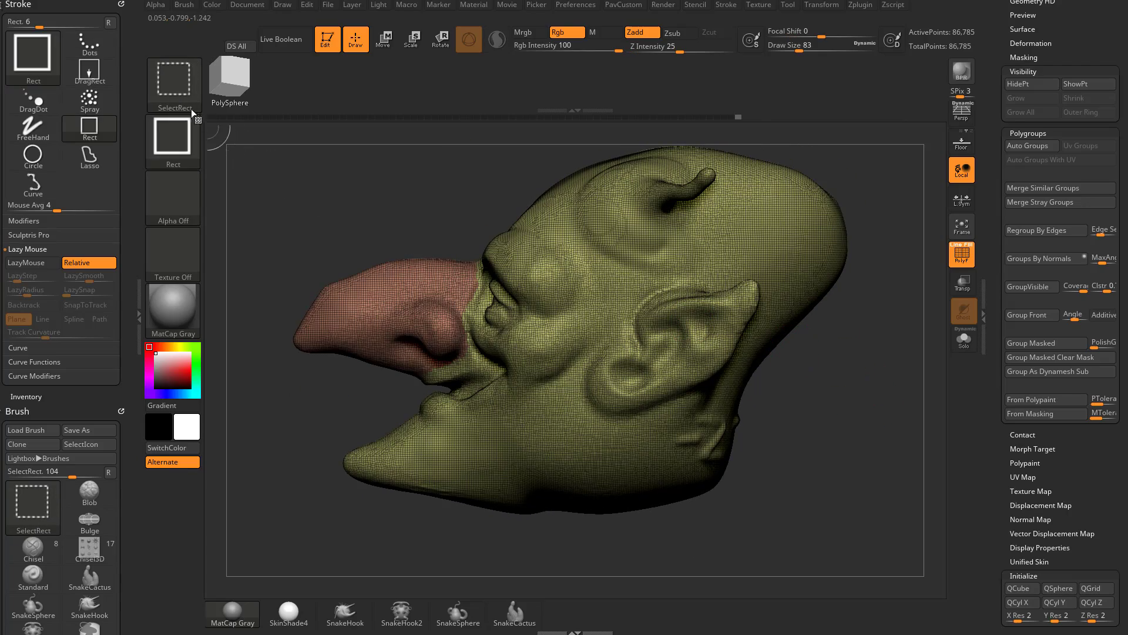
# - Change the selection brush to SelectLasso and isolate the goblin's ears from the rest of the head
pyautogui.keyDown('ctrl'); pyautogui.keyDown('shift'); pyautogui.click(191, 108); pyautogui.keyUp('shift'); pyautogui.keyUp('ctrl')
pyautogui.moveTo(840, 388)
pyautogui.mouseDown()
pyautogui.moveTo(762, 353)
pyautogui.moveTo(694, 261)
pyautogui.moveTo(594, 274)
pyautogui.moveTo(573, 452)
pyautogui.moveTo(605, 464)
pyautogui.mouseUp()
pyautogui.moveTo(875, 381); pyautogui.dragTo(658, 309)
pyautogui.moveTo(473, 291)
pyautogui.keyDown('ctrl'); pyautogui.keyDown('alt'); pyautogui.keyDown('shift'); pyautogui.mouseDown()
pyautogui.moveTo(526, 353)
pyautogui.moveTo(423, 411)
pyautogui.moveTo(539, 495)
pyautogui.moveTo(768, 335)
pyautogui.moveTo(819, 340)
pyautogui.mouseUp(); pyautogui.keyUp('shift'); pyautogui.keyUp('alt'); pyautogui.keyUp('ctrl')
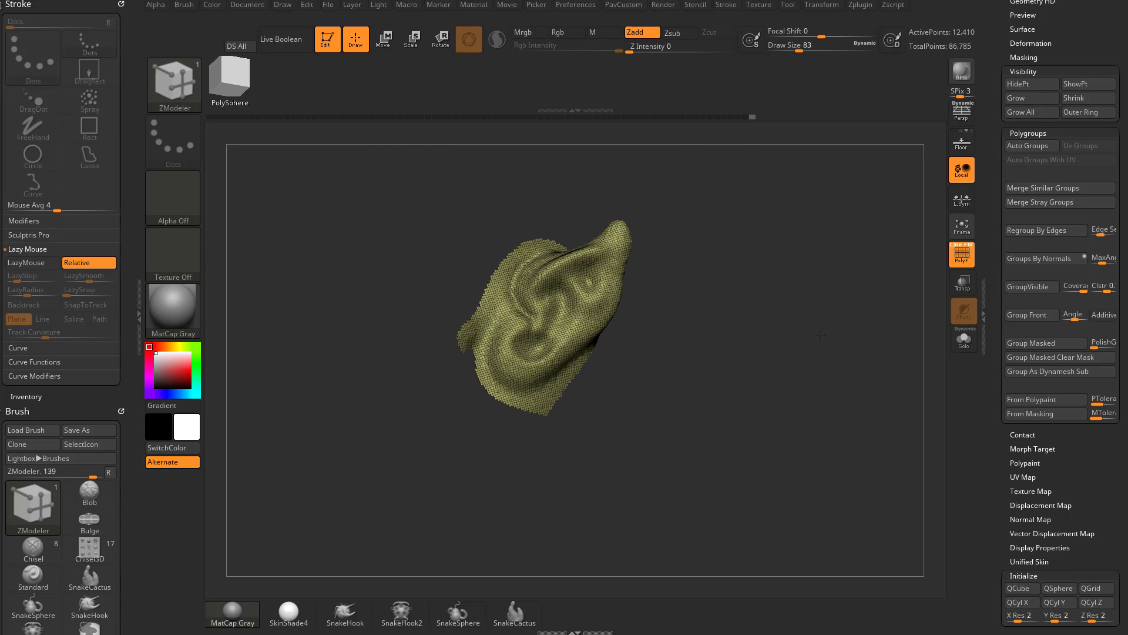
# - Trim the stray head geometry around both ears by hiding it with lasso selections
pyautogui.moveTo(621, 414)
pyautogui.keyDown('ctrl'); pyautogui.keyDown('alt'); pyautogui.keyDown('shift'); pyautogui.mouseDown()
pyautogui.moveTo(611, 338)
pyautogui.moveTo(486, 340)
pyautogui.mouseUp(); pyautogui.keyUp('shift'); pyautogui.keyUp('alt'); pyautogui.keyUp('ctrl')
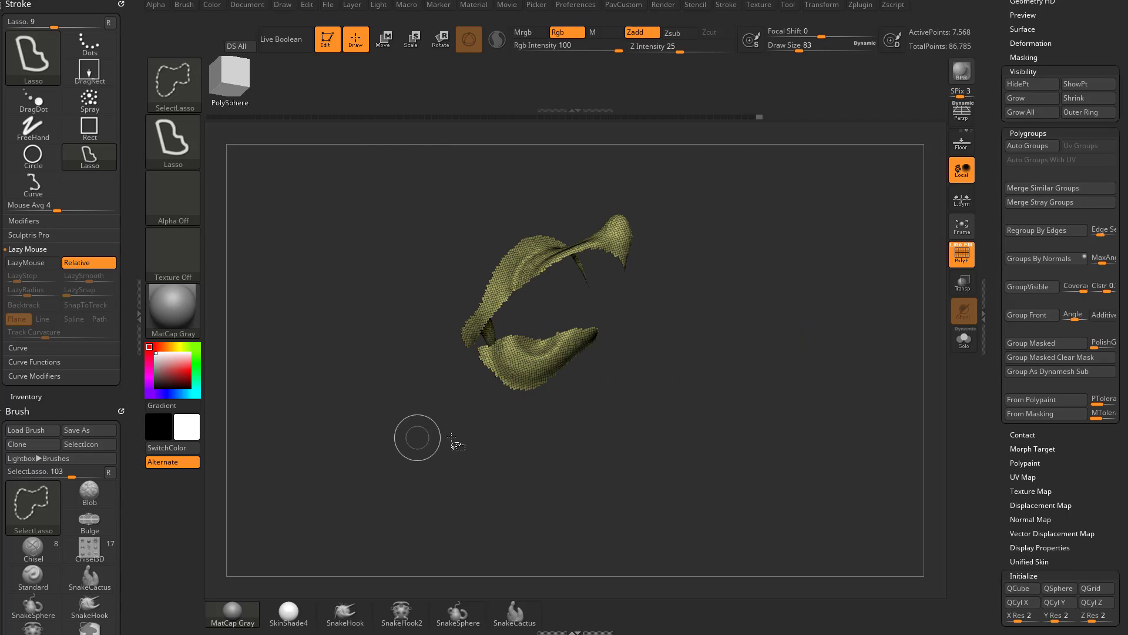
pyautogui.moveTo(735, 363)
pyautogui.mouseDown()
pyautogui.moveTo(722, 378)
pyautogui.moveTo(679, 362)
pyautogui.mouseUp()
pyautogui.moveTo(748, 361); pyautogui.dragTo(660, 403)
pyautogui.moveTo(646, 352)
pyautogui.keyDown('ctrl'); pyautogui.keyDown('alt'); pyautogui.keyDown('shift'); pyautogui.mouseDown()
pyautogui.moveTo(653, 416)
pyautogui.moveTo(579, 390)
pyautogui.mouseUp(); pyautogui.keyUp('shift'); pyautogui.keyUp('alt'); pyautogui.keyUp('ctrl')
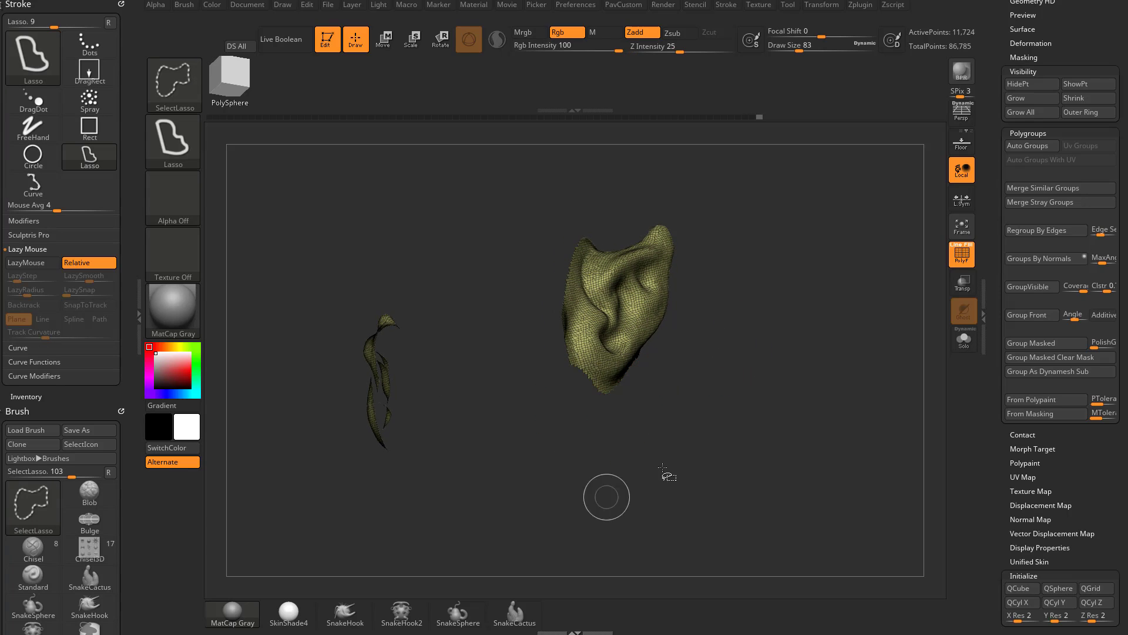
pyautogui.moveTo(794, 385)
pyautogui.mouseDown()
pyautogui.moveTo(748, 368)
pyautogui.moveTo(670, 367)
pyautogui.mouseUp()
pyautogui.moveTo(444, 392)
pyautogui.keyDown('ctrl'); pyautogui.keyDown('alt'); pyautogui.keyDown('shift'); pyautogui.mouseDown()
pyautogui.moveTo(471, 268)
pyautogui.moveTo(430, 294)
pyautogui.moveTo(391, 432)
pyautogui.mouseUp(); pyautogui.keyUp('shift'); pyautogui.keyUp('alt'); pyautogui.keyUp('ctrl')
pyautogui.moveTo(436, 479); pyautogui.dragTo(571, 434)
pyautogui.moveTo(784, 308); pyautogui.dragTo(698, 323)
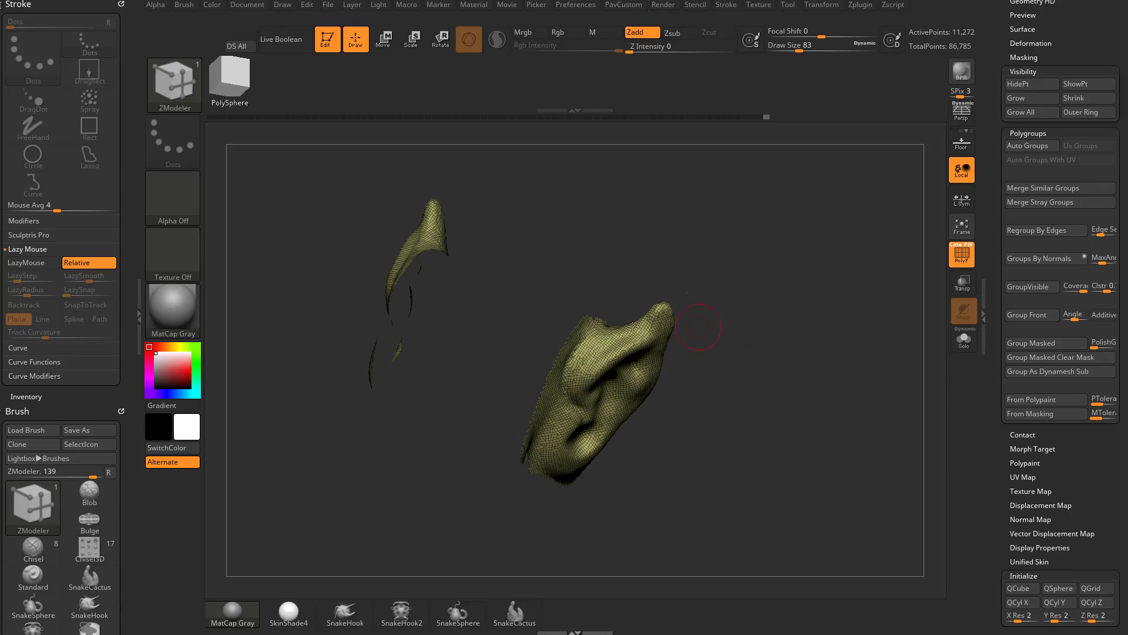
pyautogui.keyDown('ctrl'); pyautogui.keyDown('alt'); pyautogui.keyDown('shift'); pyautogui.moveTo(431, 443); pyautogui.dragTo(387, 282); pyautogui.keyUp('shift'); pyautogui.keyUp('alt'); pyautogui.keyUp('ctrl')
# - Make the visible ears their own polygroup and unhide the whole head
pyautogui.moveTo(834, 347)
pyautogui.mouseDown()
pyautogui.moveTo(805, 342)
pyautogui.moveTo(856, 341)
pyautogui.moveTo(819, 313)
pyautogui.mouseUp()
pyautogui.hotkey('ctrl', 'w')
pyautogui.keyDown('ctrl'); pyautogui.keyDown('shift'); pyautogui.click(834, 336); pyautogui.keyUp('shift'); pyautogui.keyUp('ctrl')
pyautogui.press('ctrl')
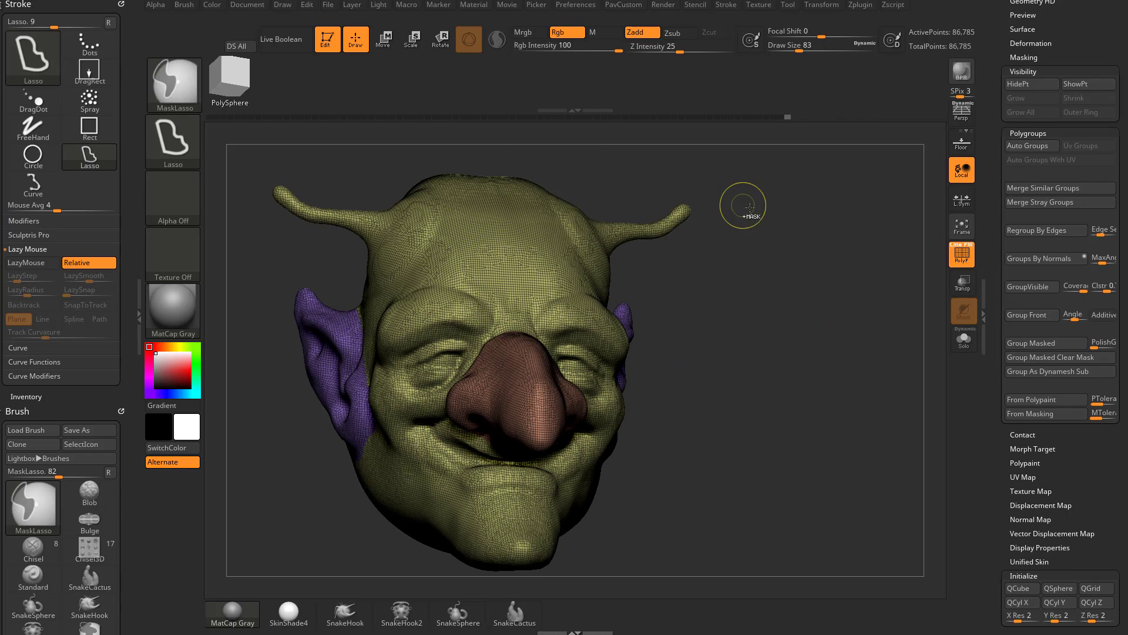
# - Change the masking brush to MaskPen and paint a mask over the horns and the areas around their bases
pyautogui.moveTo(748, 208)
pyautogui.keyDown('ctrl'); pyautogui.mouseDown()
pyautogui.moveTo(548, 162)
pyautogui.moveTo(572, 257)
pyautogui.moveTo(726, 265)
pyautogui.mouseUp(); pyautogui.keyUp('ctrl')
pyautogui.moveTo(864, 259)
pyautogui.mouseDown()
pyautogui.moveTo(795, 294)
pyautogui.moveTo(335, 211)
pyautogui.mouseUp()
pyautogui.hotkey('ctrl', 'b')
pyautogui.keyDown('ctrl'); pyautogui.click(238, 97); pyautogui.keyUp('ctrl')
pyautogui.moveTo(852, 277); pyautogui.dragTo(834, 405)
pyautogui.press('ctrl')
pyautogui.moveTo(497, 450); pyautogui.dragTo(520, 369)
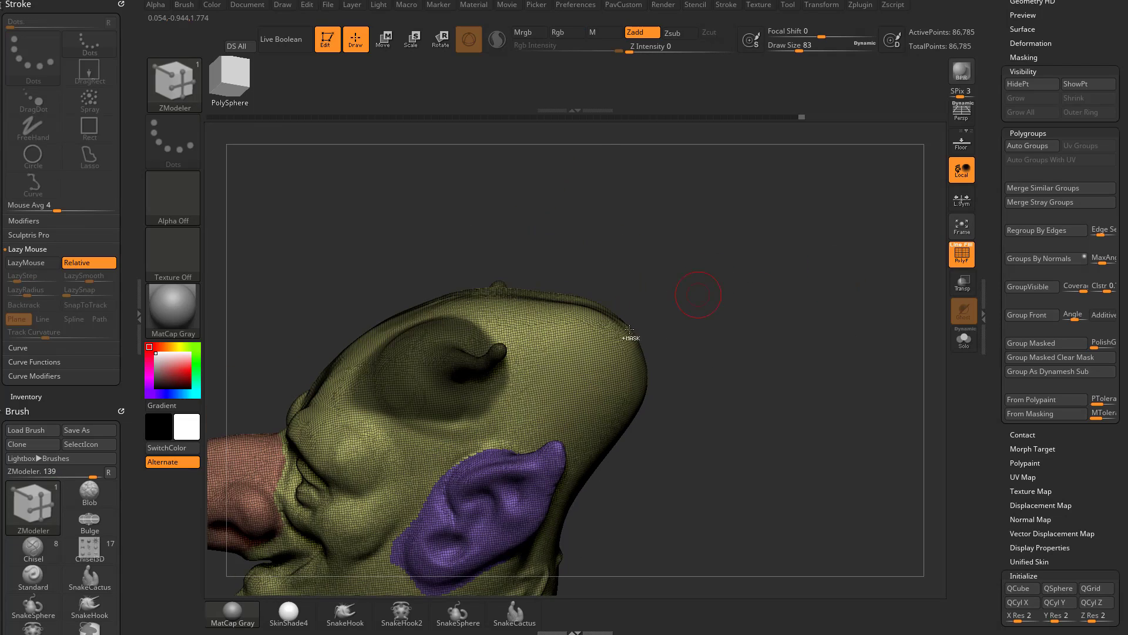
pyautogui.moveTo(662, 313); pyautogui.dragTo(456, 323)
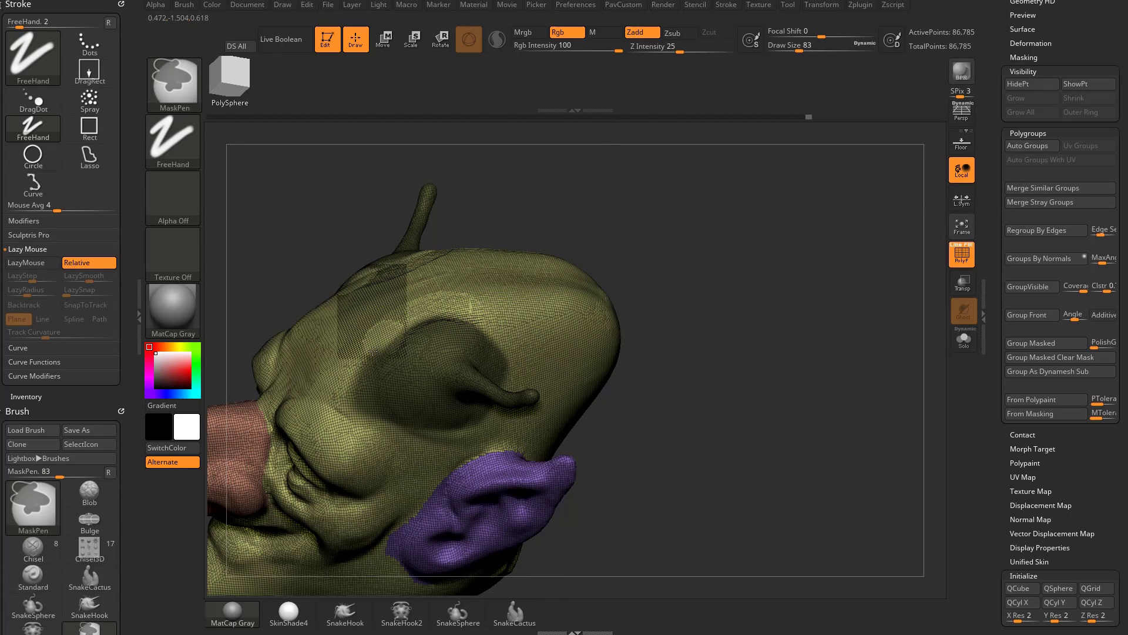
pyautogui.keyDown('alt'); pyautogui.moveTo(768, 315); pyautogui.dragTo(898, 253); pyautogui.keyUp('alt')
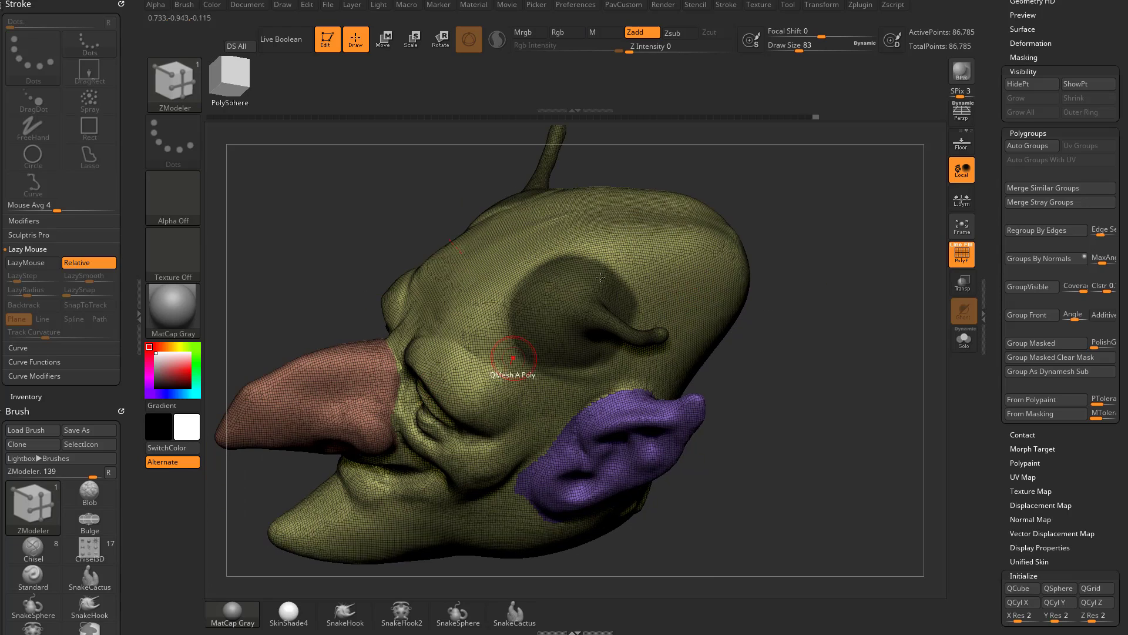
# - Turn off the polyframe's wireframe lines while keeping the polygroup colour fill displayed
pyautogui.click(964, 264)
pyautogui.click(964, 258)
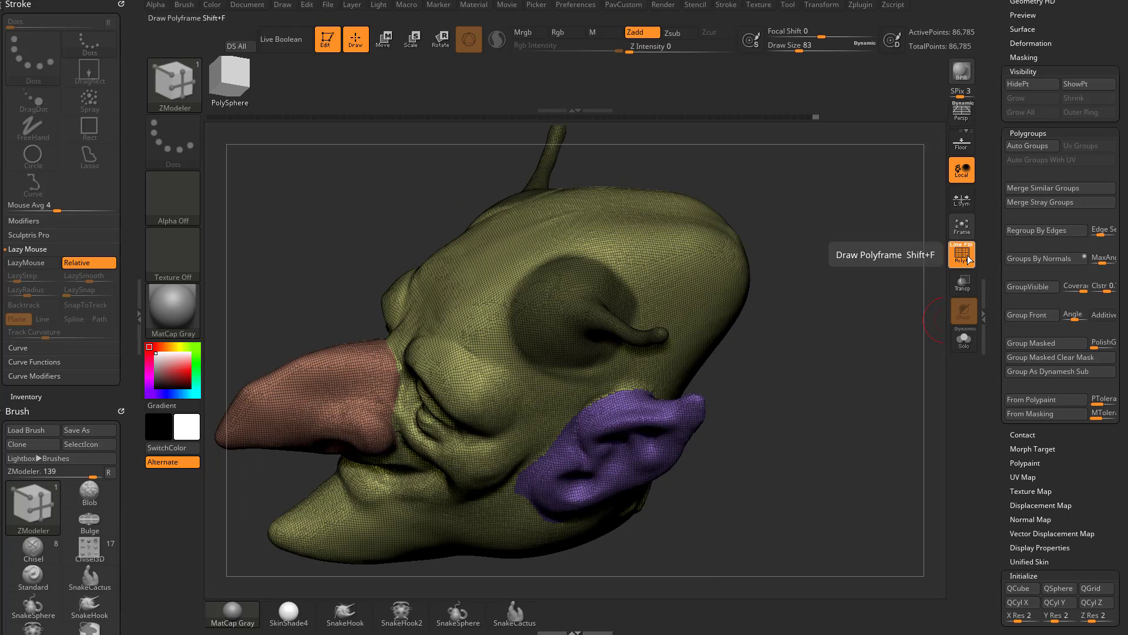
pyautogui.click(955, 244)
# - Finish painting the mask around the horn bases and turn the masked horns into their own polygroup
pyautogui.moveTo(846, 307); pyautogui.dragTo(834, 258)
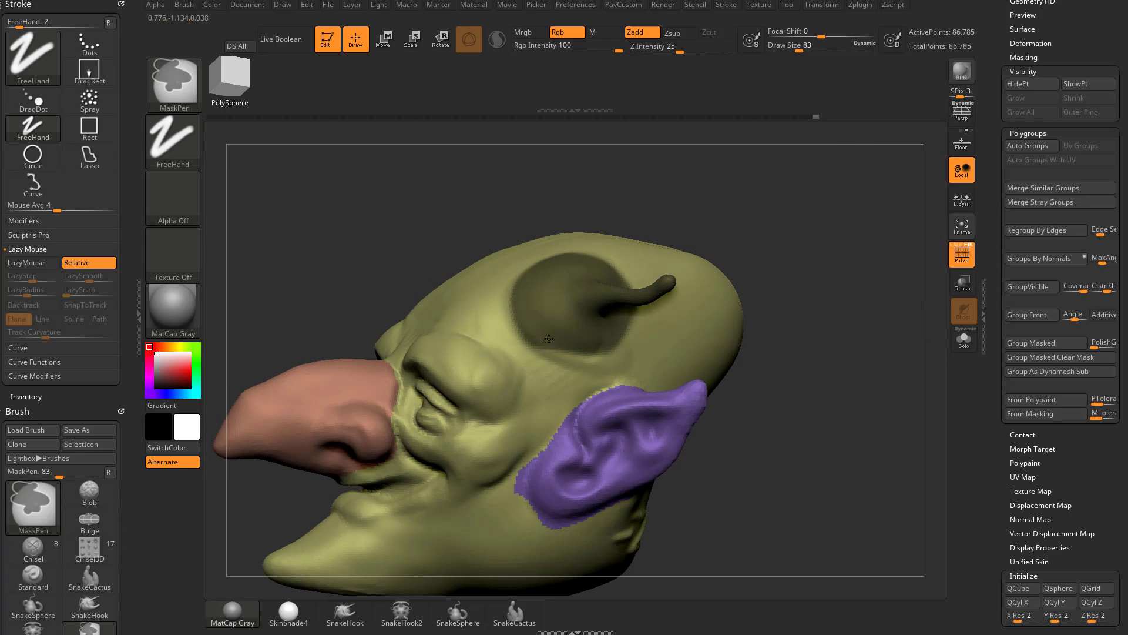
pyautogui.moveTo(787, 200); pyautogui.dragTo(703, 242)
pyautogui.keyDown('ctrl'); pyautogui.moveTo(573, 294); pyautogui.dragTo(584, 268); pyautogui.keyUp('ctrl')
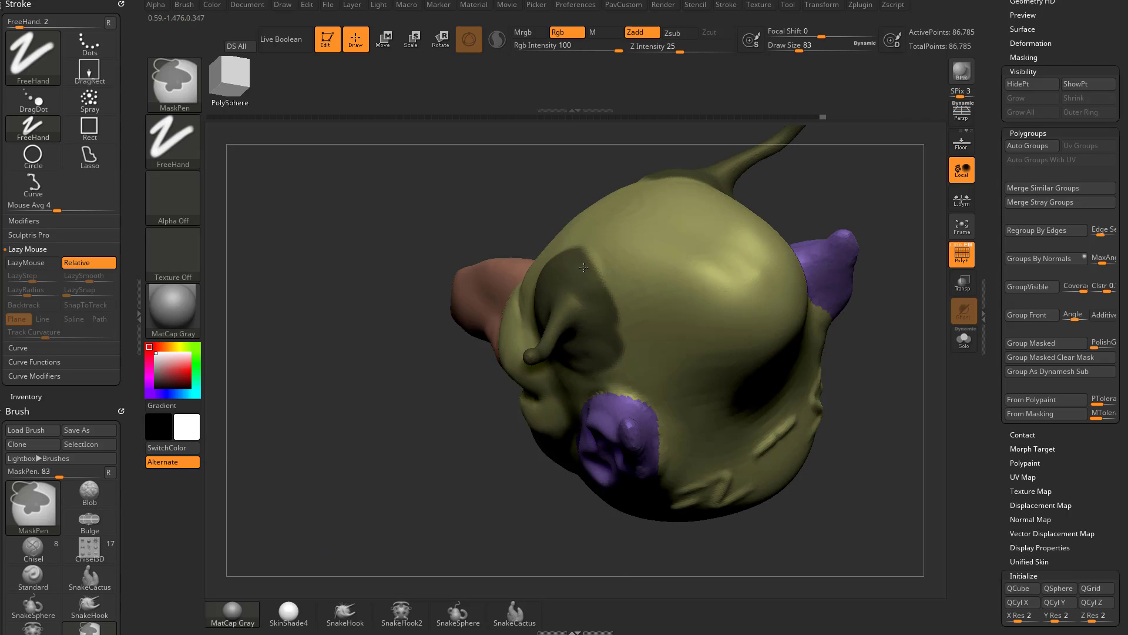
pyautogui.moveTo(458, 194); pyautogui.dragTo(621, 181)
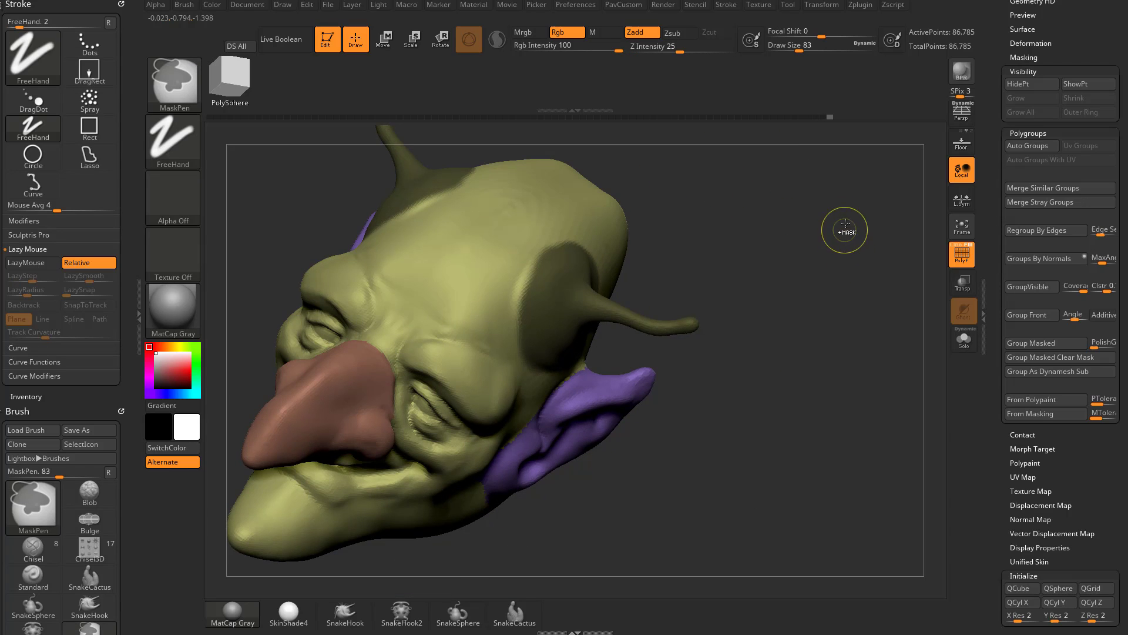
pyautogui.hotkey('ctrl', 'w')
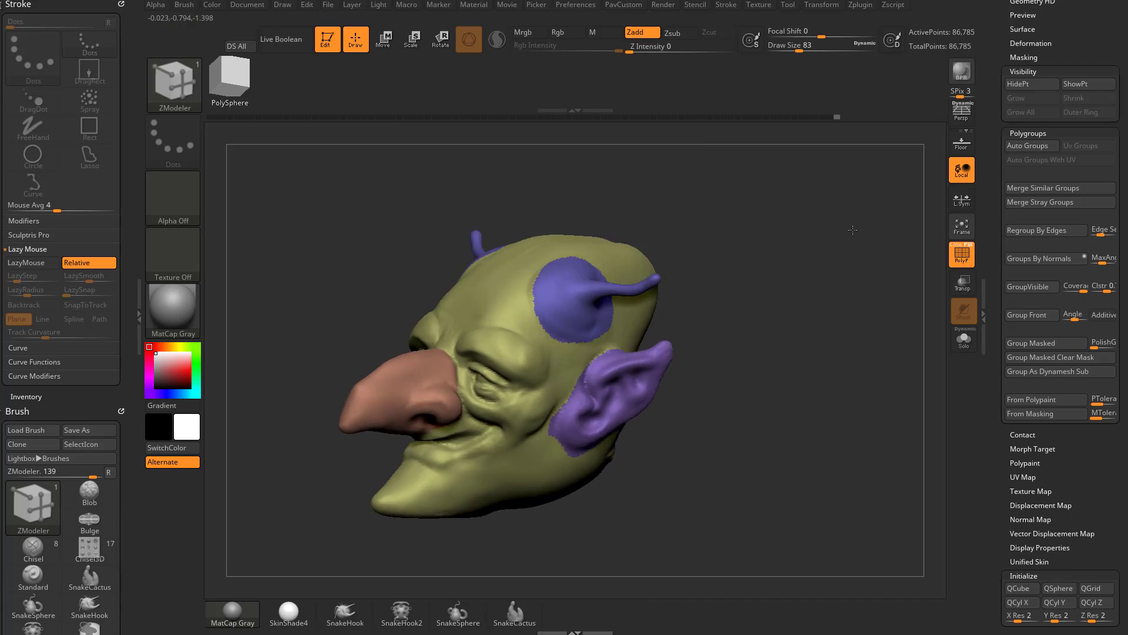